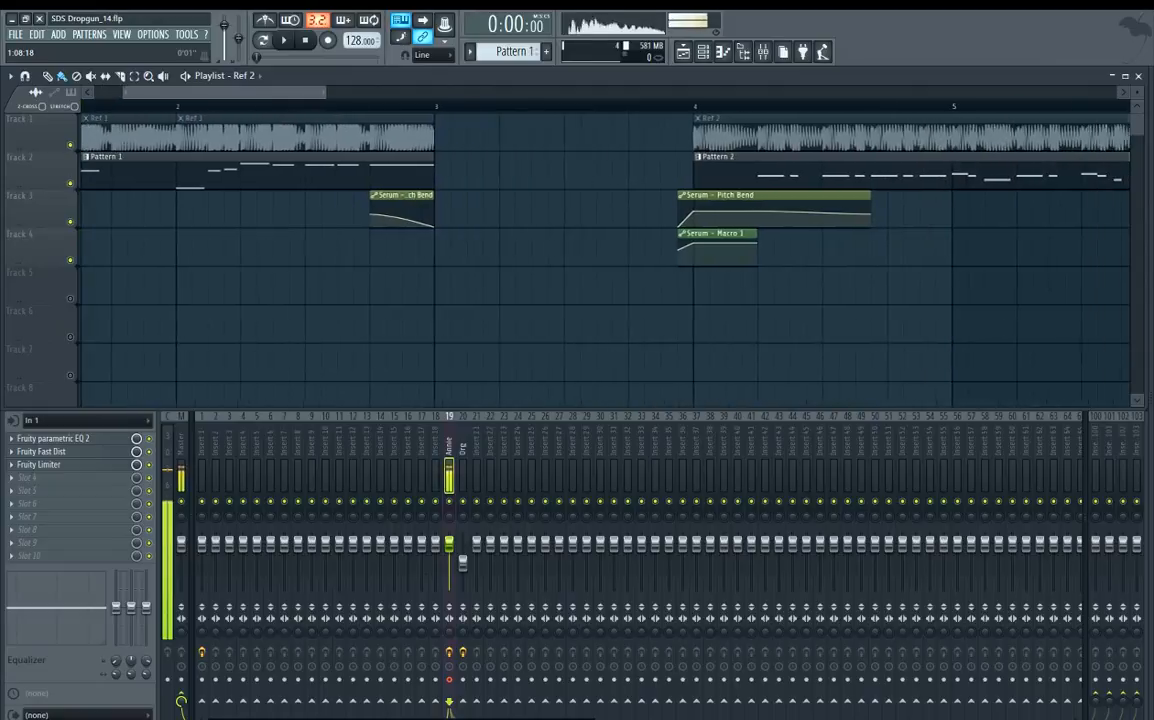
Play the arrangement through both reference sections with mixer Insert 1 selected.
scroll(606, 240, up, 1)
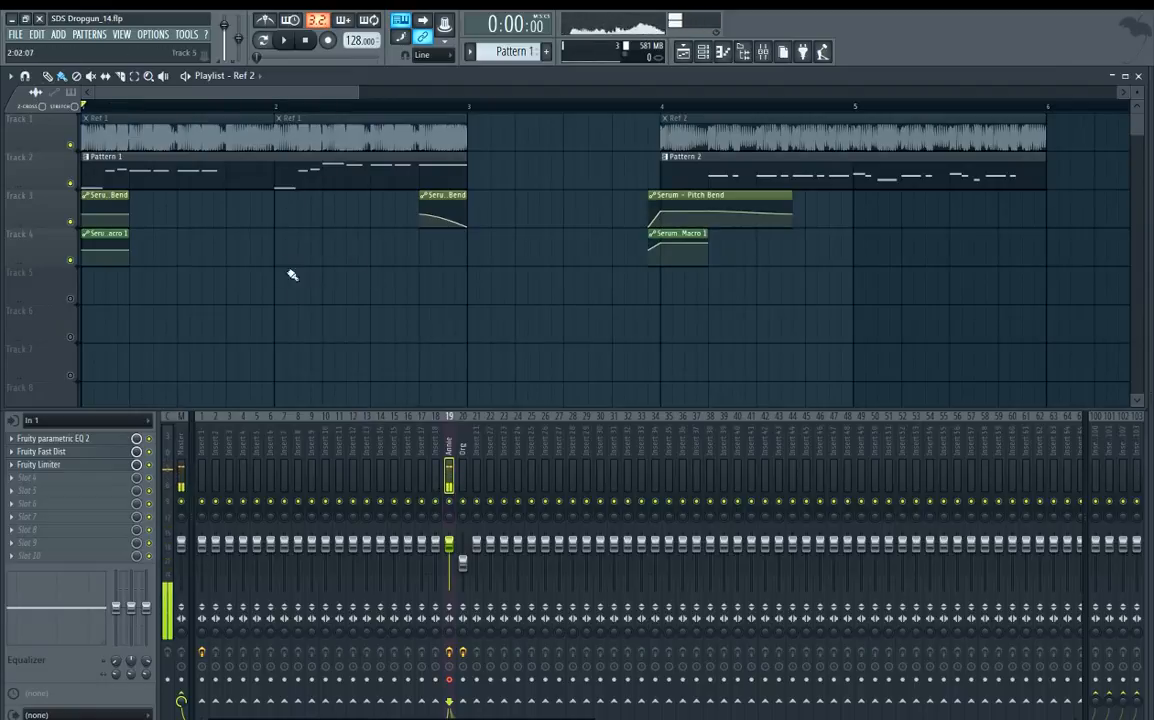
key(space)
click(205, 437)
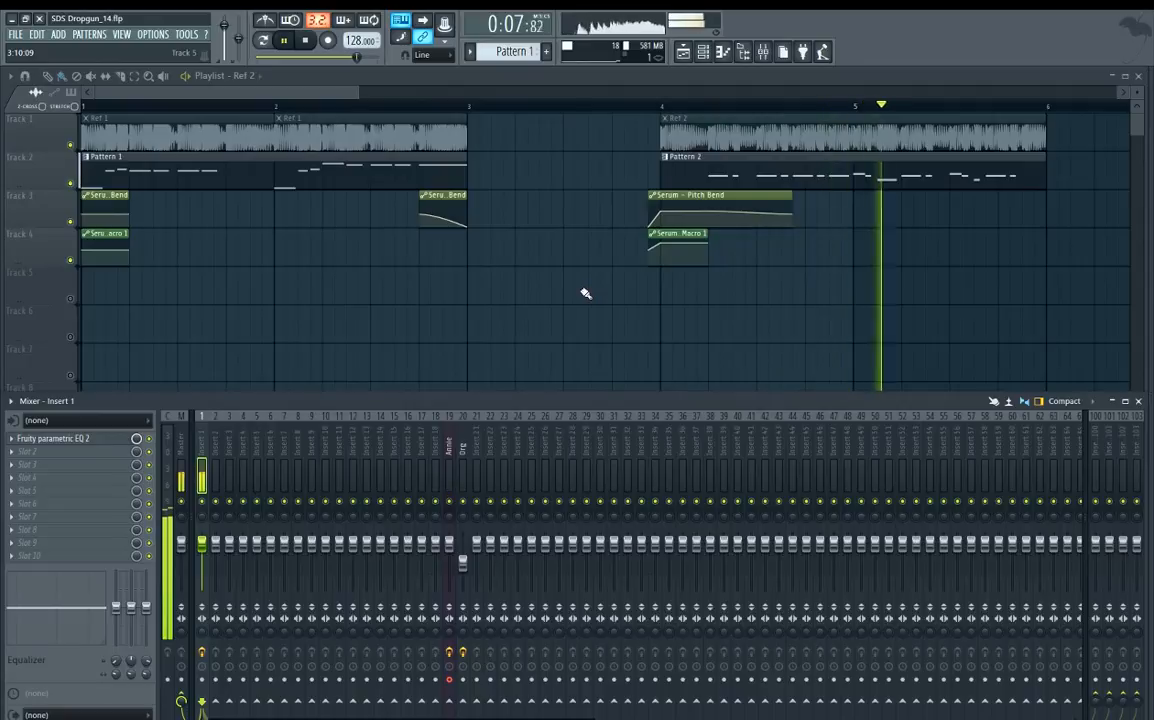
key(space)
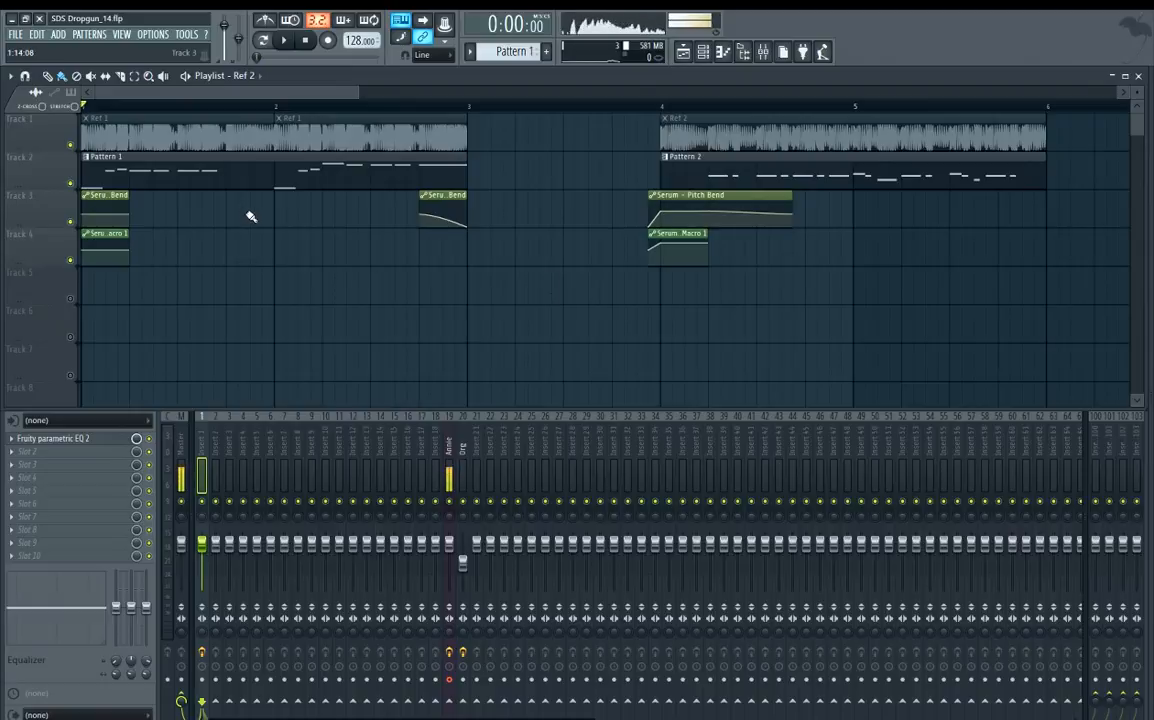
Show the Unsorted channels and open the existing Serum synth to view its patch.
key(F6)
click(218, 111)
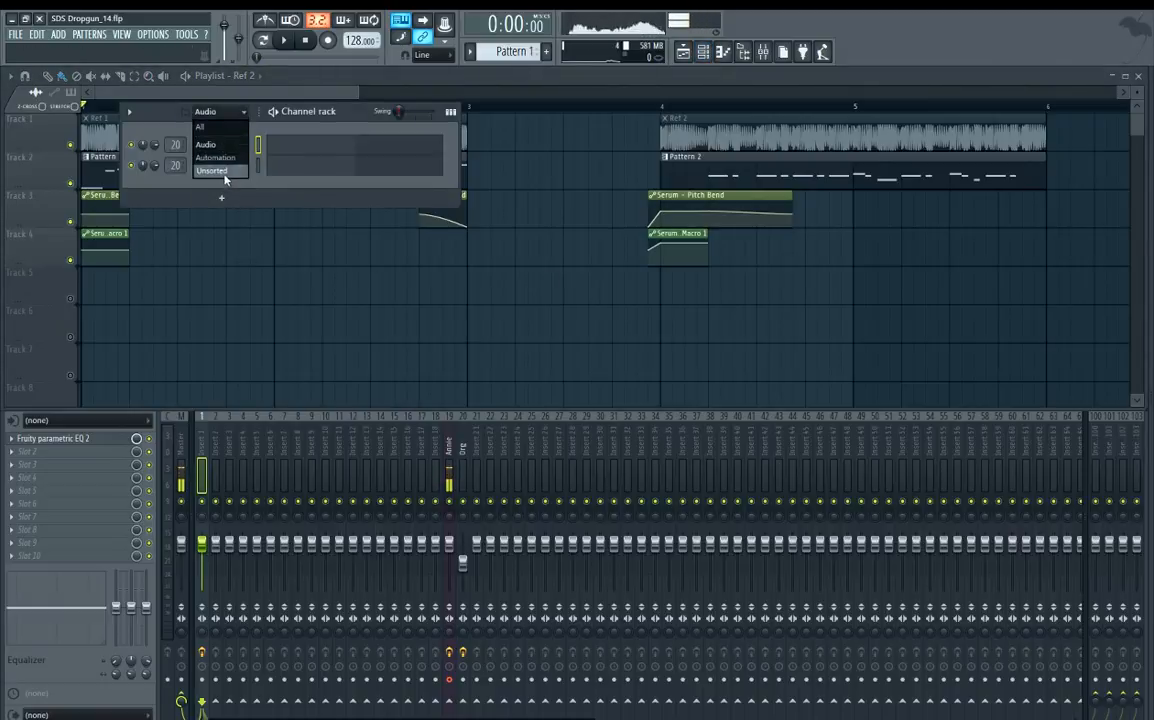
click(225, 175)
click(220, 145)
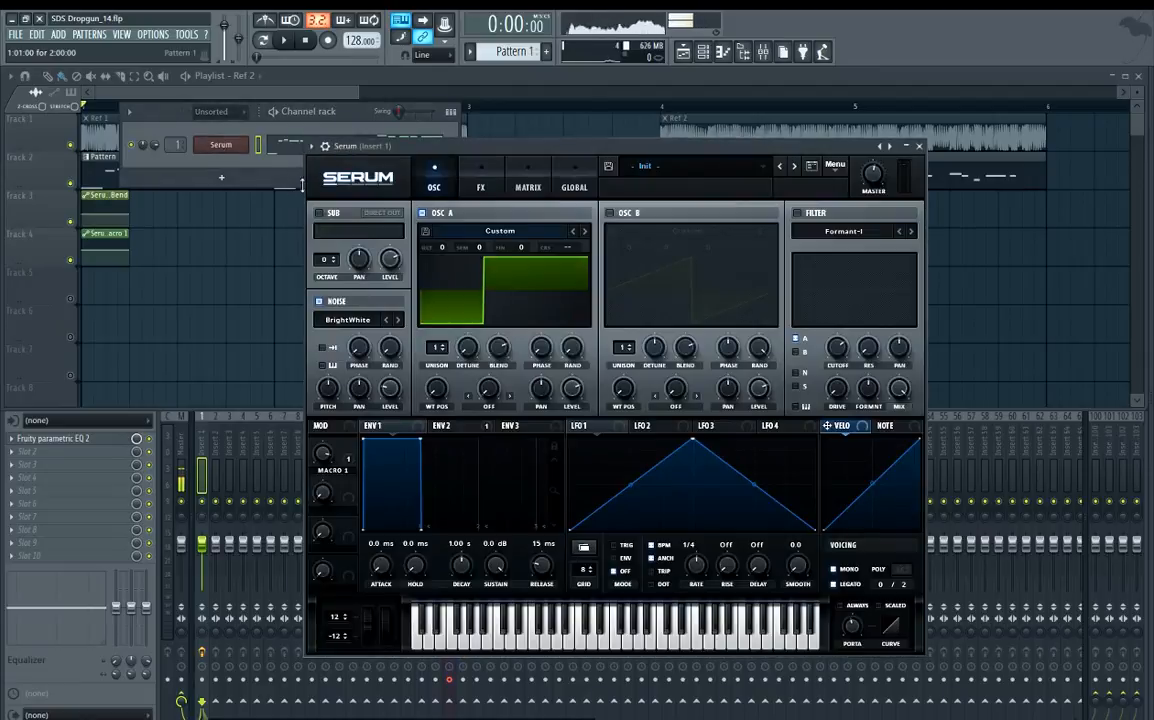
drag(534, 144, 617, 129)
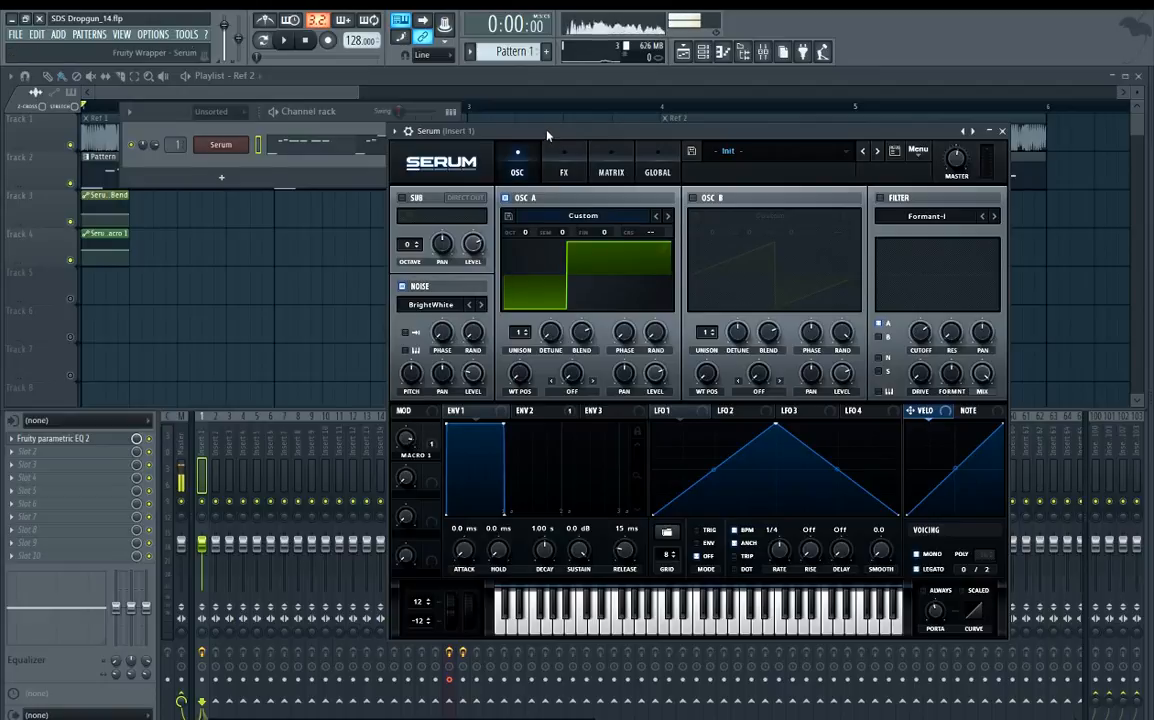
right_click(323, 321)
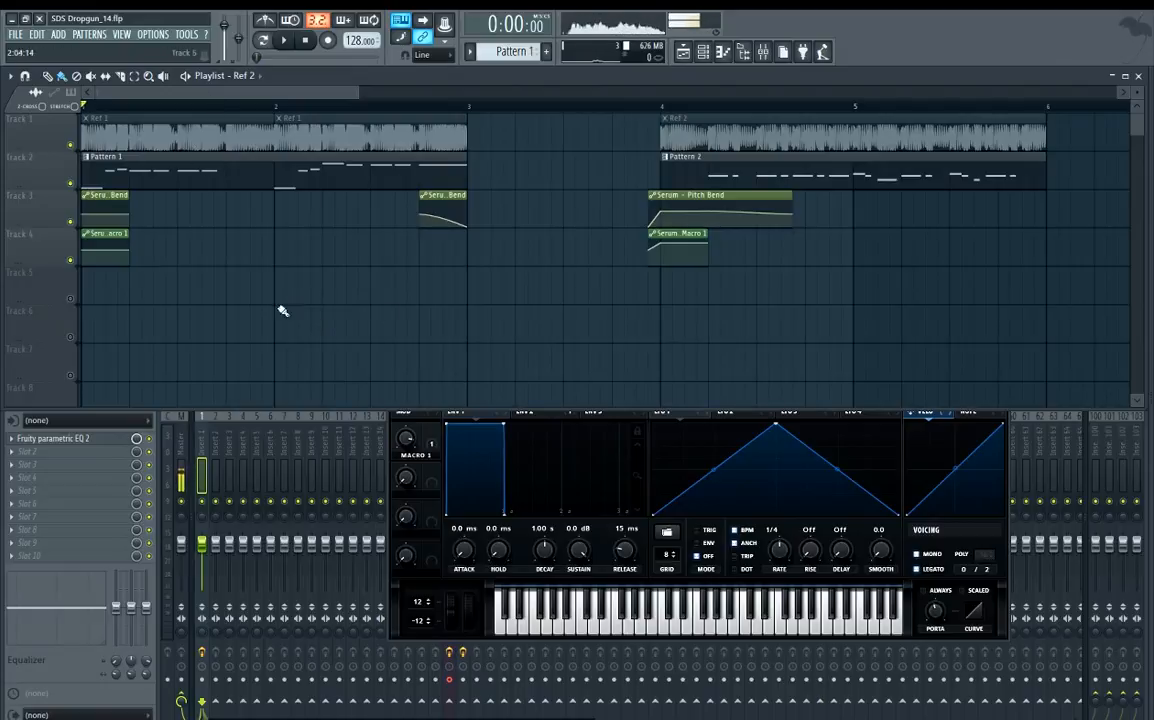
Set a playback loop over bars 1 and 2 of the playlist and mute Track 4.
click(167, 168)
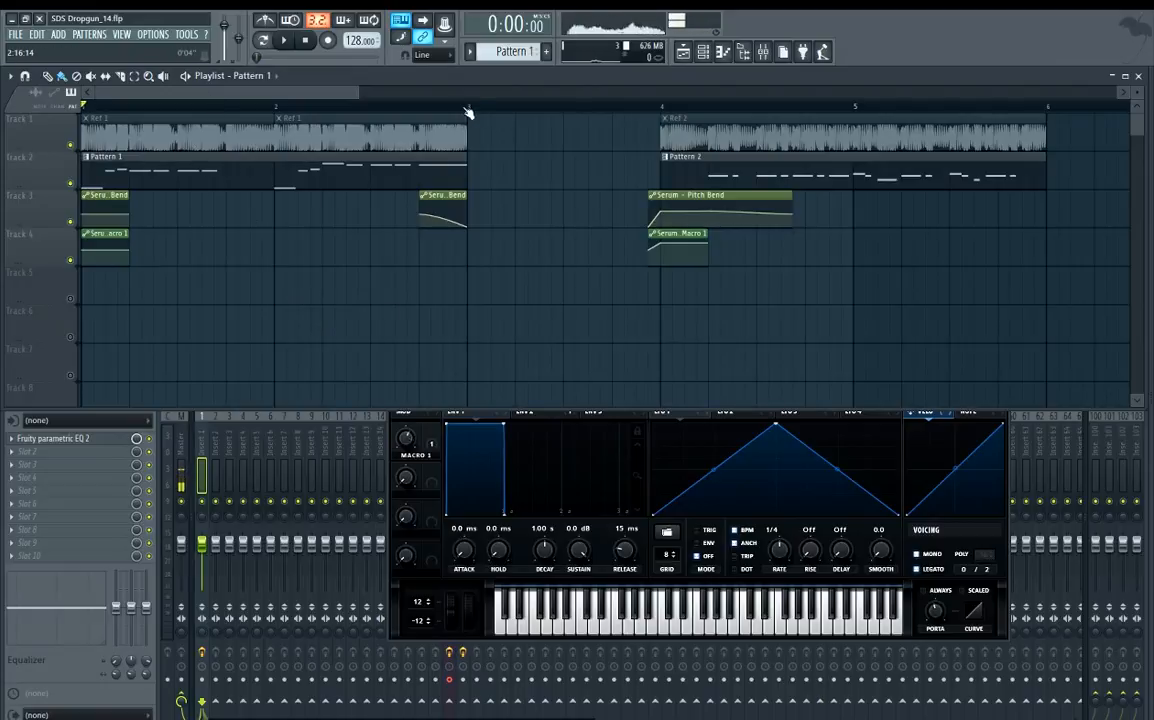
drag(466, 106, 83, 106)
click(71, 260)
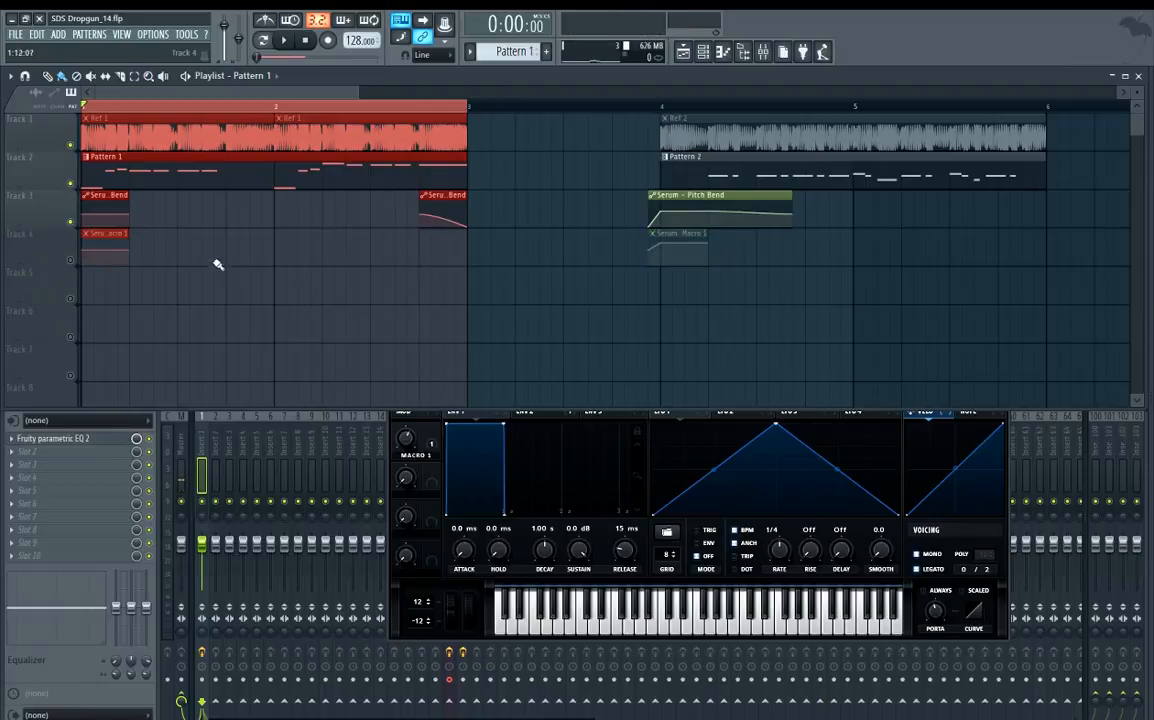
click(262, 40)
Sweep Serum's Macro 1 while the loop plays, and unmute Track 4.
key(space)
click(446, 492)
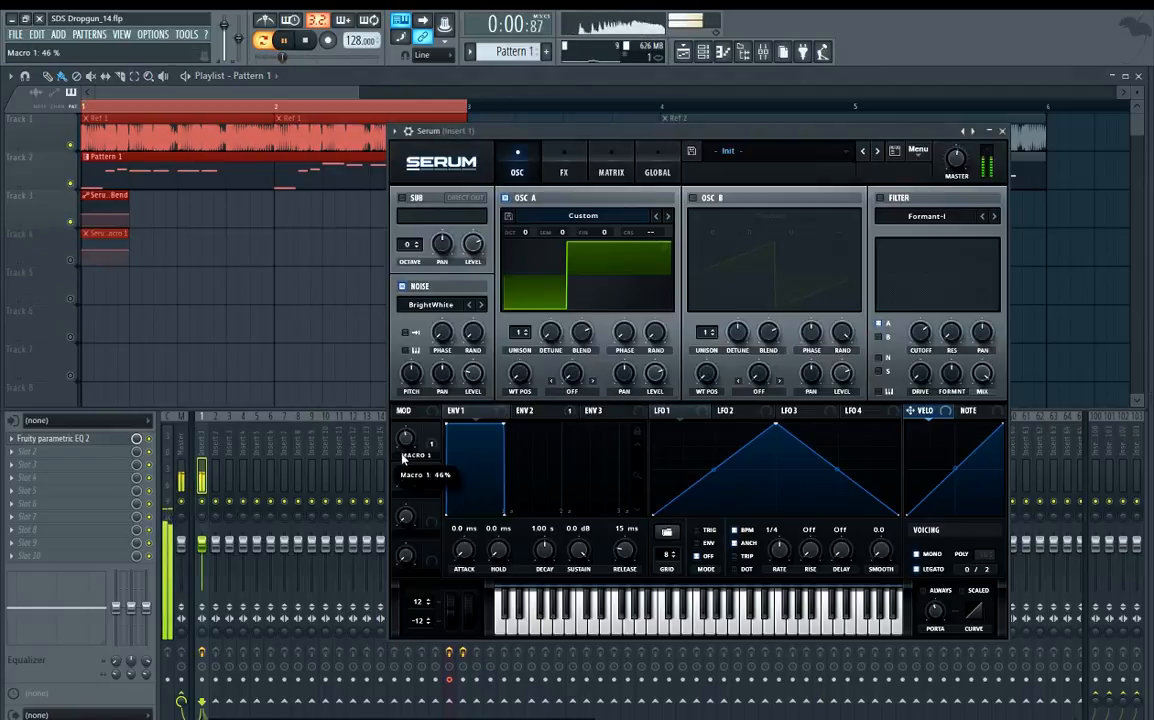
drag(407, 442, 407, 385)
key(space)
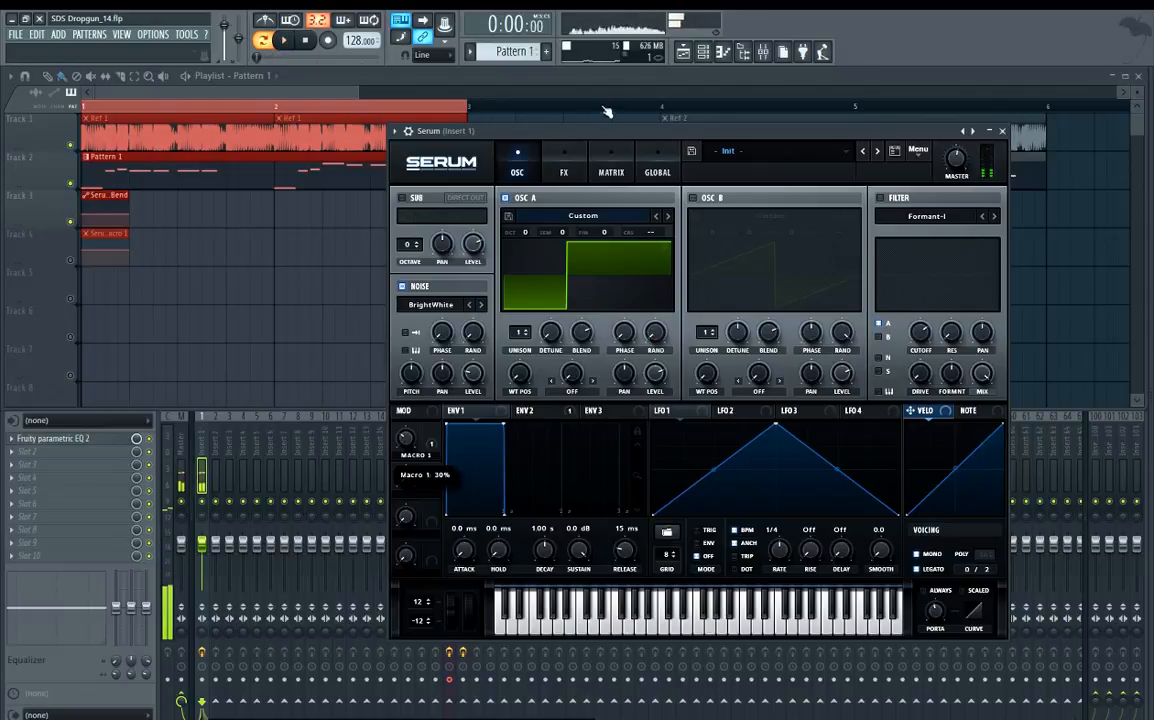
key(Escape)
click(318, 256)
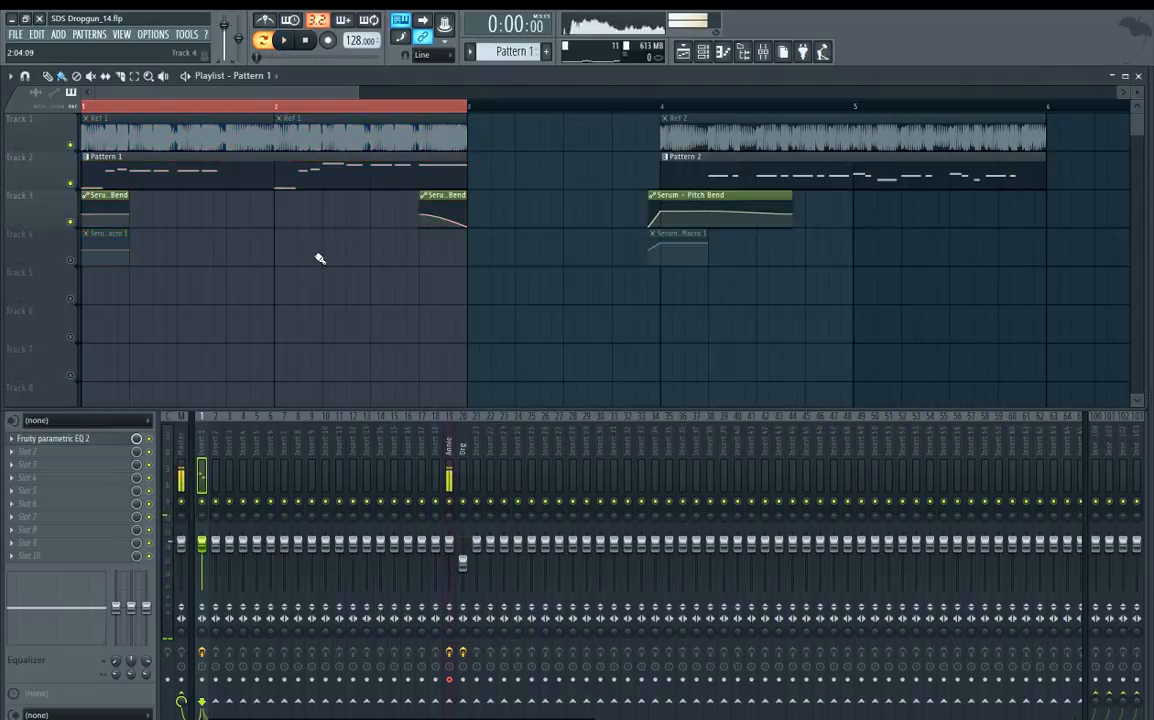
click(70, 259)
Add a new Serum instrument to the channel rack and place its window clear of the channels.
key(F6)
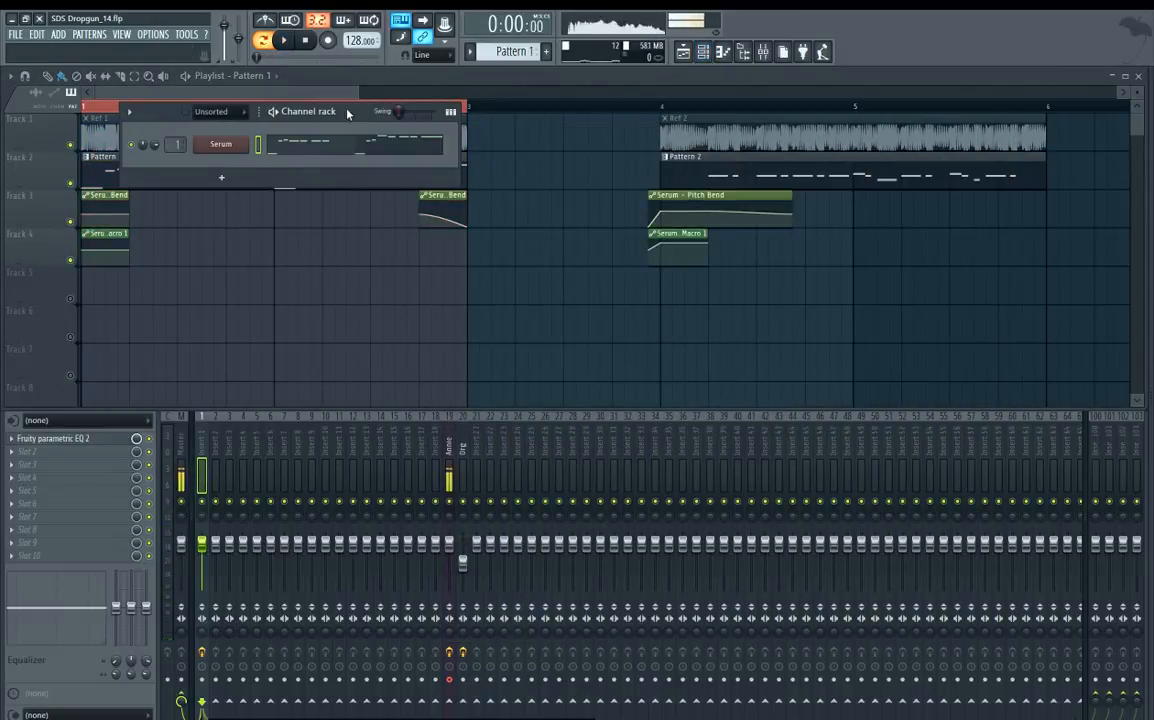
drag(347, 113, 364, 120)
click(238, 184)
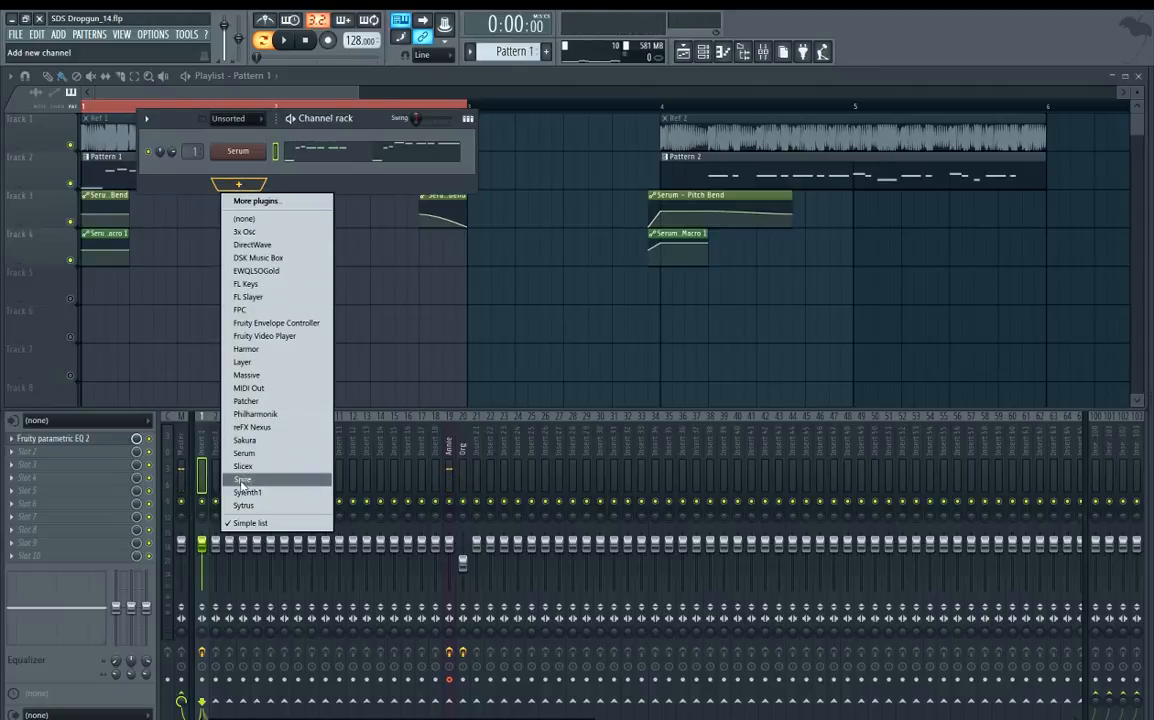
click(246, 454)
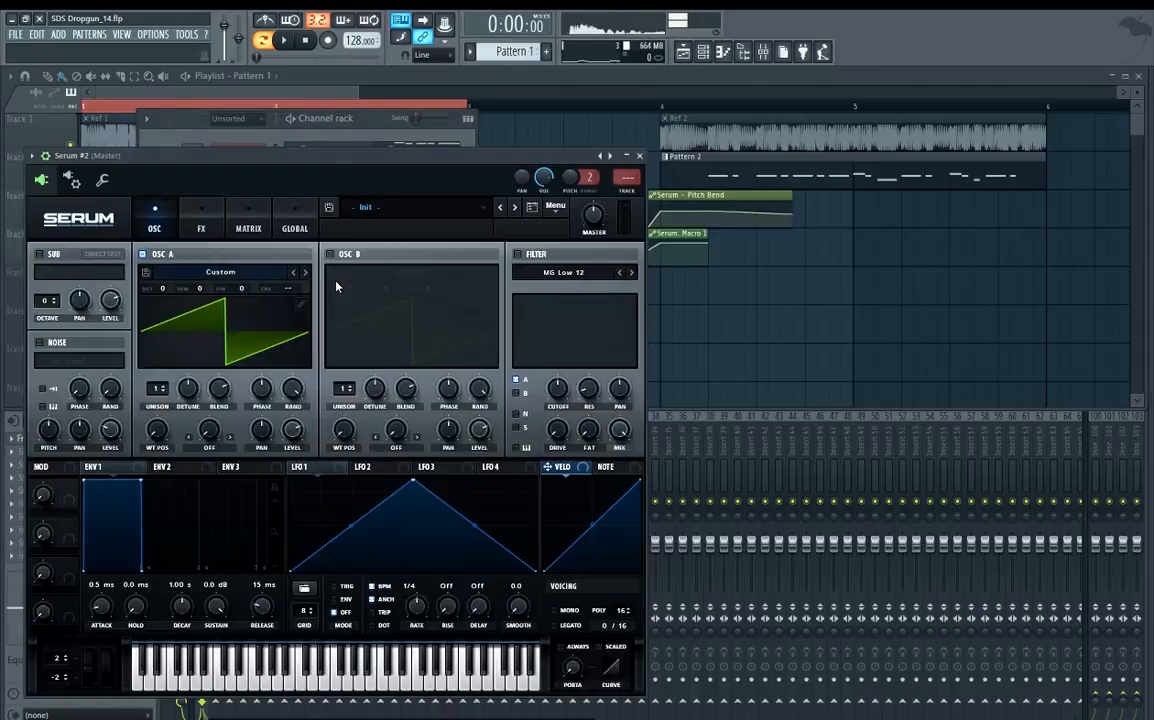
drag(292, 155, 627, 150)
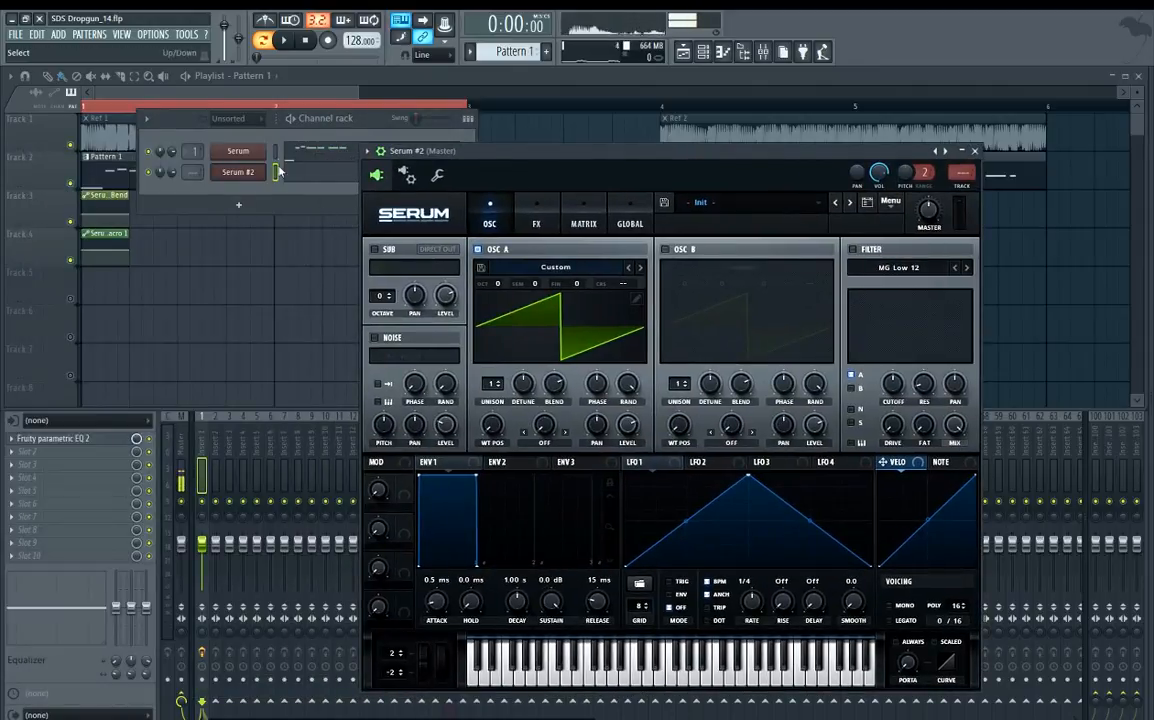
Paste the original Serum notes into the Serum #2 channel and route it to mixer track 1.
click(280, 172)
click(277, 172)
key(ctrl+v)
scroll(193, 172, up, 1)
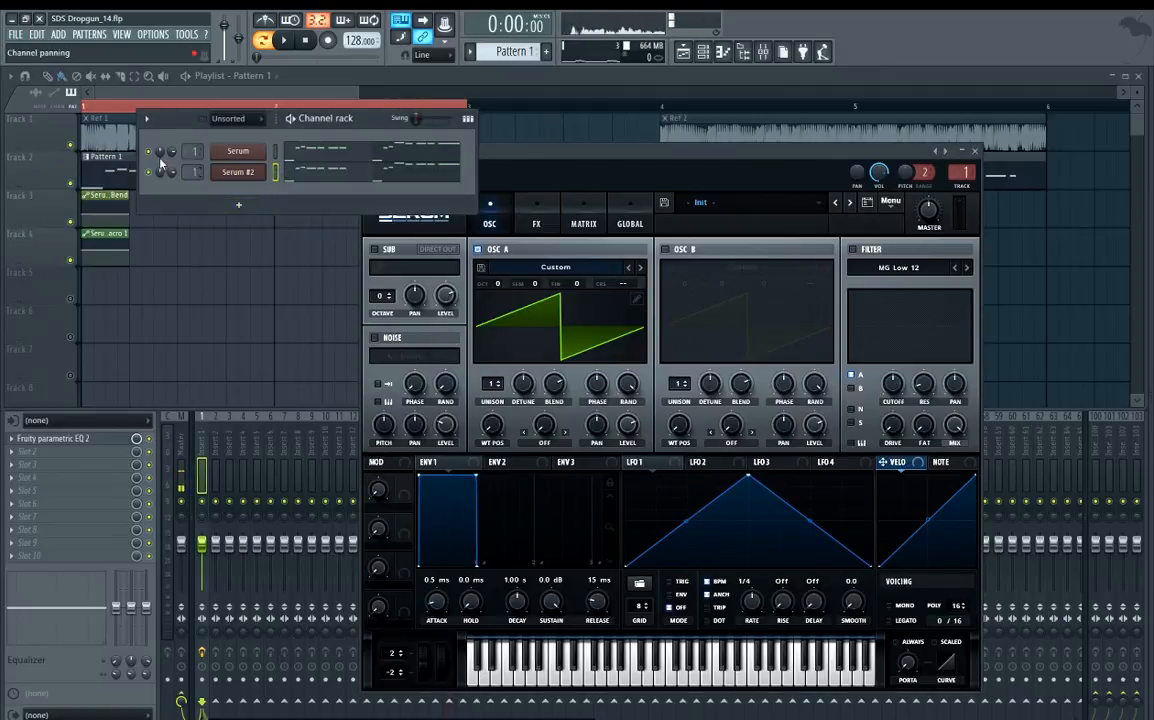
Mute the original Serum channel, disable Fruity parametric EQ 2 on Insert 1, and play the loop.
click(148, 151)
click(140, 412)
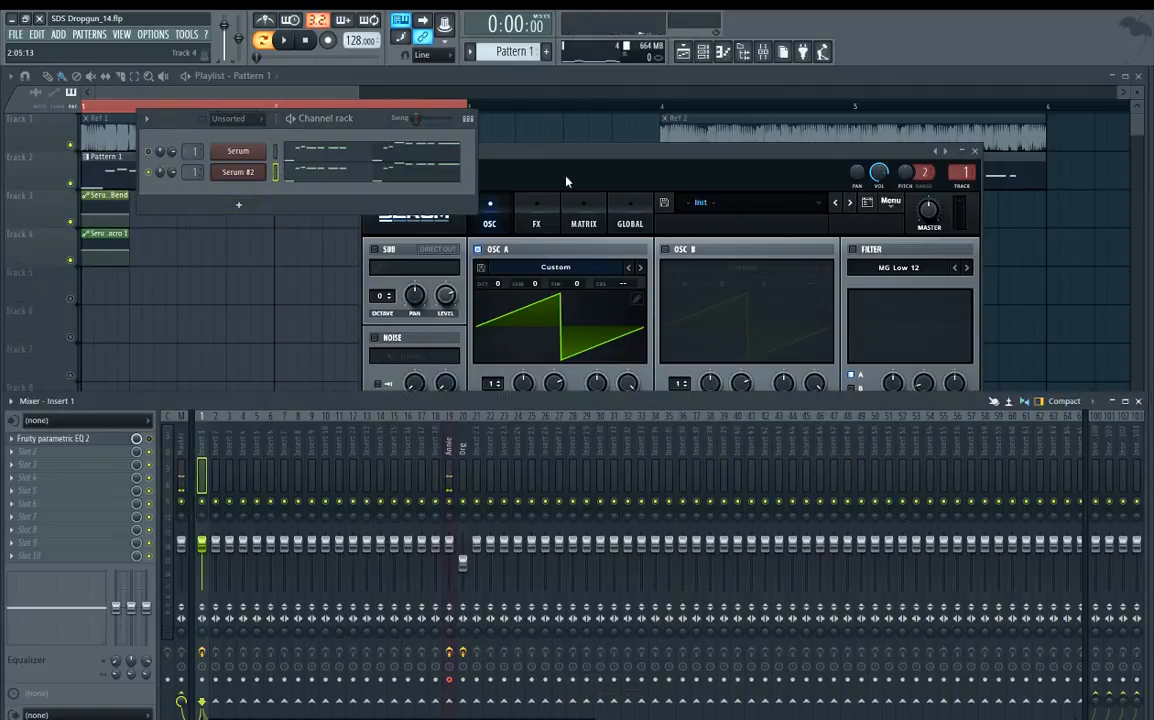
mouse_move(573, 149)
mouse_down()
mouse_move(623, 154)
mouse_move(578, 132)
mouse_up()
key(space)
key(space)
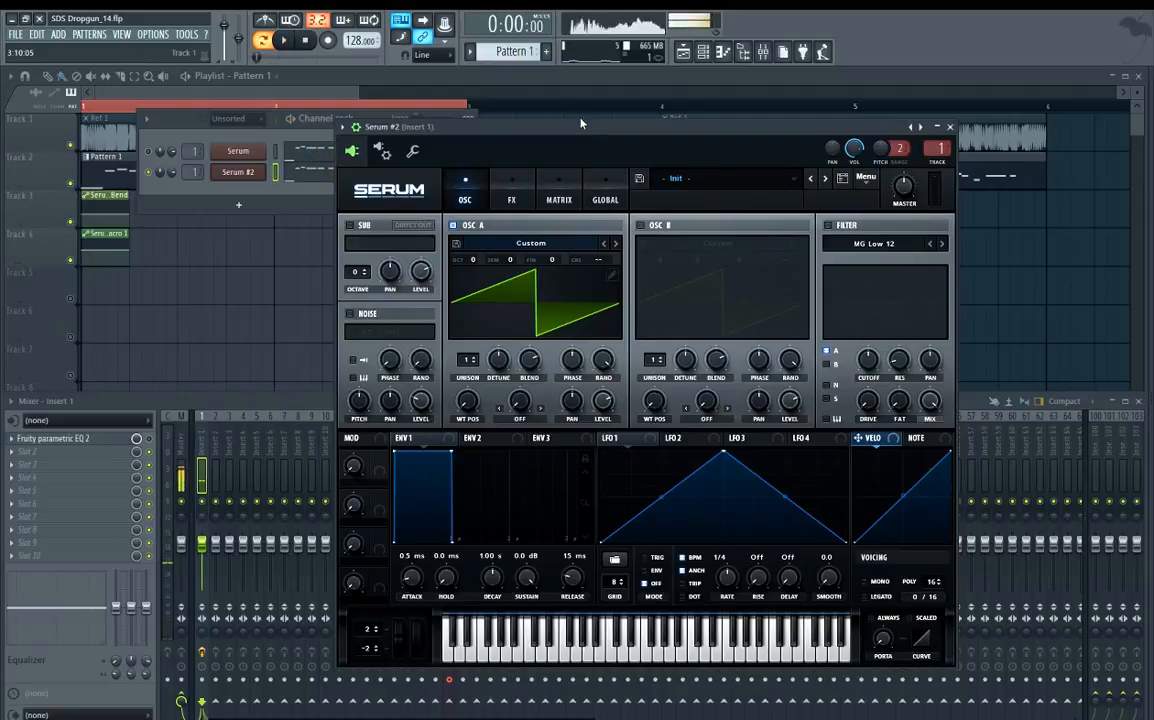
Open oscillator A's wavetable editor in Serum #2 and draw a square wave, low in the first half and high in the second.
drag(581, 123, 561, 116)
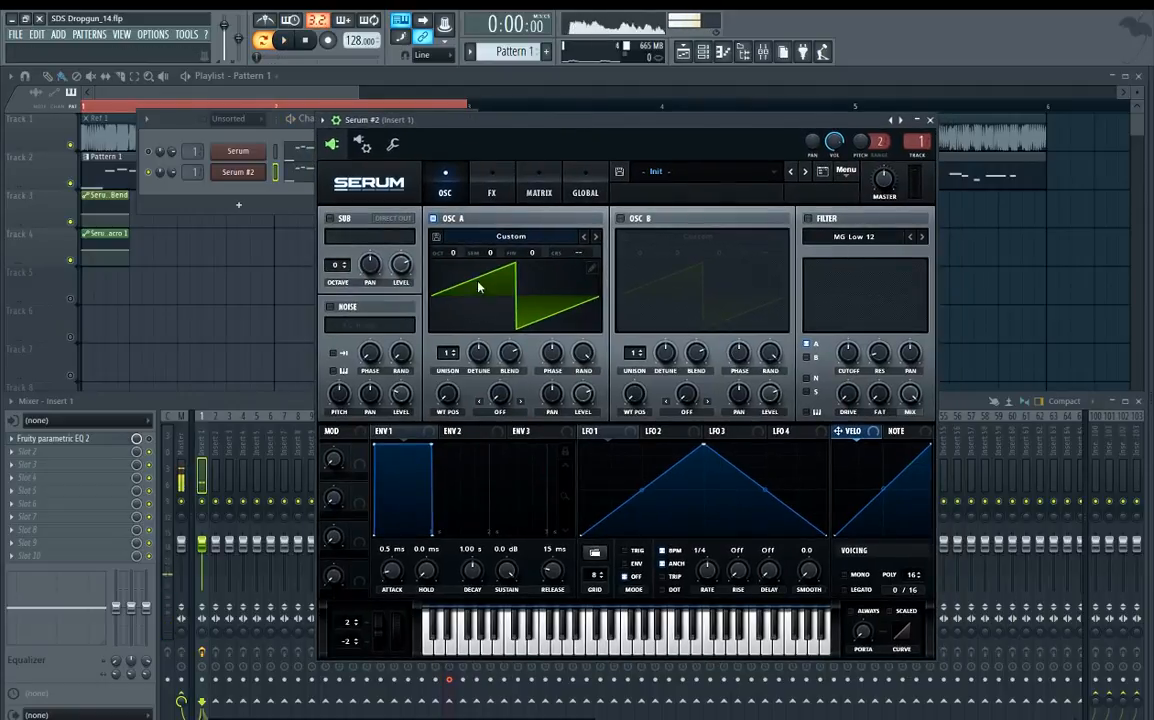
click(592, 268)
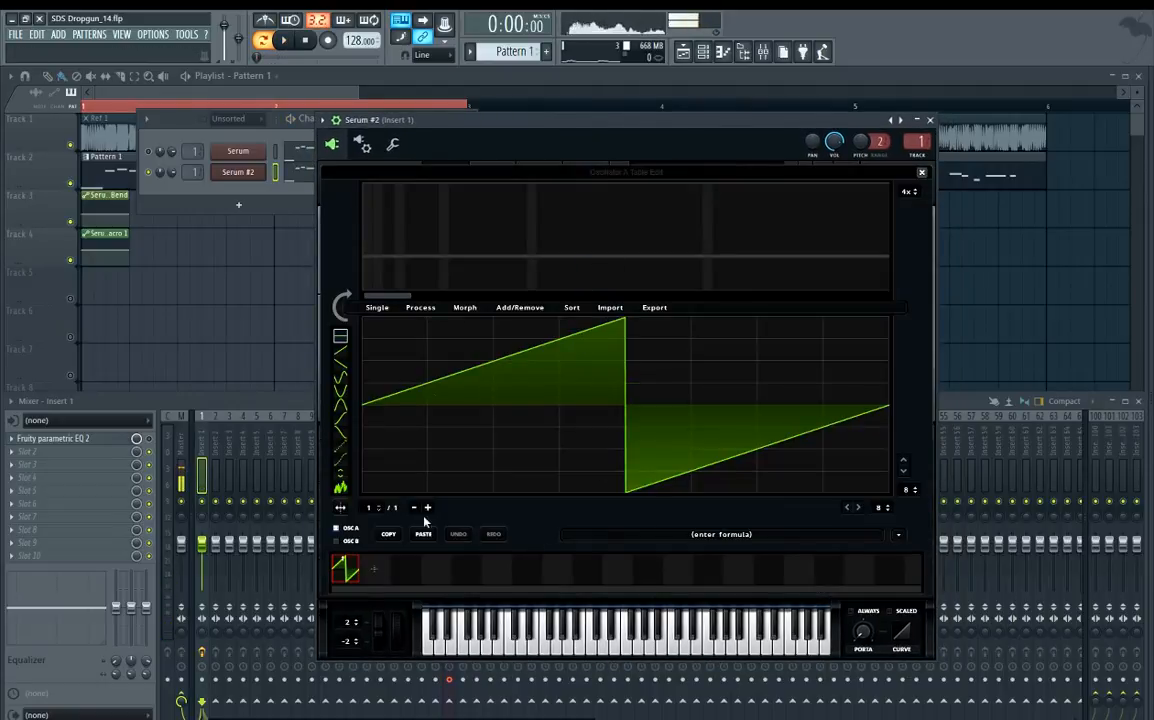
drag(614, 524, 300, 503)
drag(628, 322, 888, 320)
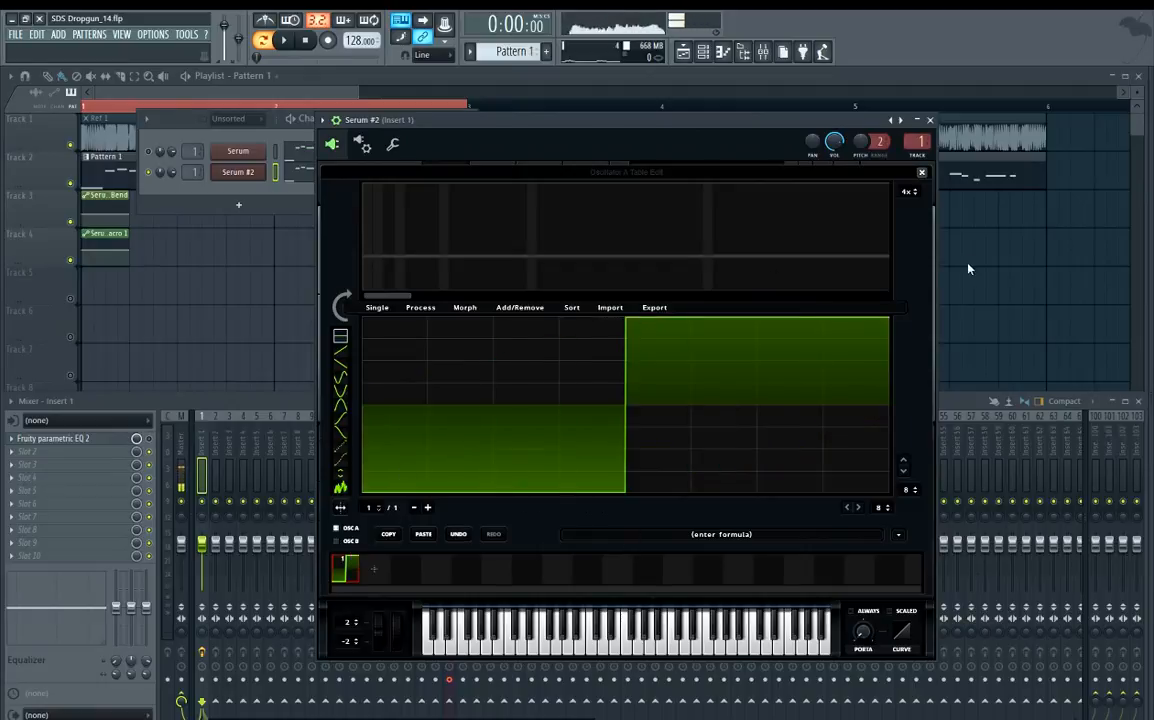
Reshape the square wave so only the first three of eight grid columns are low and the rest are high.
drag(604, 333, 567, 296)
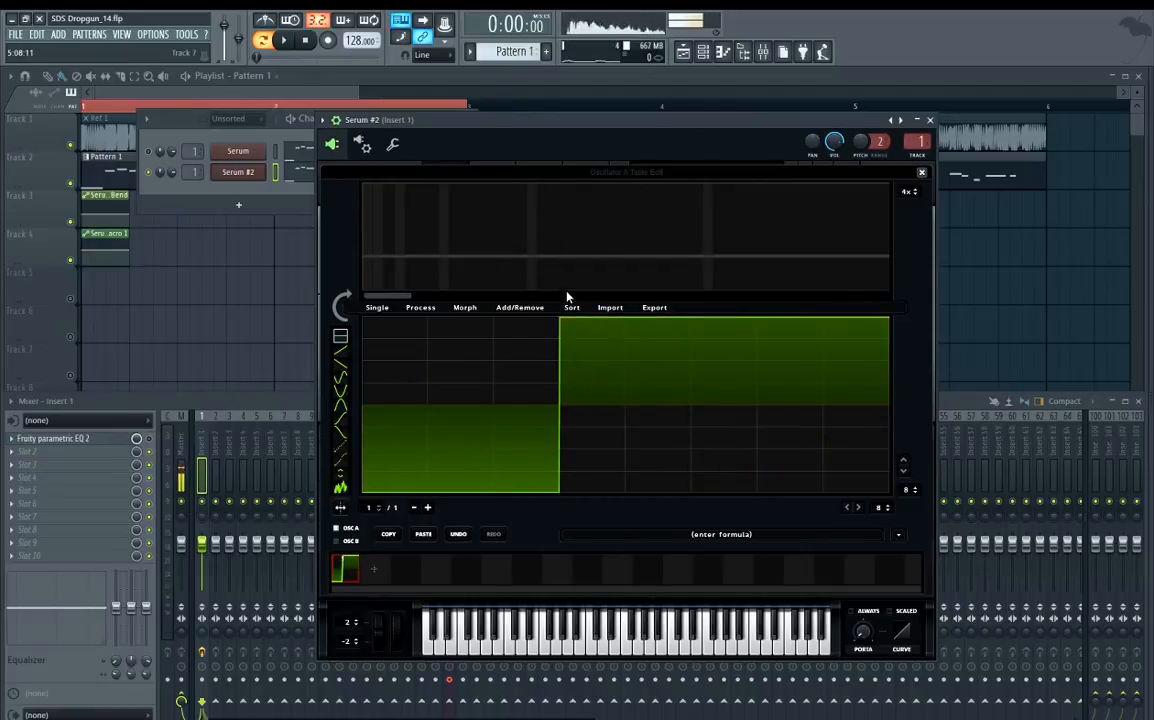
drag(530, 340, 512, 289)
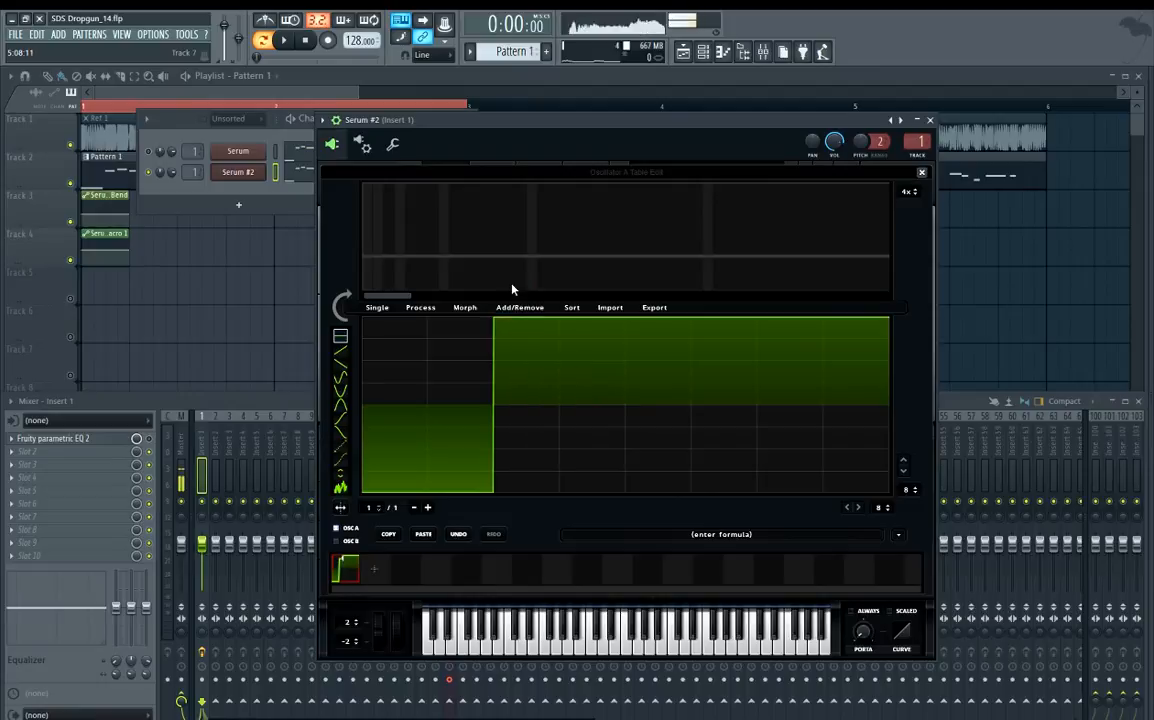
click(531, 471)
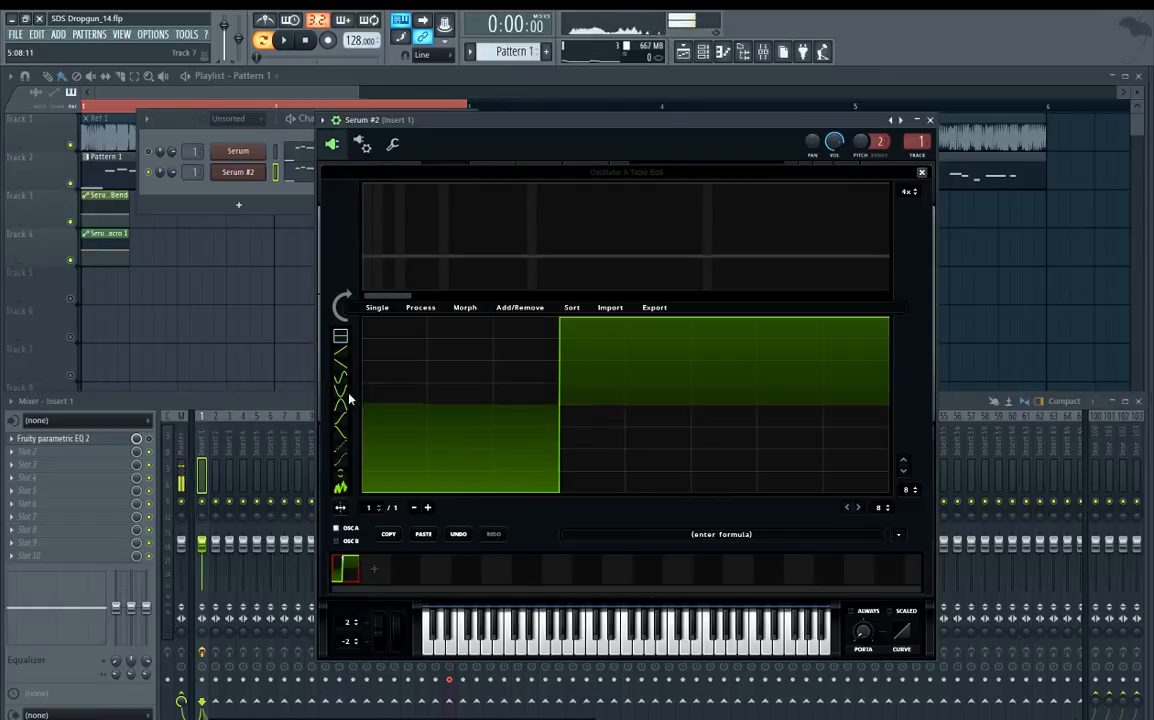
Return to the oscillator view, set oscillator A's random phase to 0%, and audition the loop.
click(922, 174)
drag(579, 119, 591, 117)
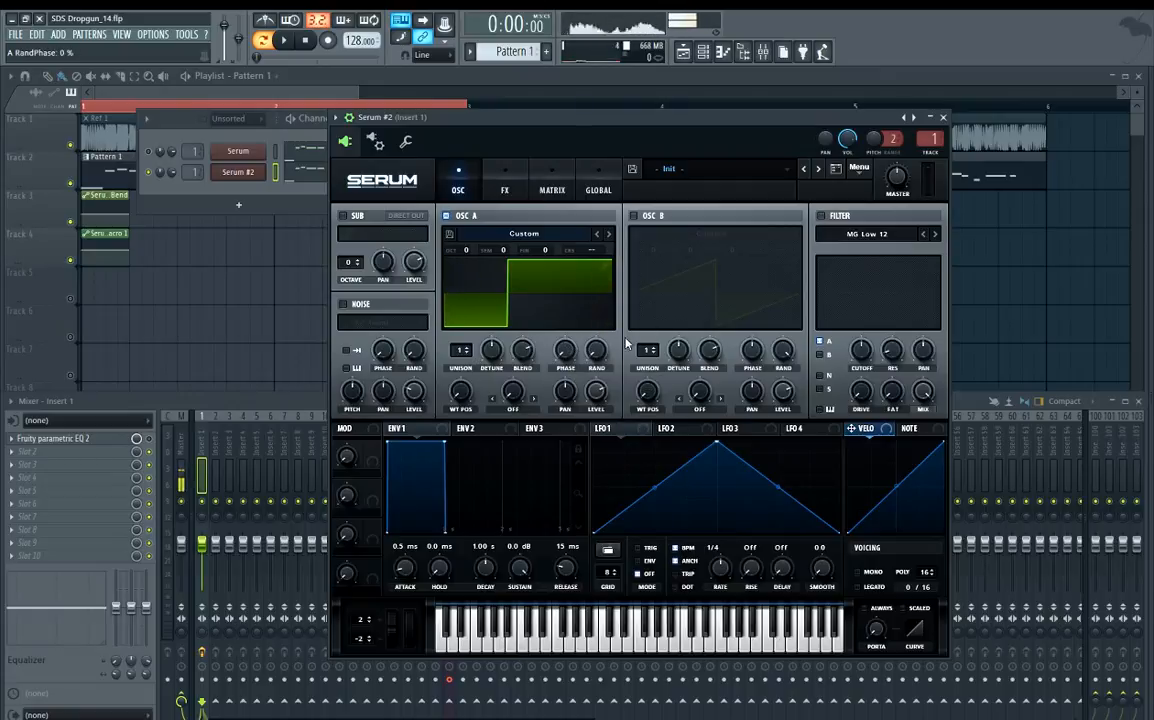
key(b)
key(space)
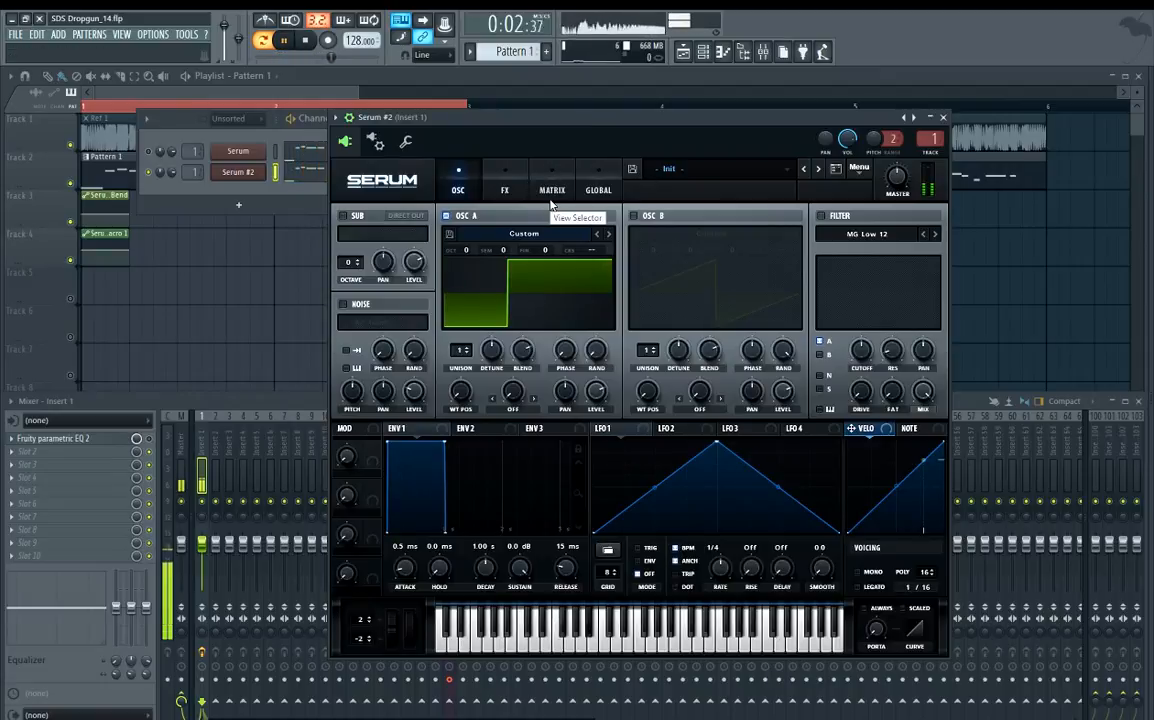
key(space)
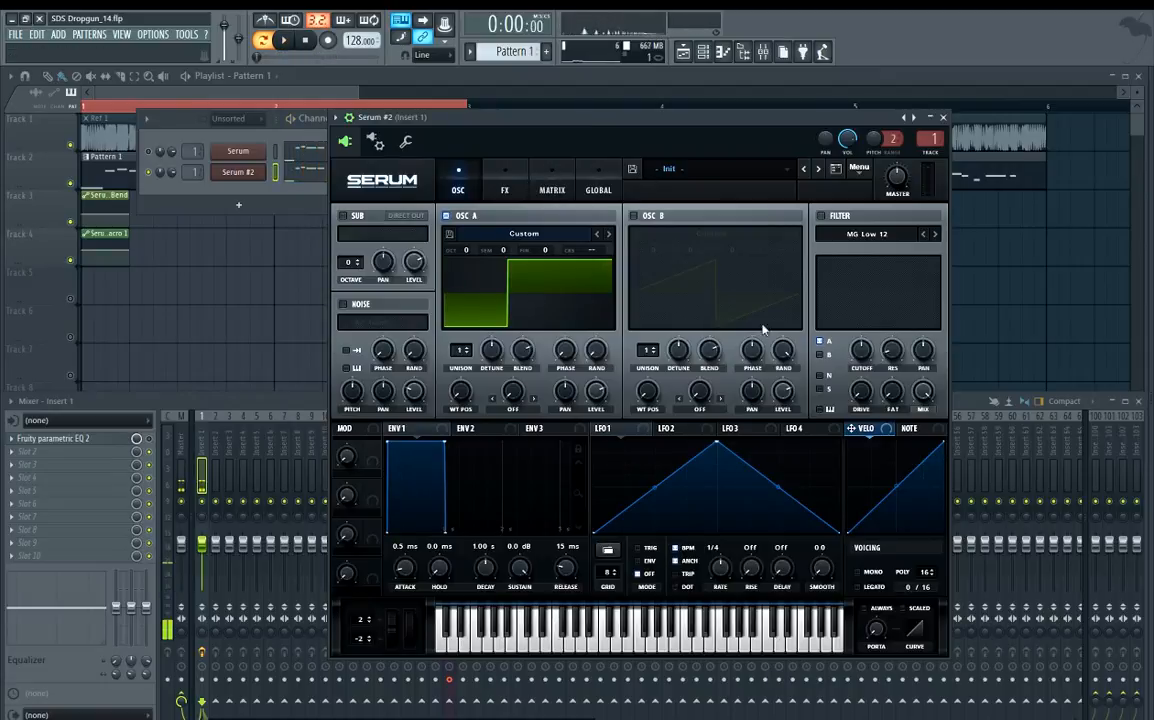
Enable Serum #2's phaser with reduced rate and depth, frequency 398 Hz and feedback 71%, and audition the loop.
click(505, 188)
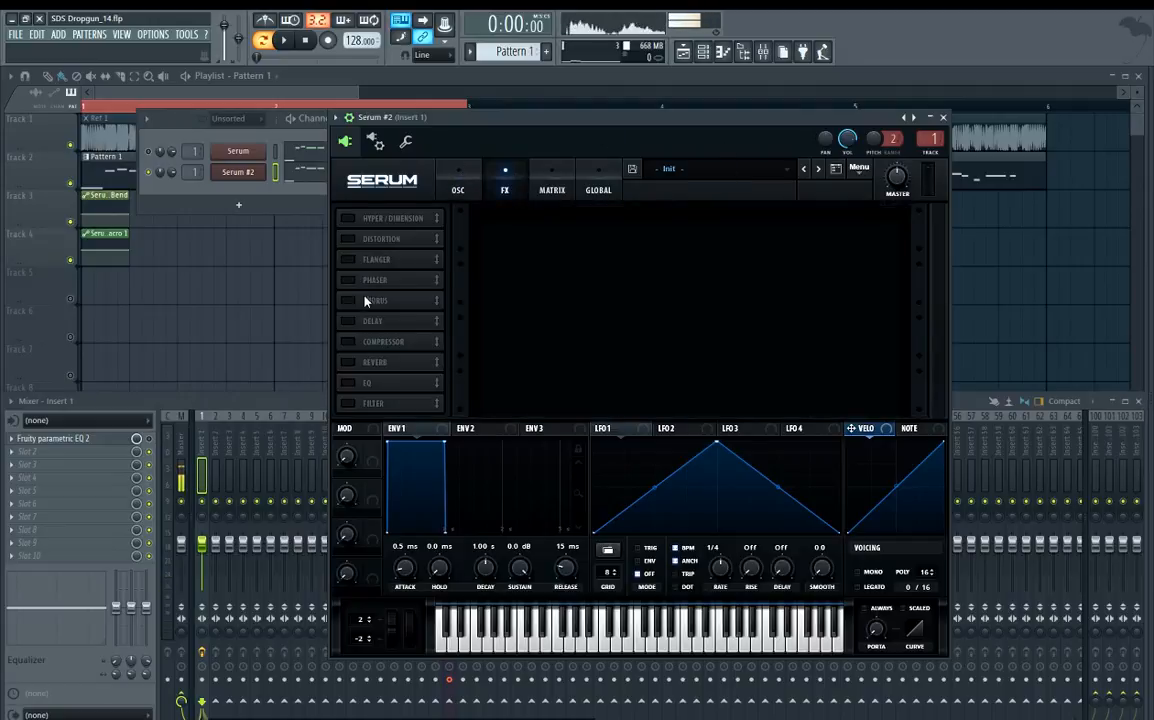
click(348, 280)
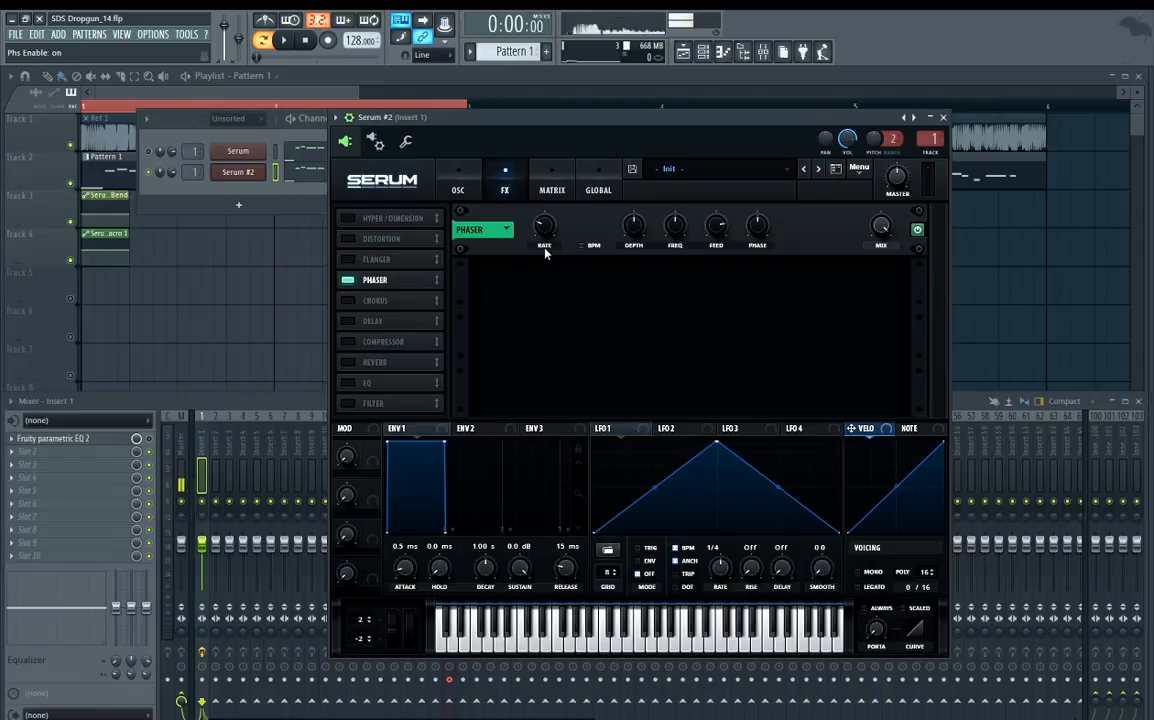
mouse_move(545, 228)
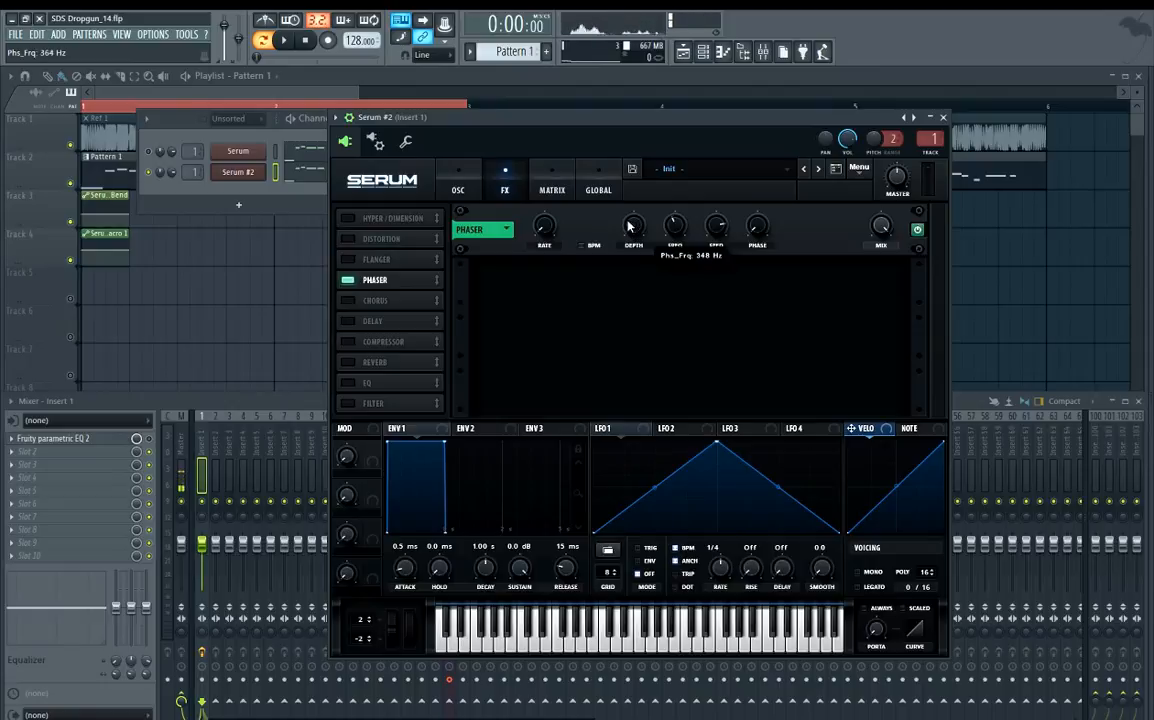
scroll(633, 226, down, 3)
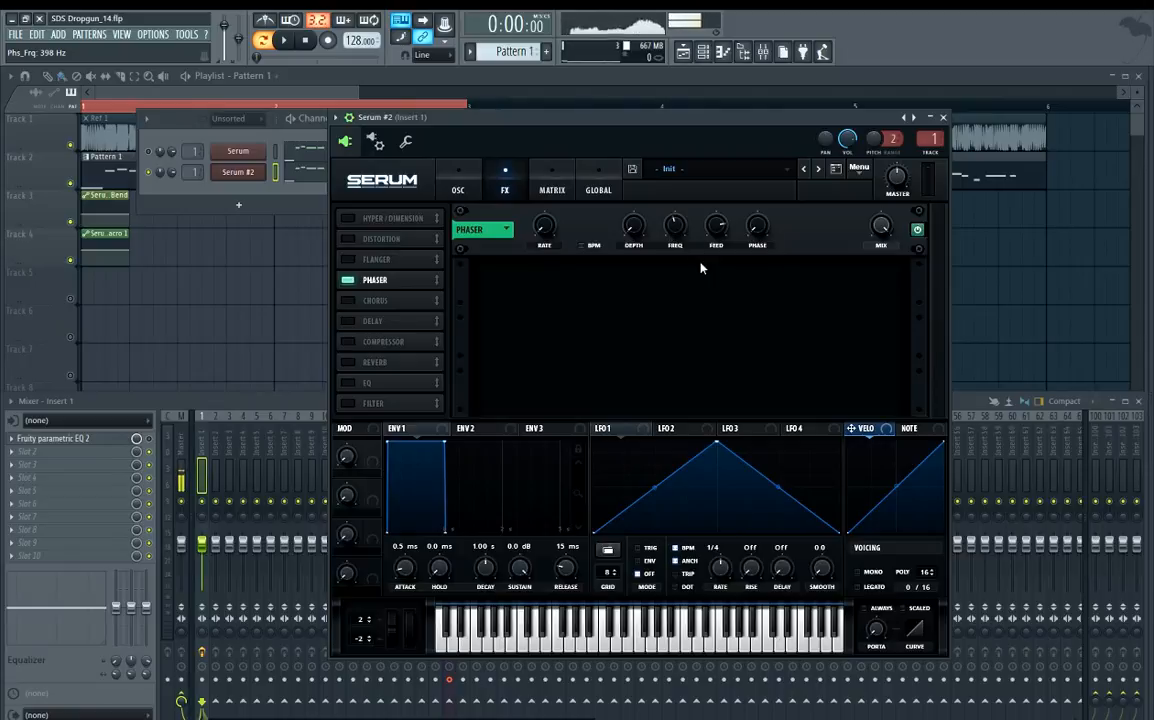
mouse_move(713, 232)
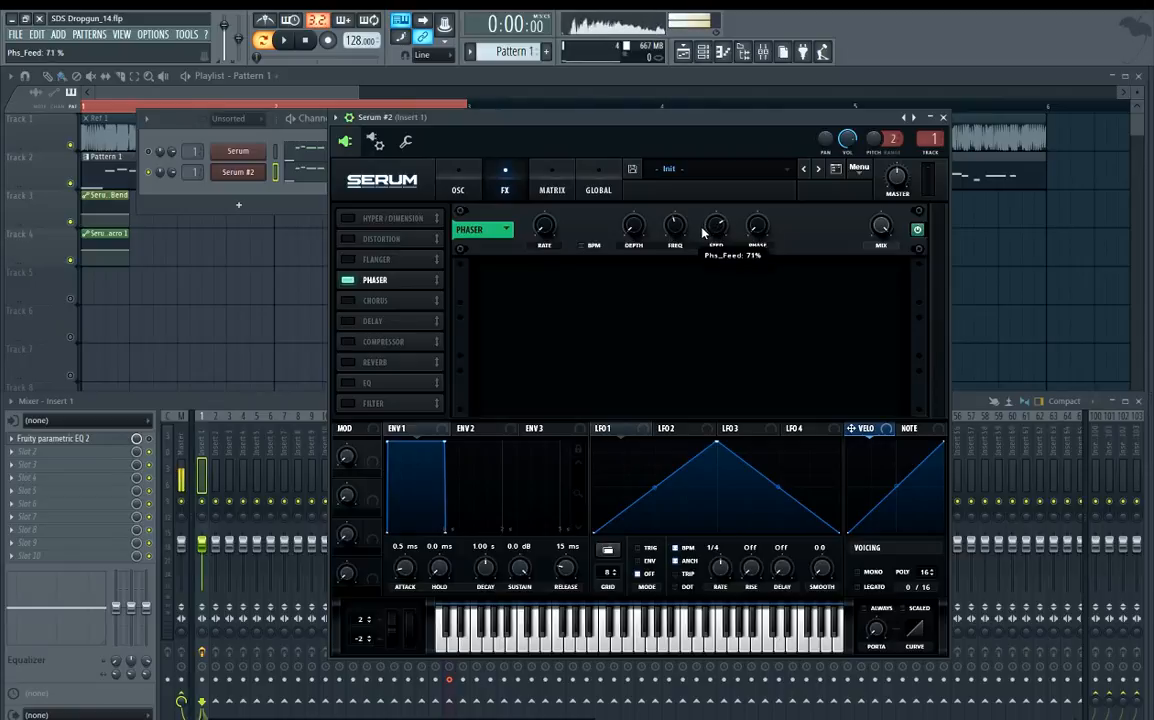
key(space)
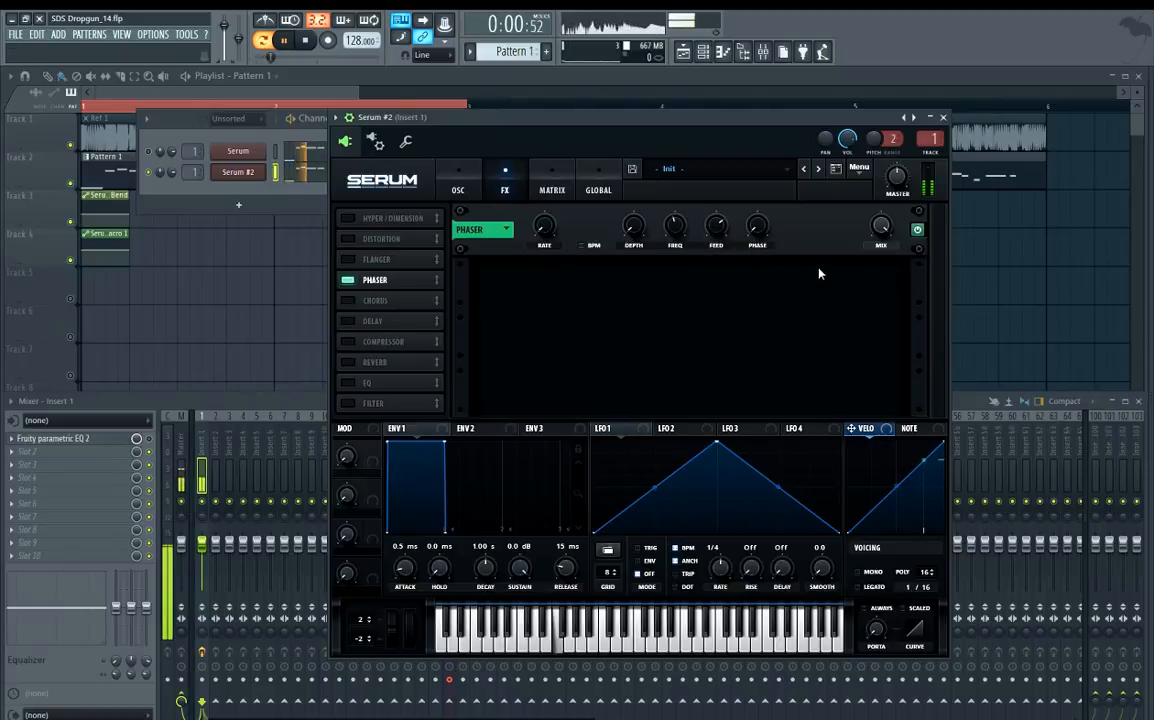
key(space)
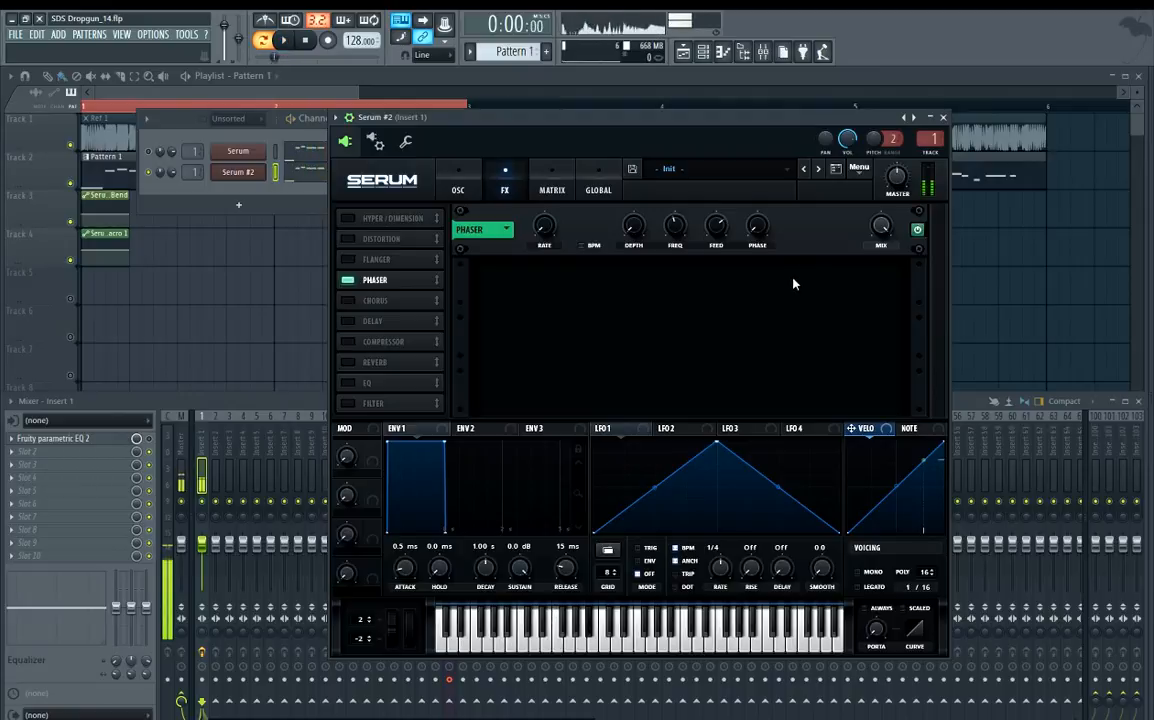
Enable Serum #2's distortion effect and move it after the phaser in the effects chain.
drag(753, 123, 747, 123)
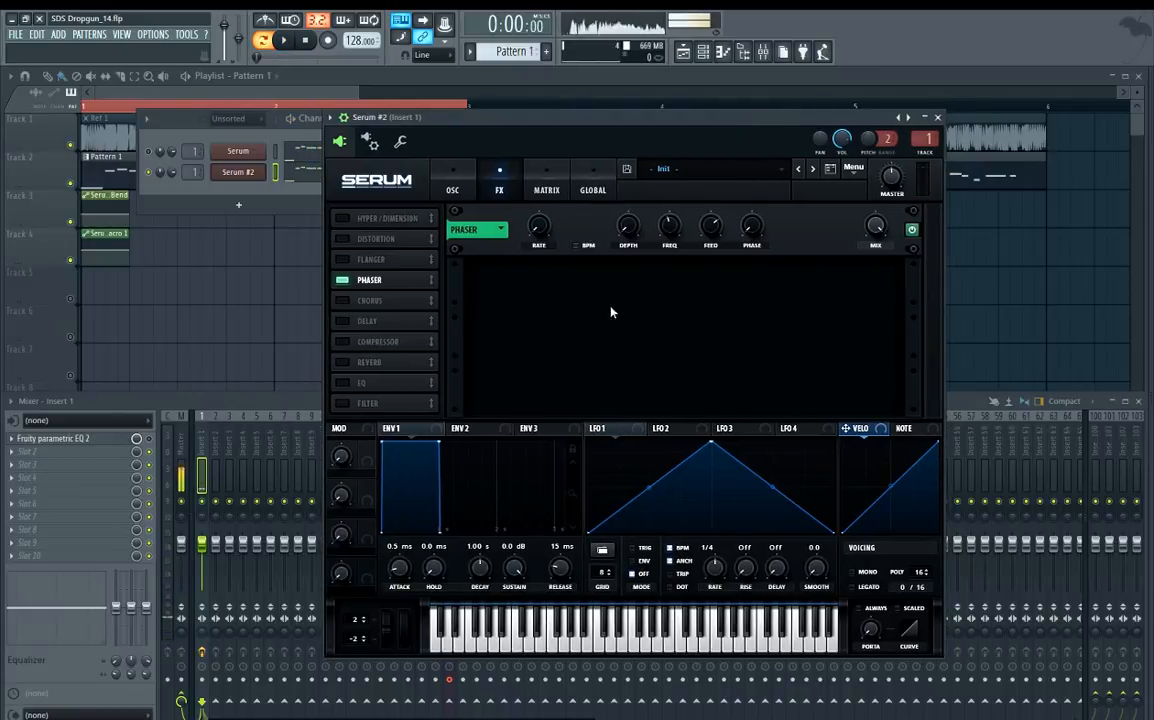
click(378, 239)
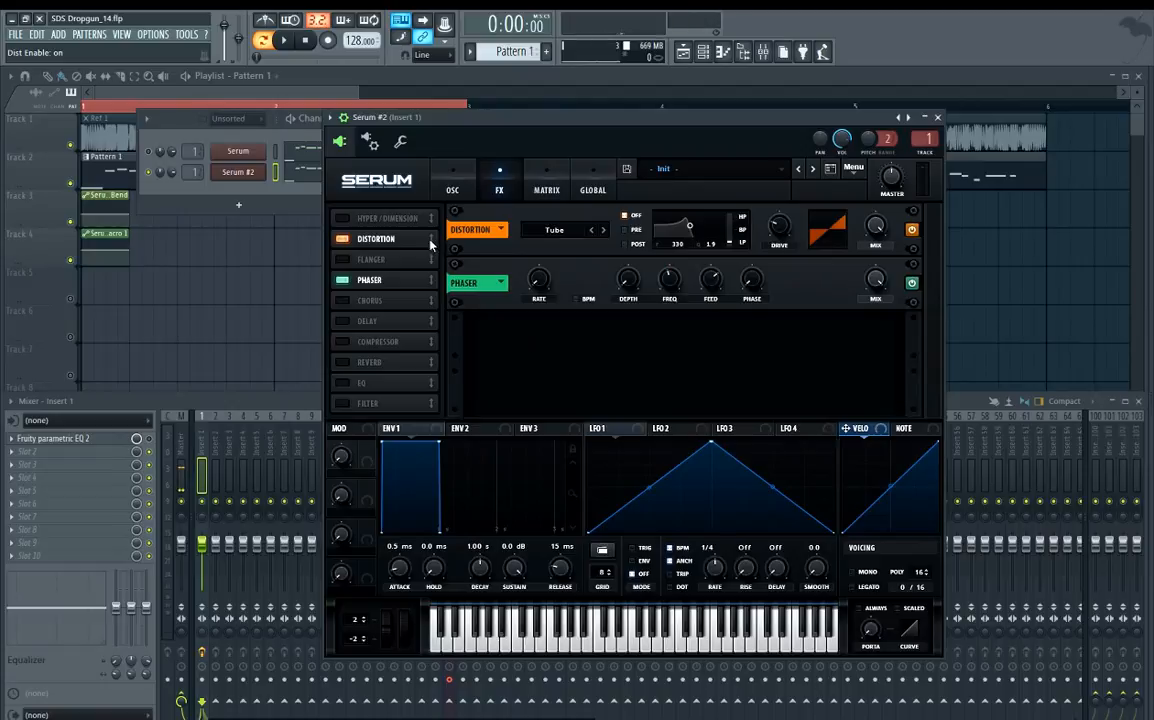
drag(432, 242, 432, 283)
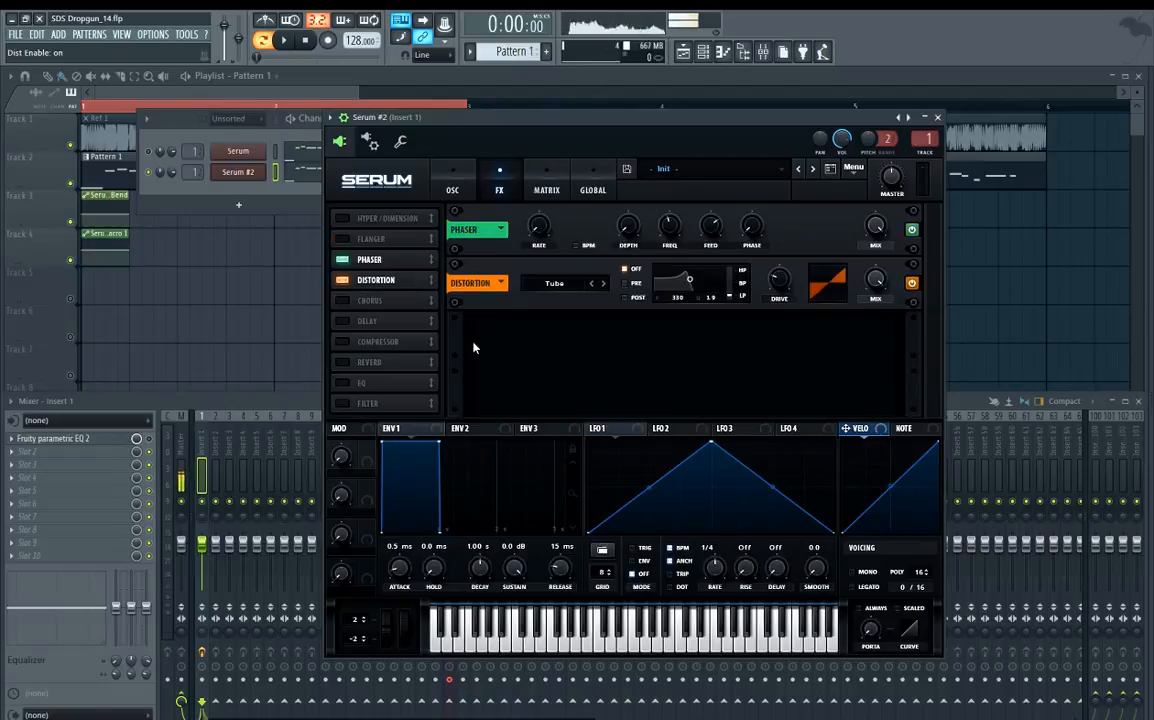
Set the distortion type to Diode 2 with 80% drive, and audition the loop.
click(556, 284)
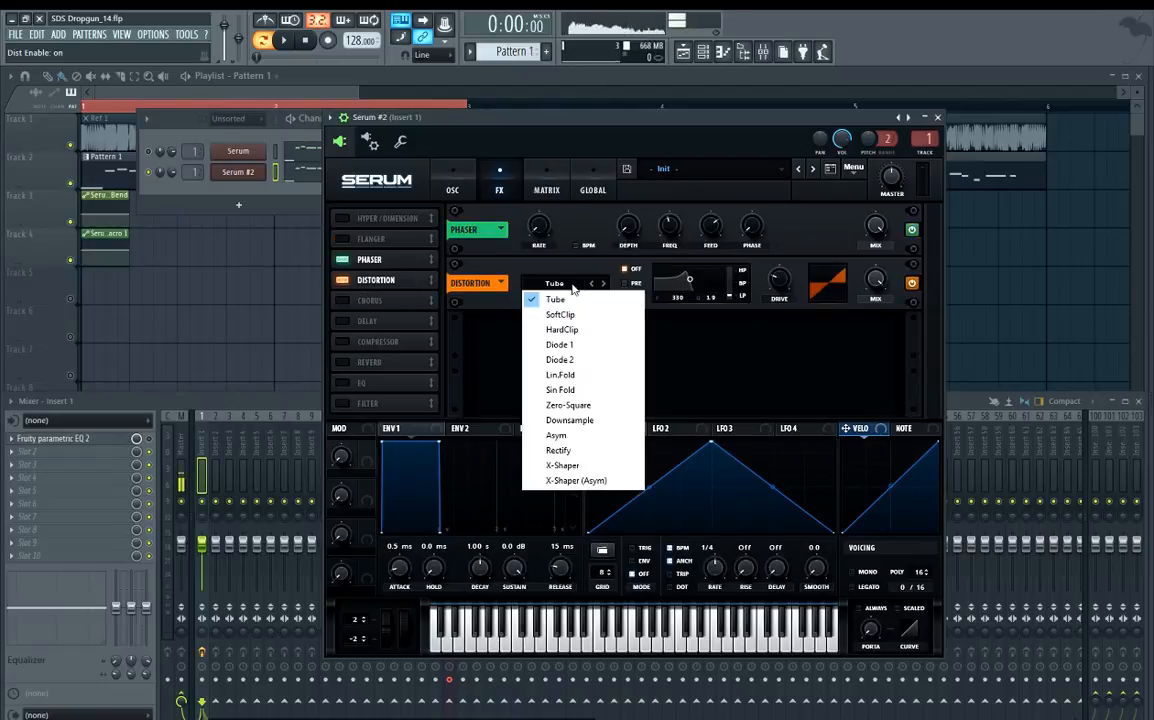
click(575, 360)
drag(785, 286, 798, 199)
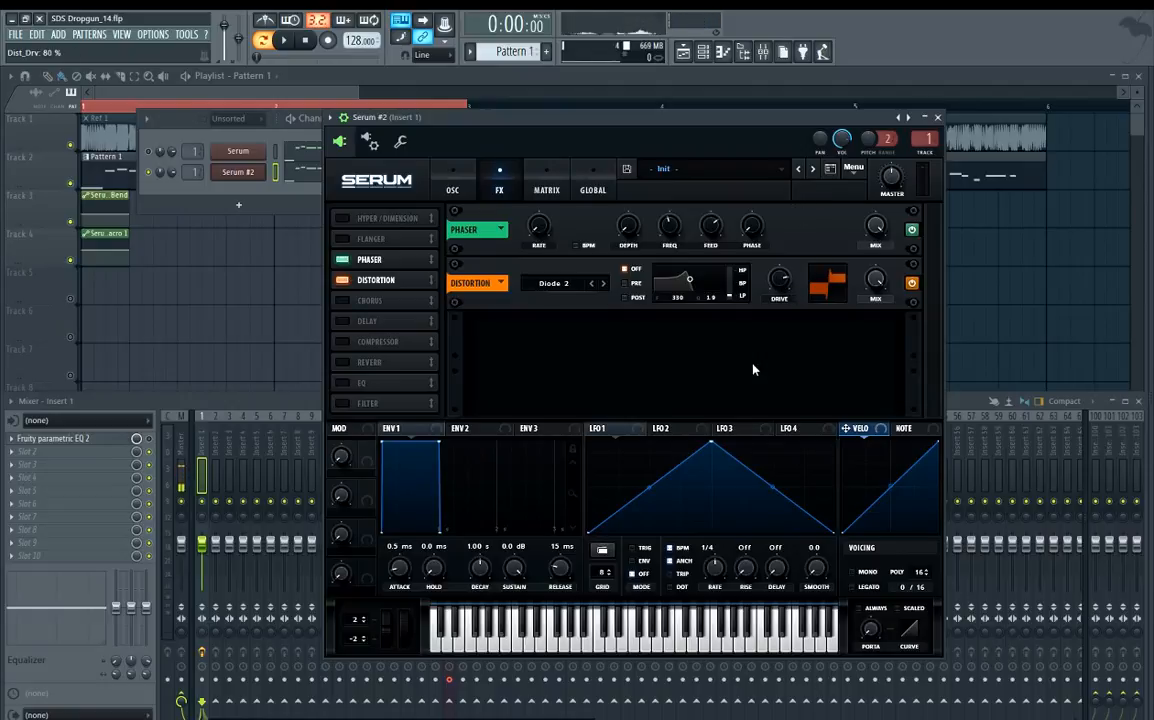
key(space)
key(space)
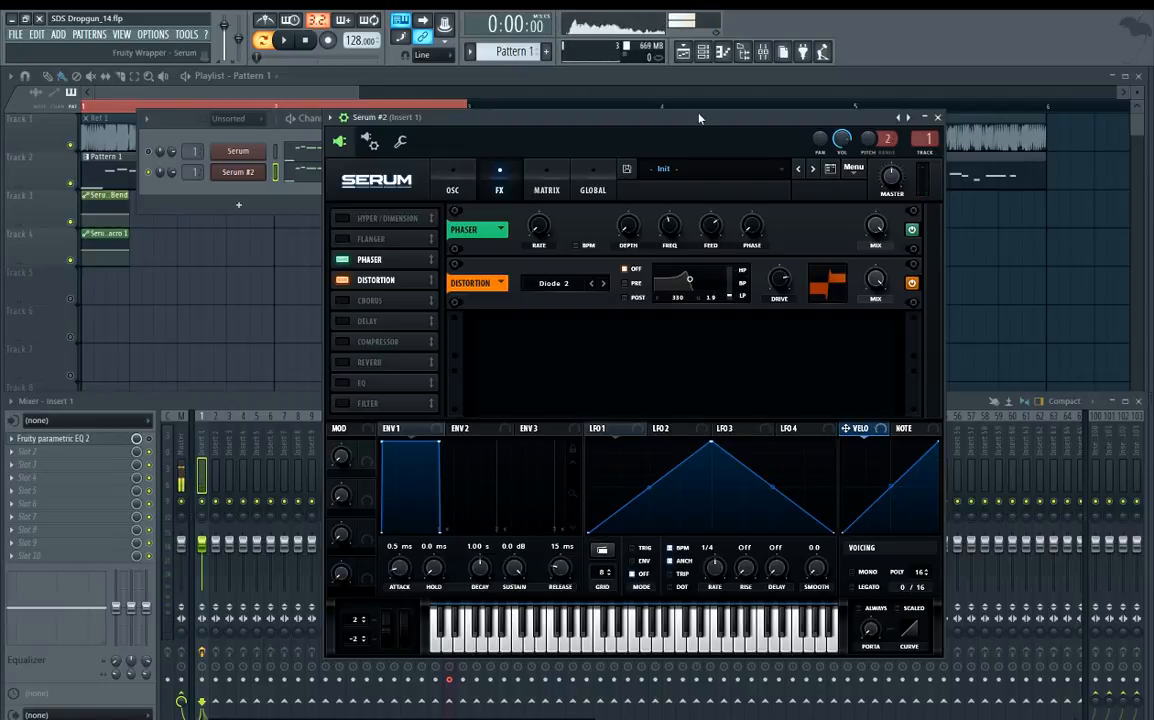
Enable the EQ, make its low band a low-cut at 205 Hz with reduced Q, and audition the loop.
drag(695, 117, 691, 115)
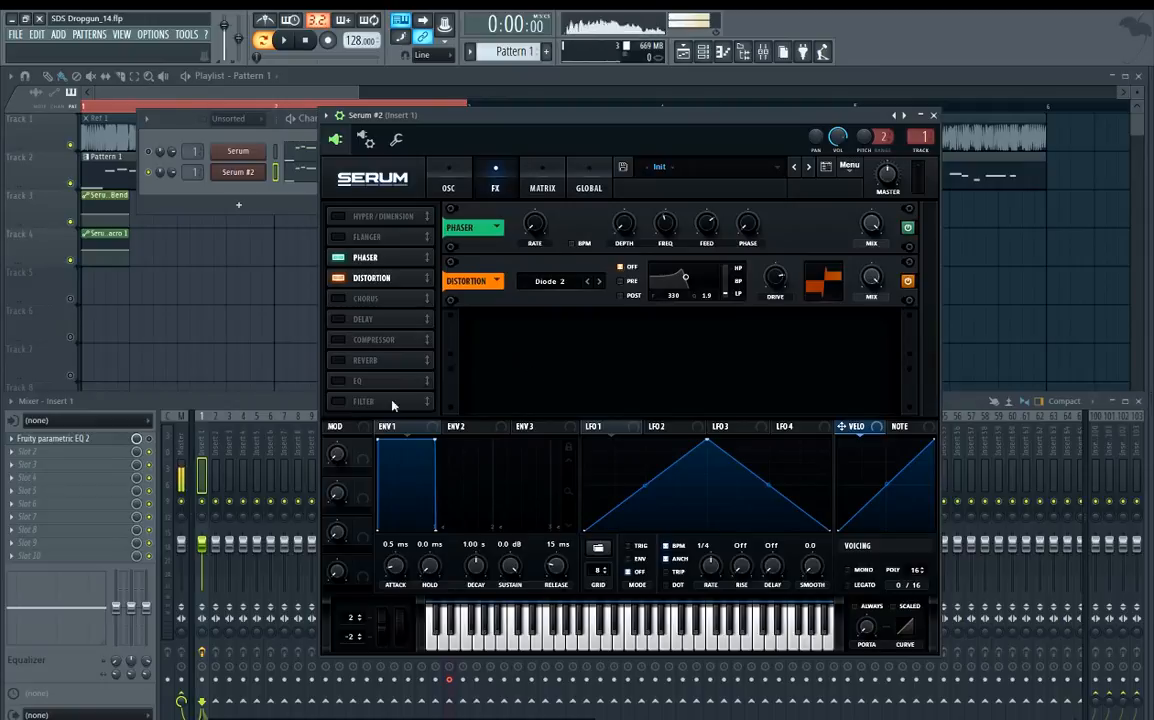
click(341, 381)
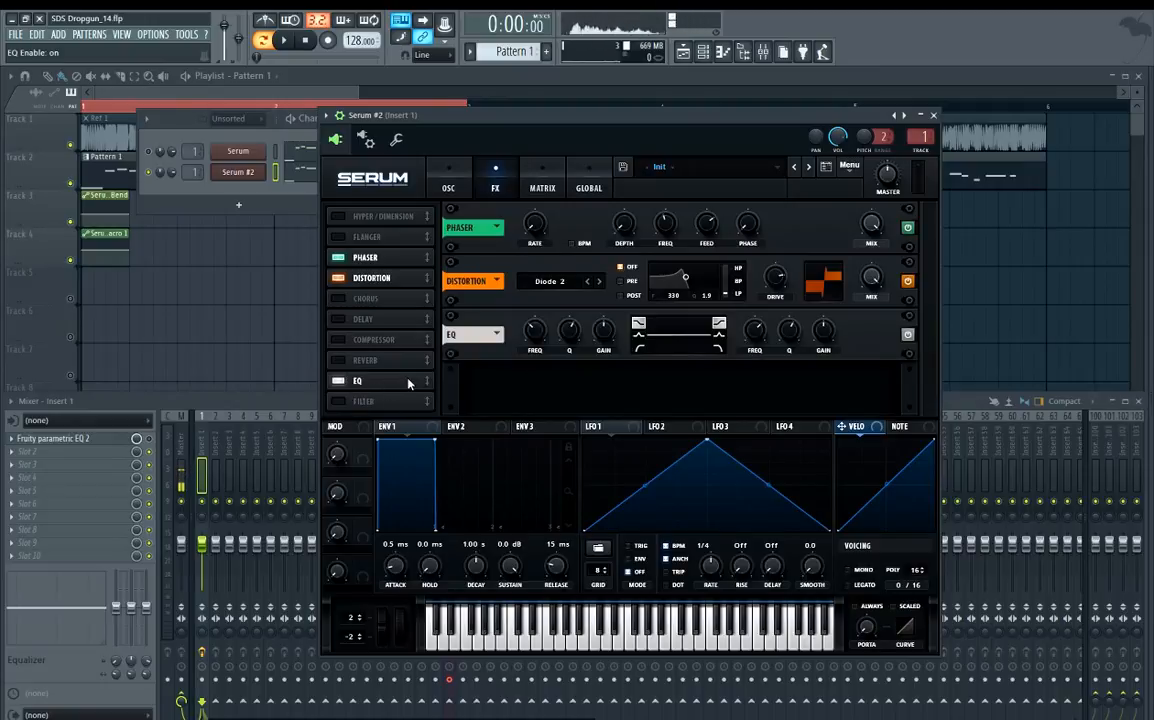
click(641, 350)
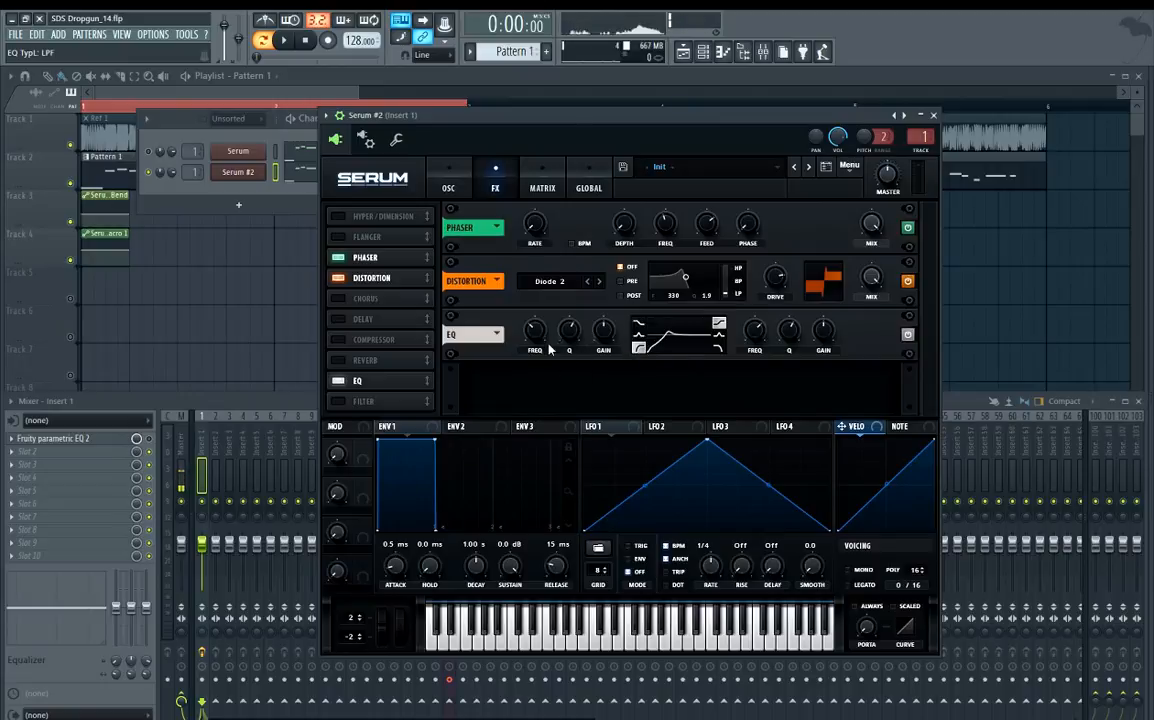
mouse_move(571, 339)
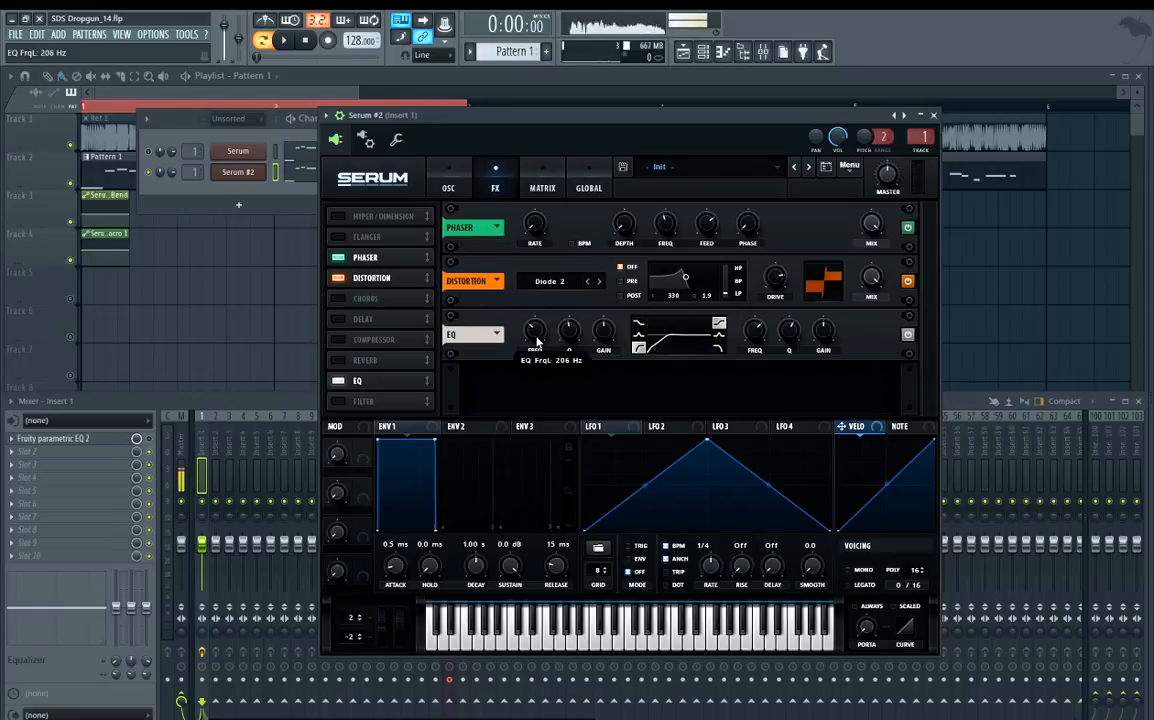
drag(537, 342, 568, 367)
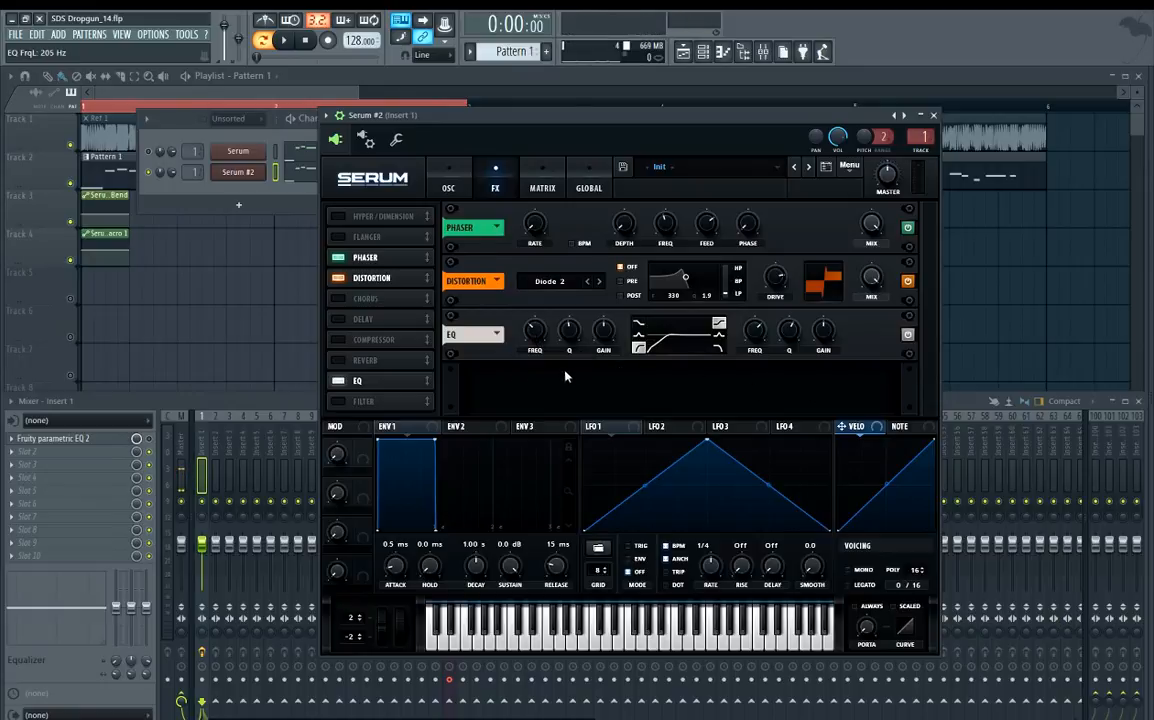
key(space)
key(space)
Set the EQ high shelf's Q to 45%, adjust its frequency, and raise its gain.
key(c)
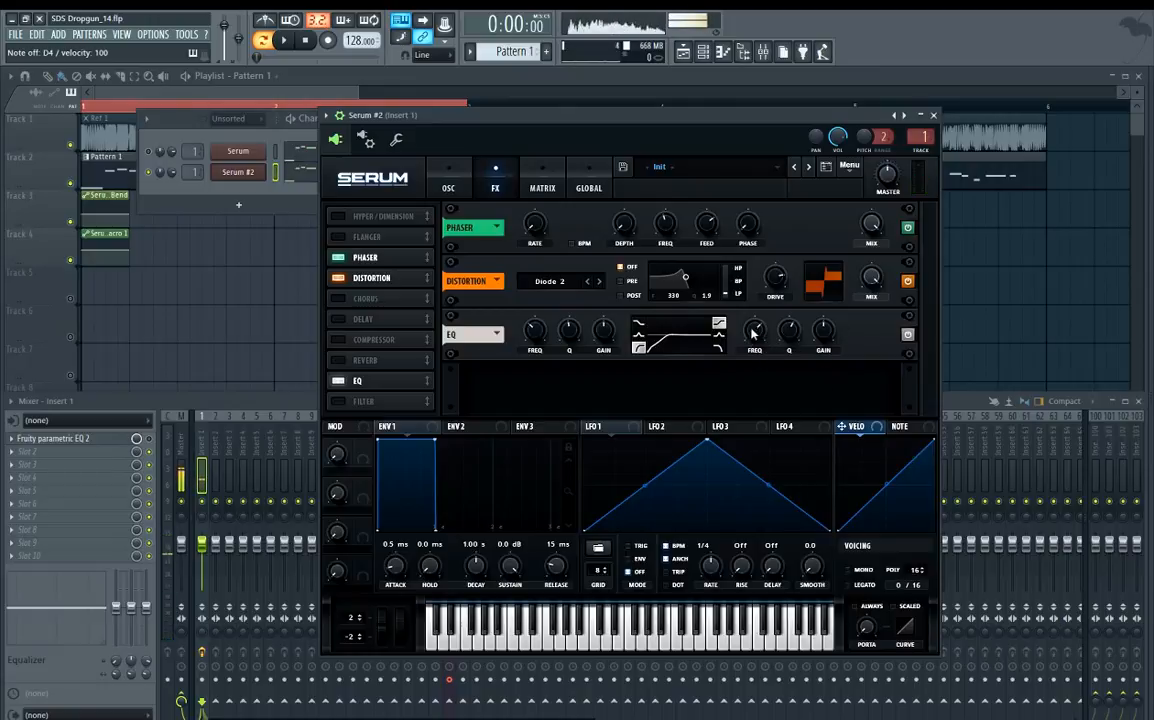
drag(752, 334, 795, 333)
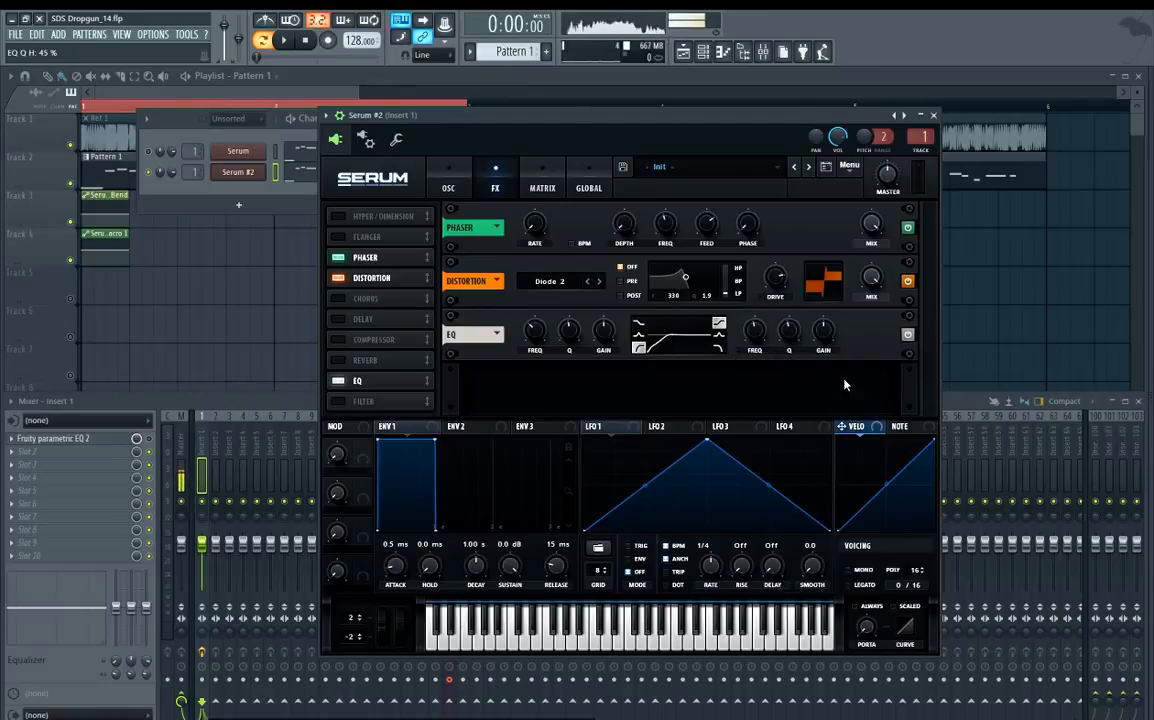
drag(828, 337, 830, 297)
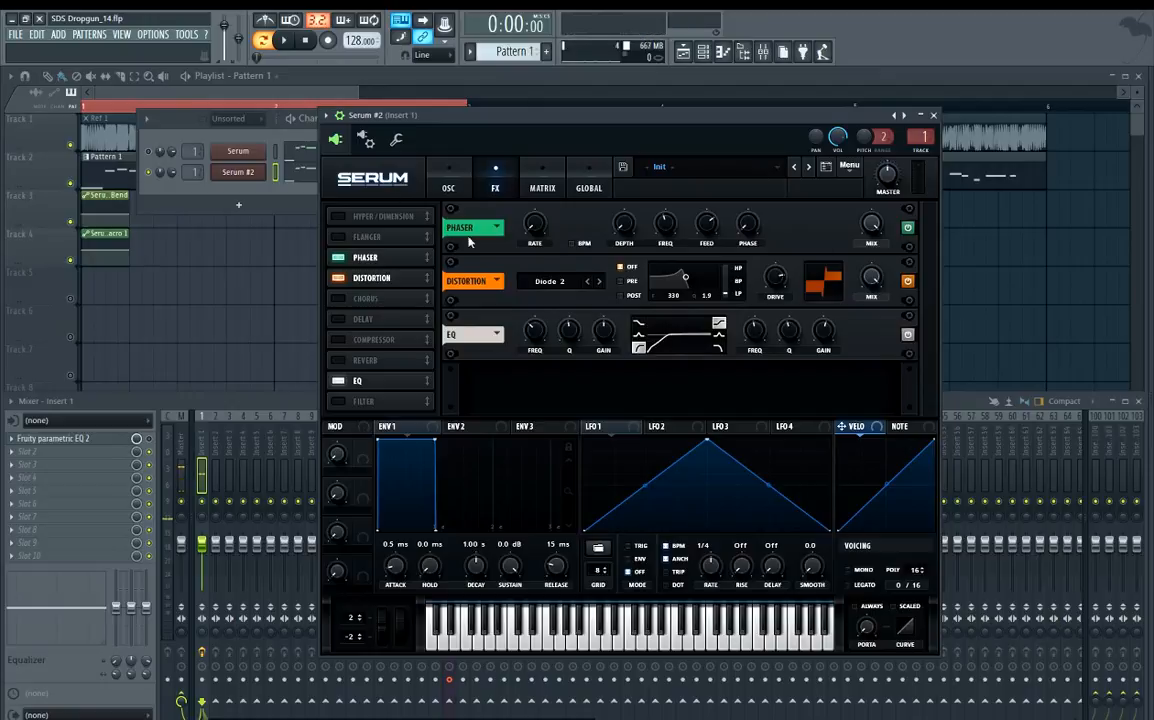
Return to the oscillator view, enable the noise oscillator and load the analog BrightWhite noise.
click(447, 178)
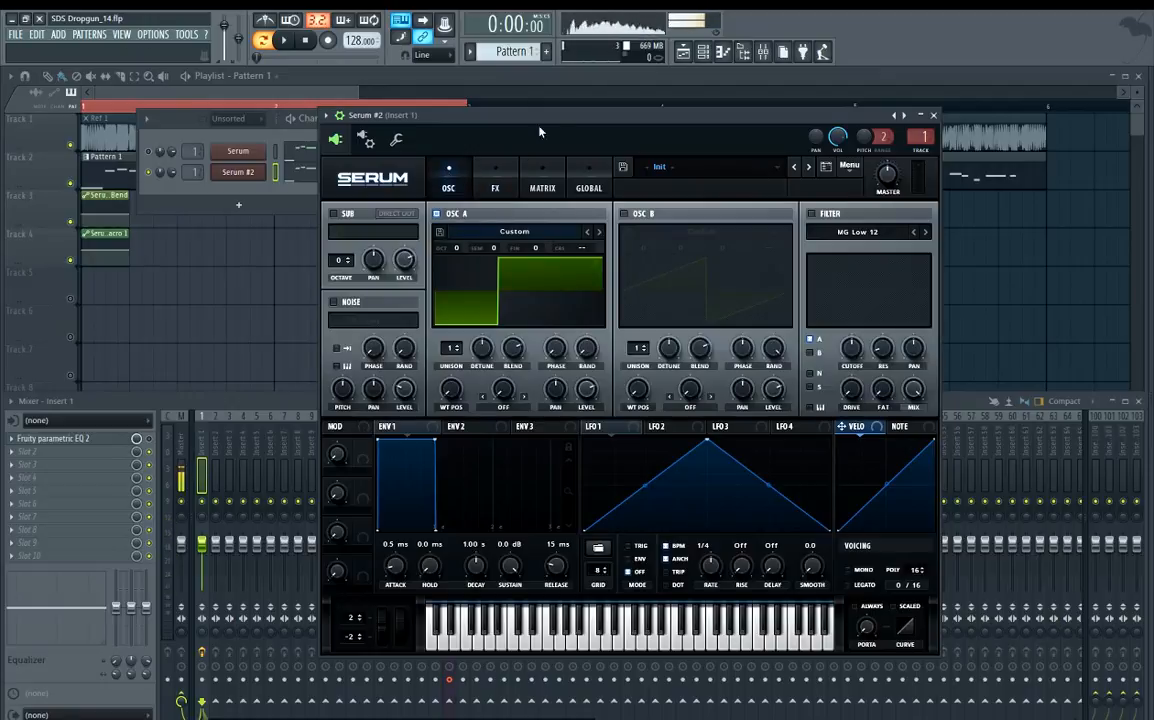
click(334, 302)
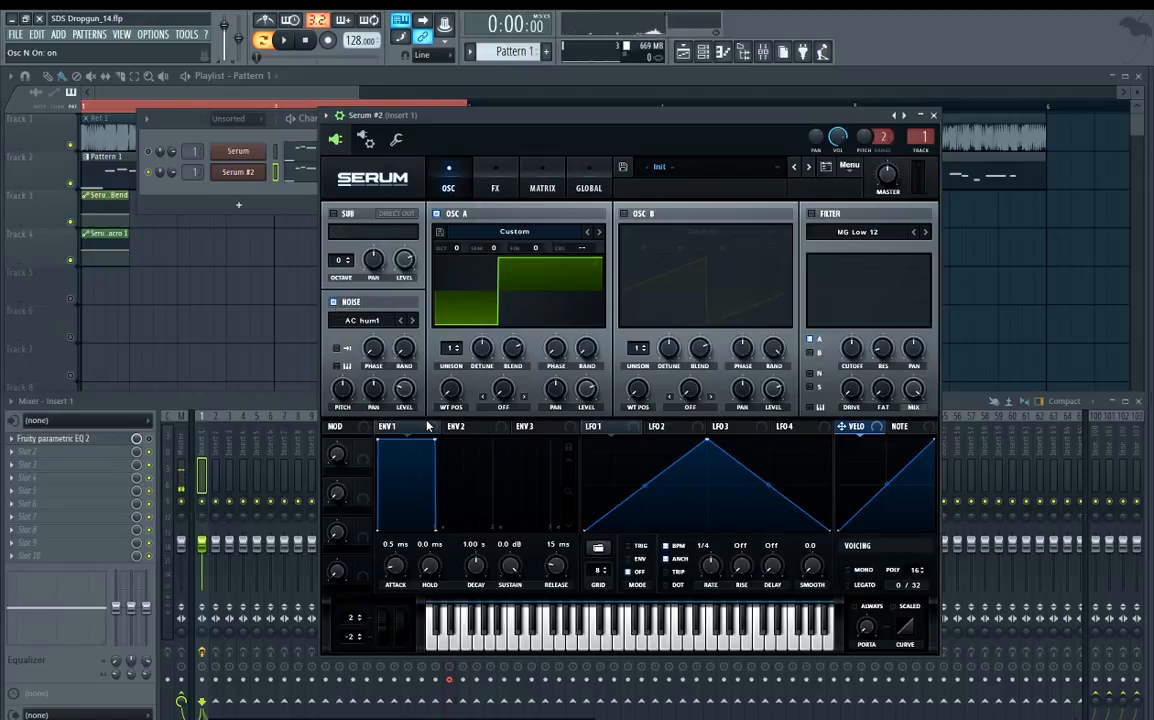
click(383, 325)
mouse_move(405, 336)
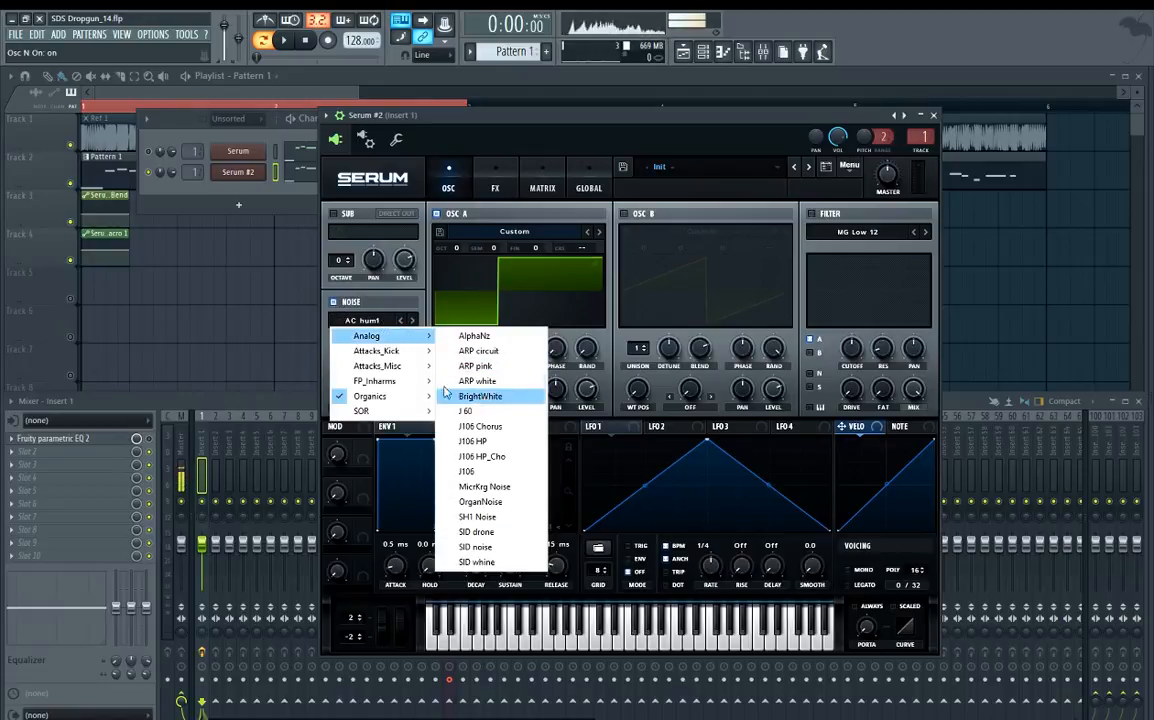
click(500, 398)
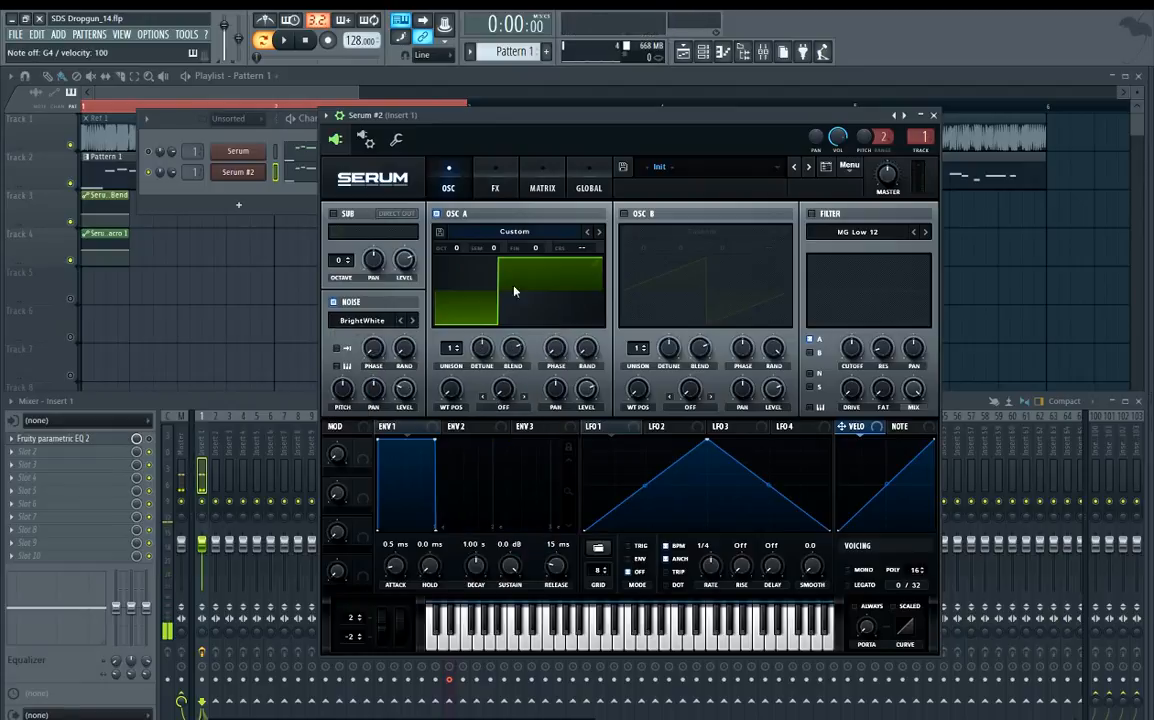
Mute oscillator A while setting the noise level to 16%, and re-enable it to audition both together.
click(437, 213)
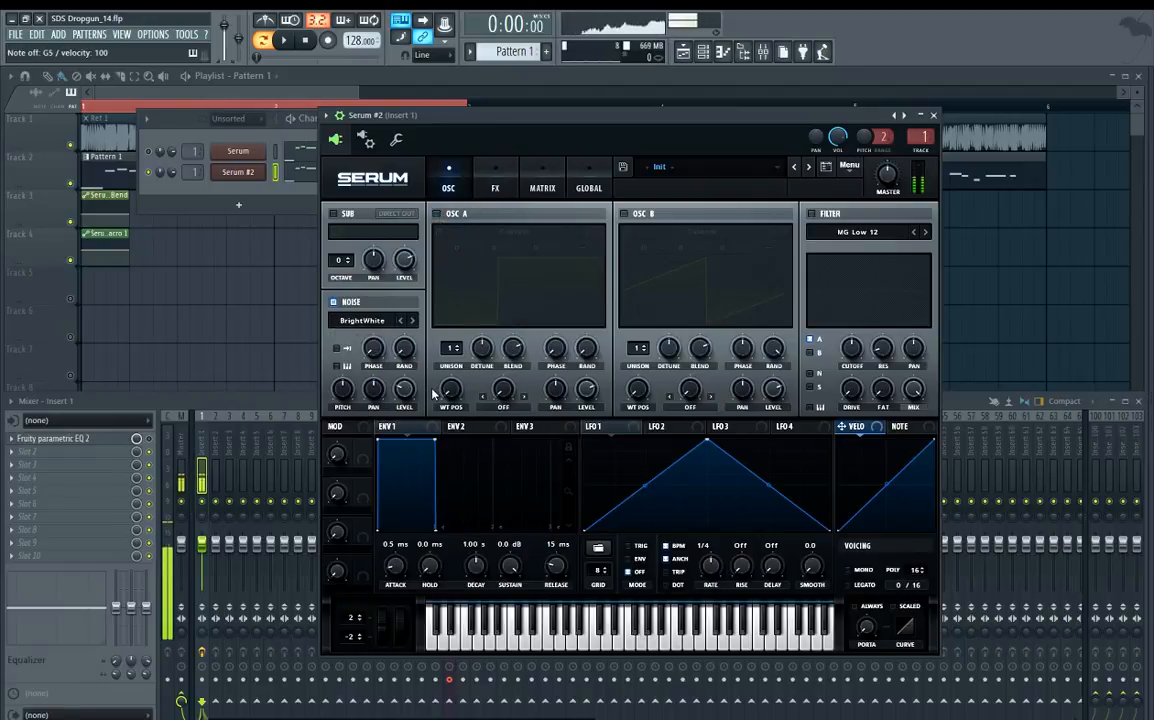
mouse_move(409, 395)
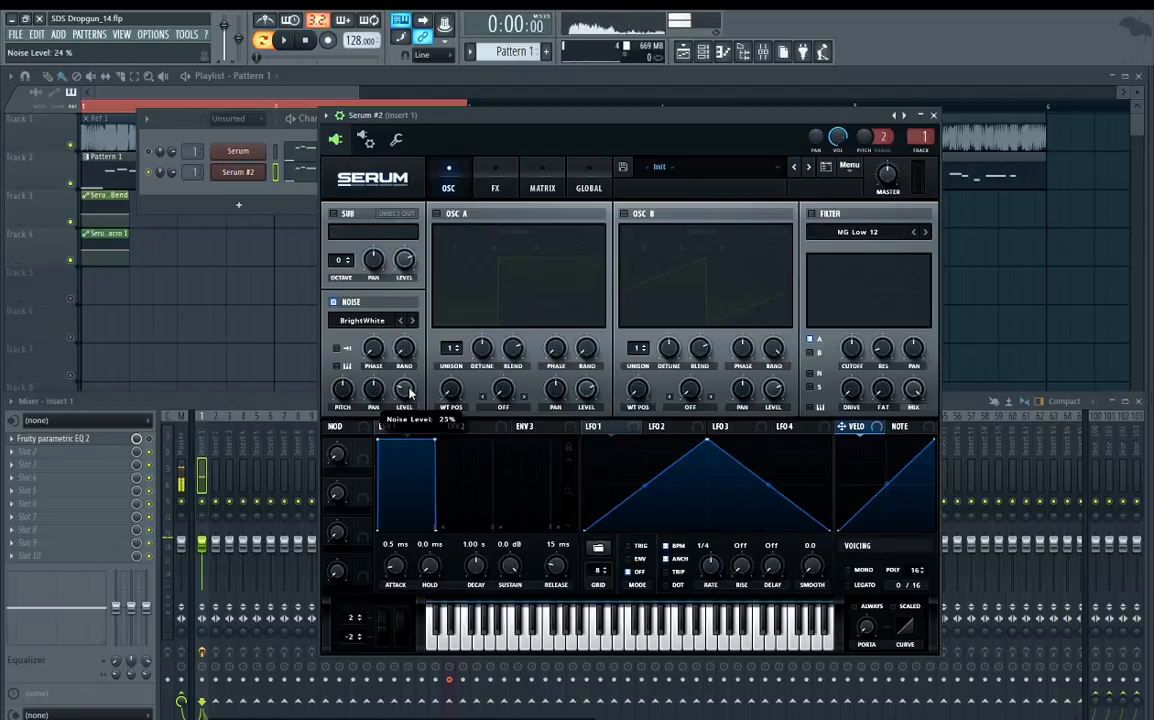
key(e)
key(e)
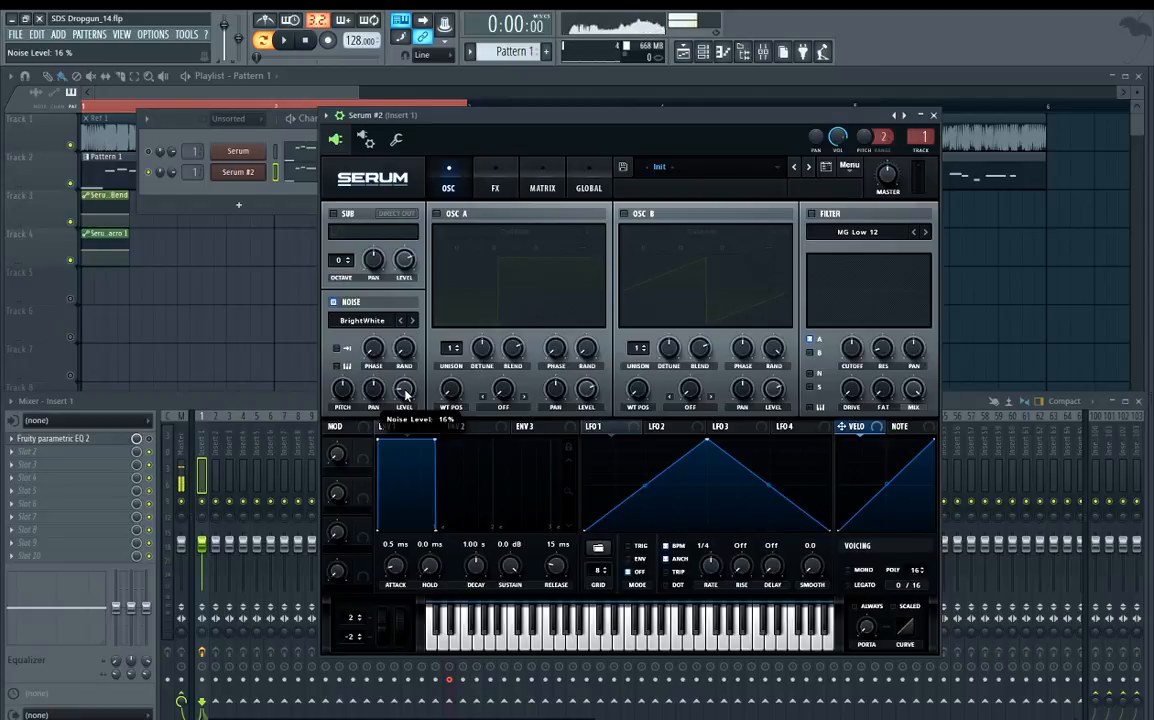
click(437, 214)
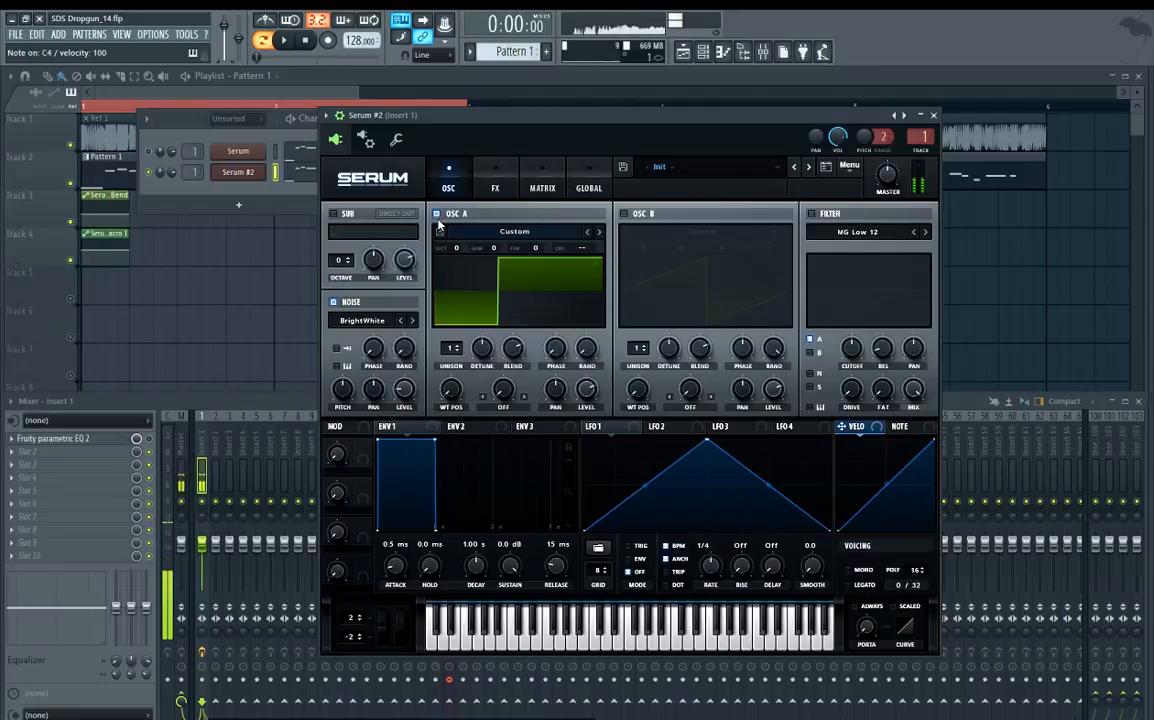
key(v)
key(b)
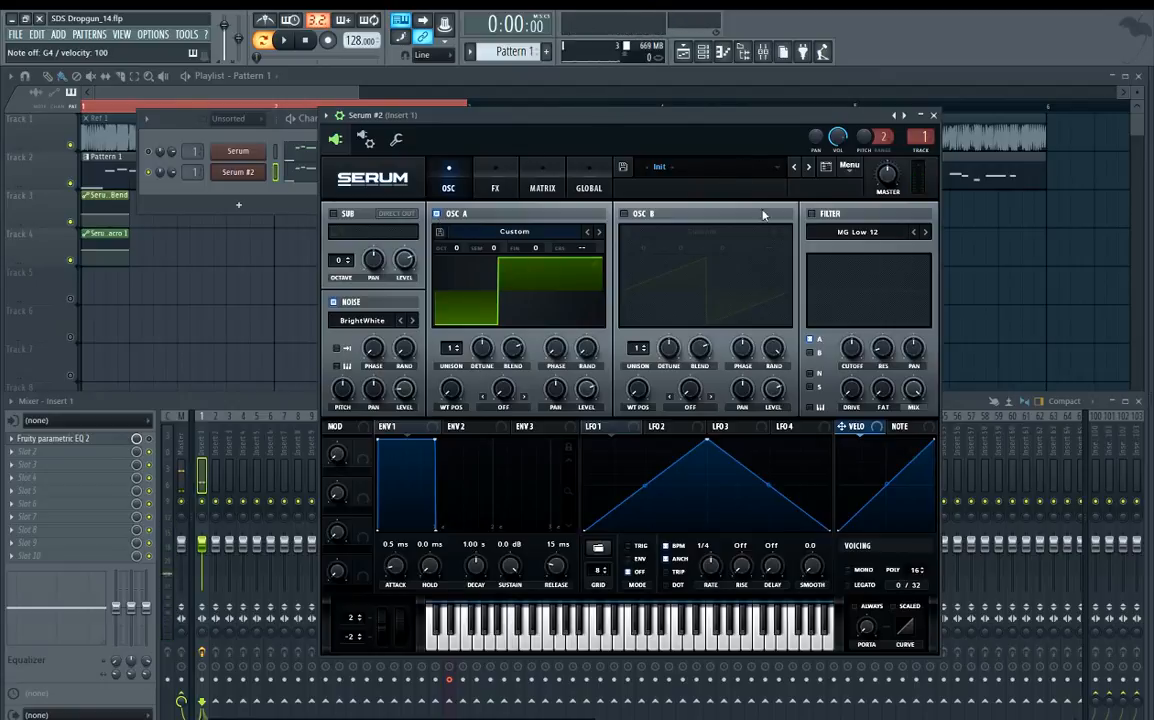
Set Serum #2's pitch bend range to 12 up and -12 down, and test the pitch bend wheel.
drag(593, 120, 561, 118)
click(463, 186)
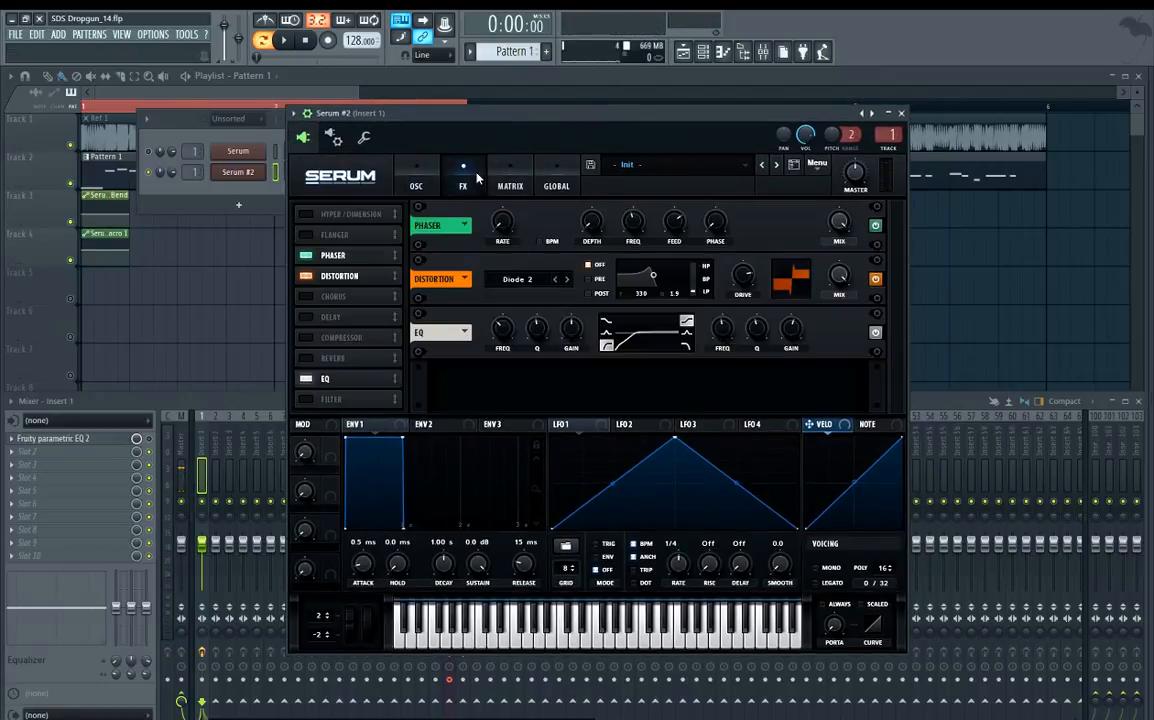
click(416, 186)
drag(477, 127, 477, 109)
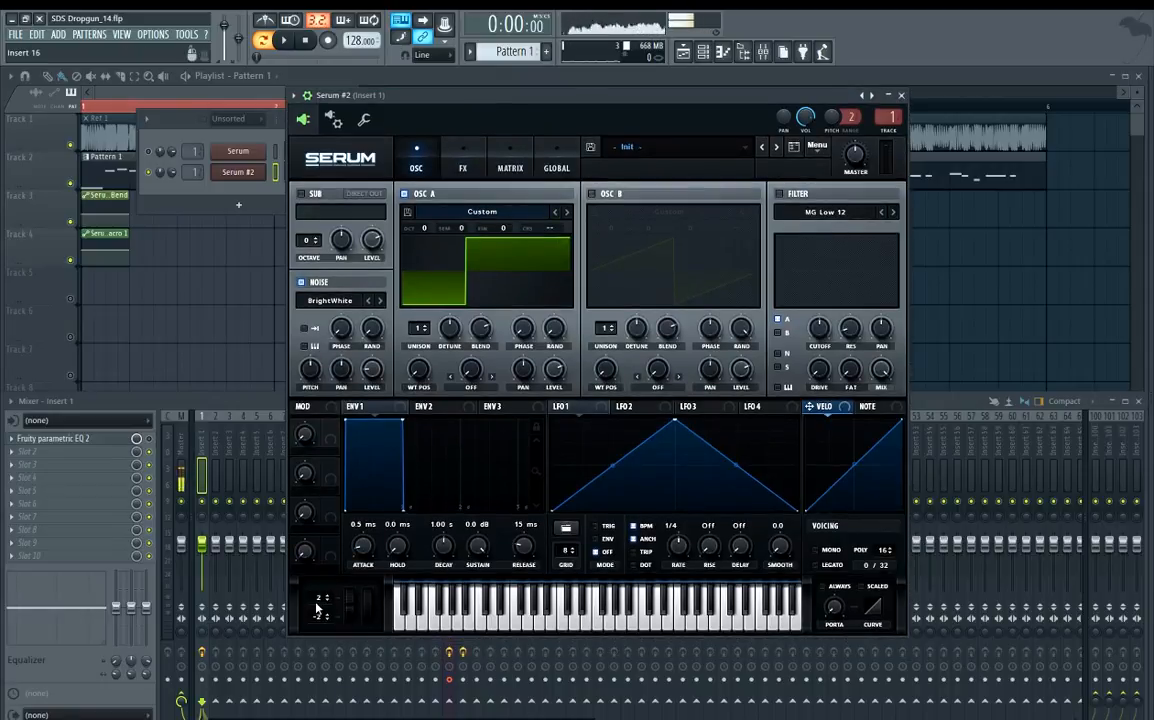
drag(320, 598, 322, 668)
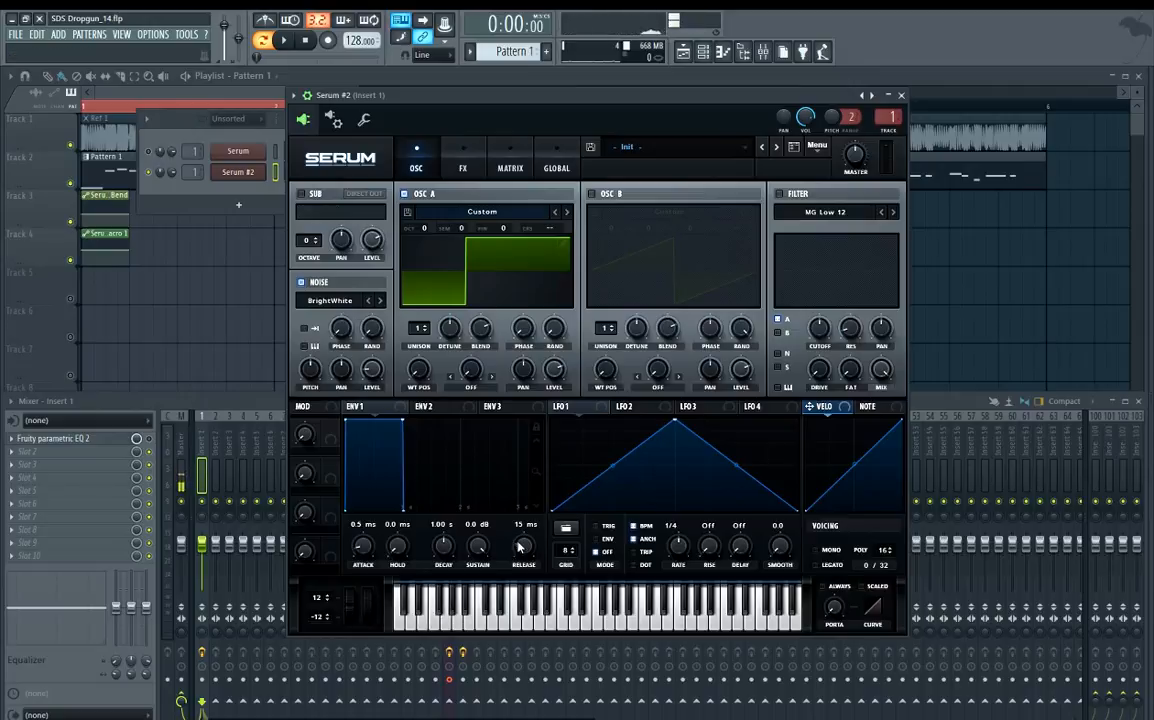
click(206, 321)
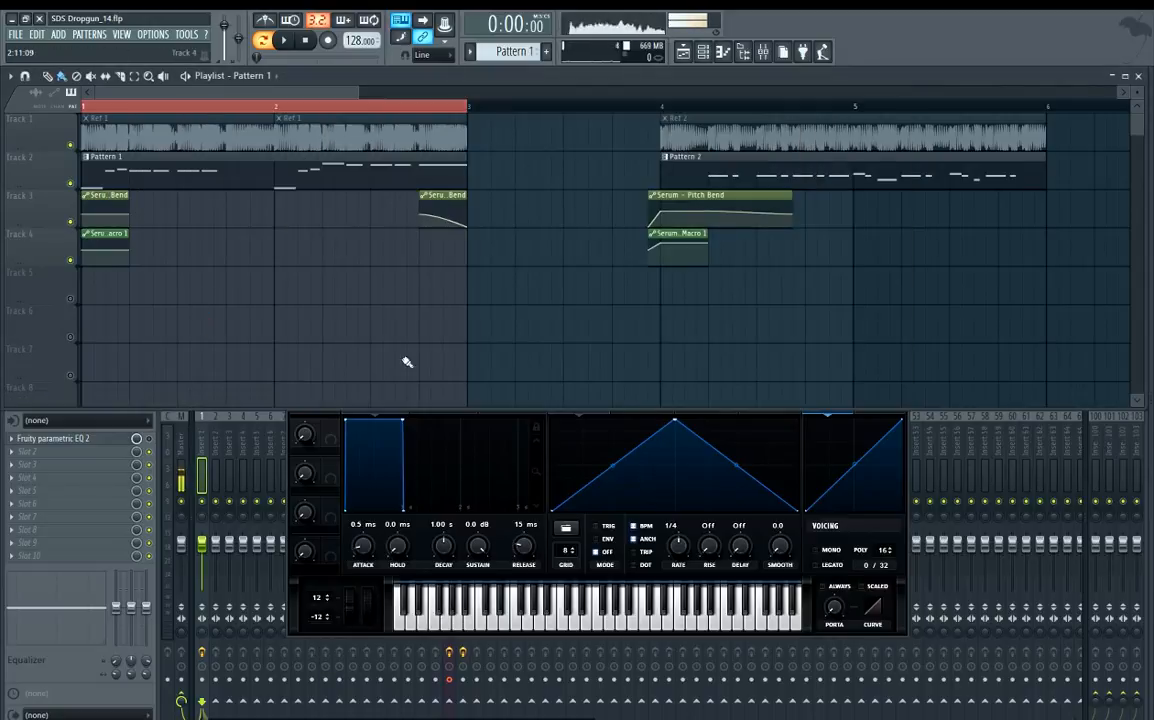
drag(352, 612, 343, 490)
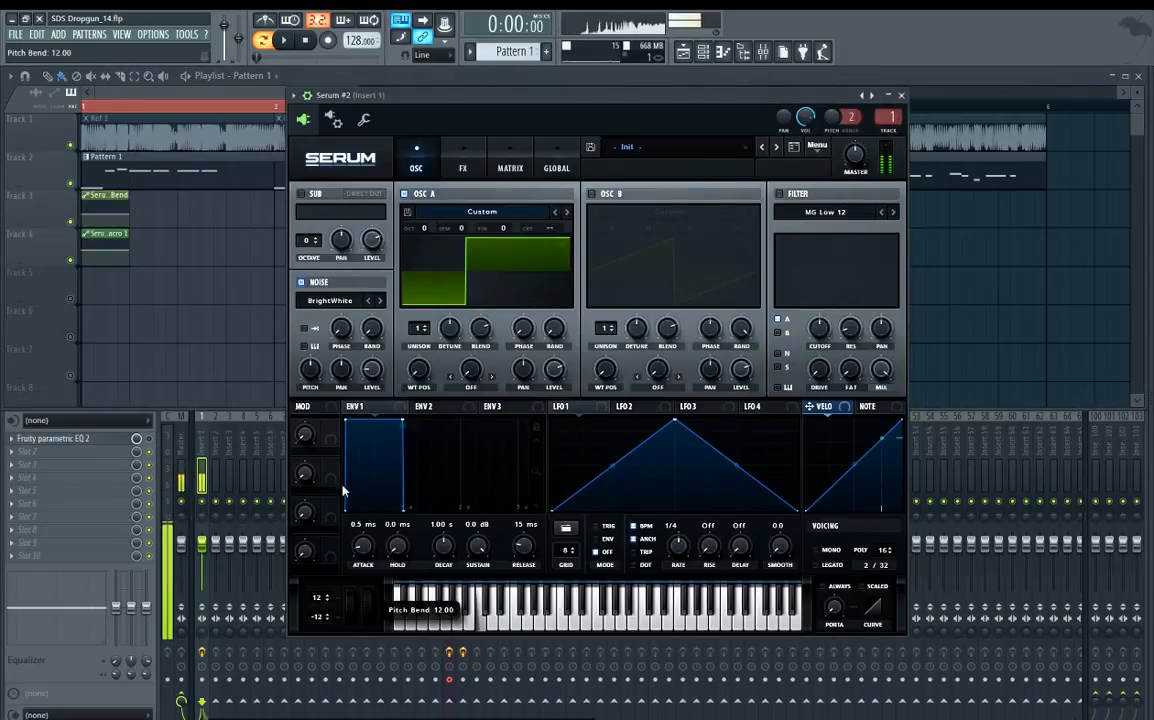
Switch the voicing to mono with legato, set the portamento time to 145 ms, and audition the glide.
drag(634, 96, 606, 92)
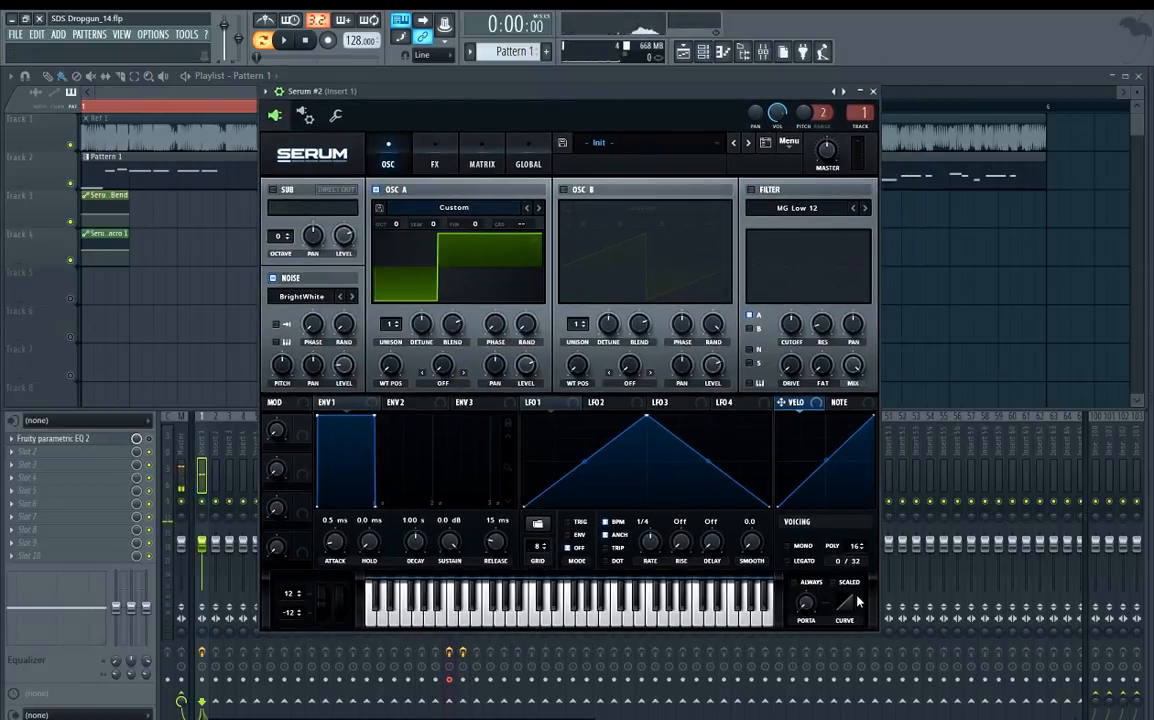
click(800, 549)
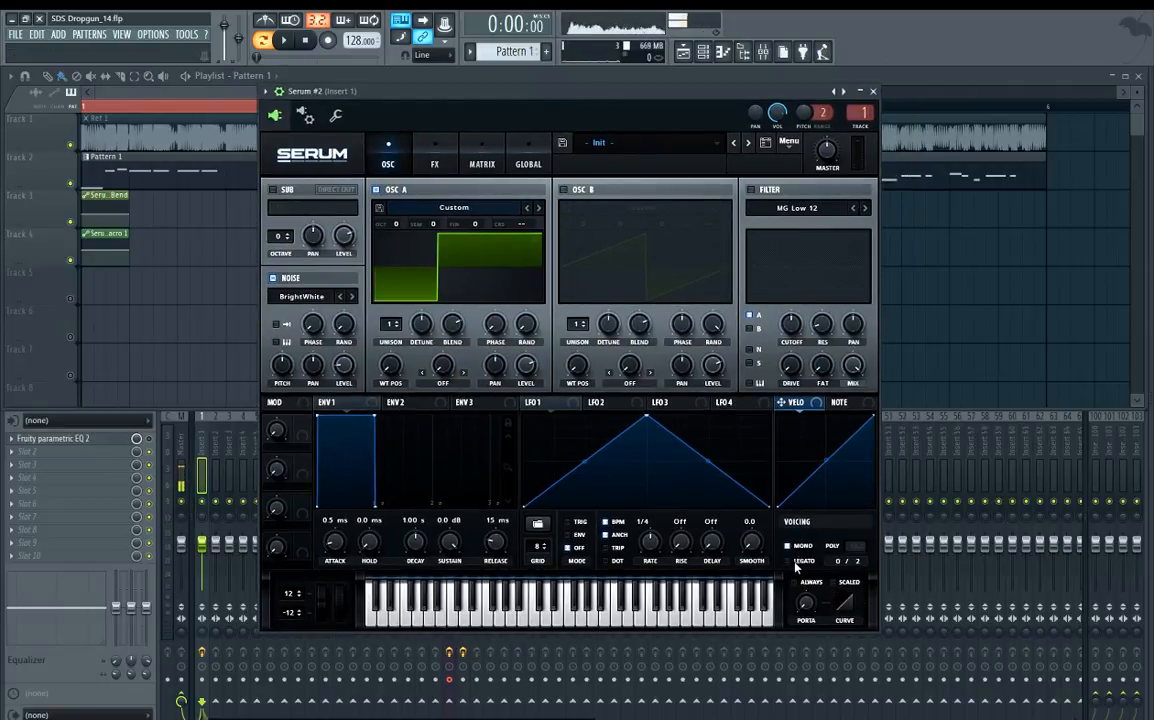
click(796, 563)
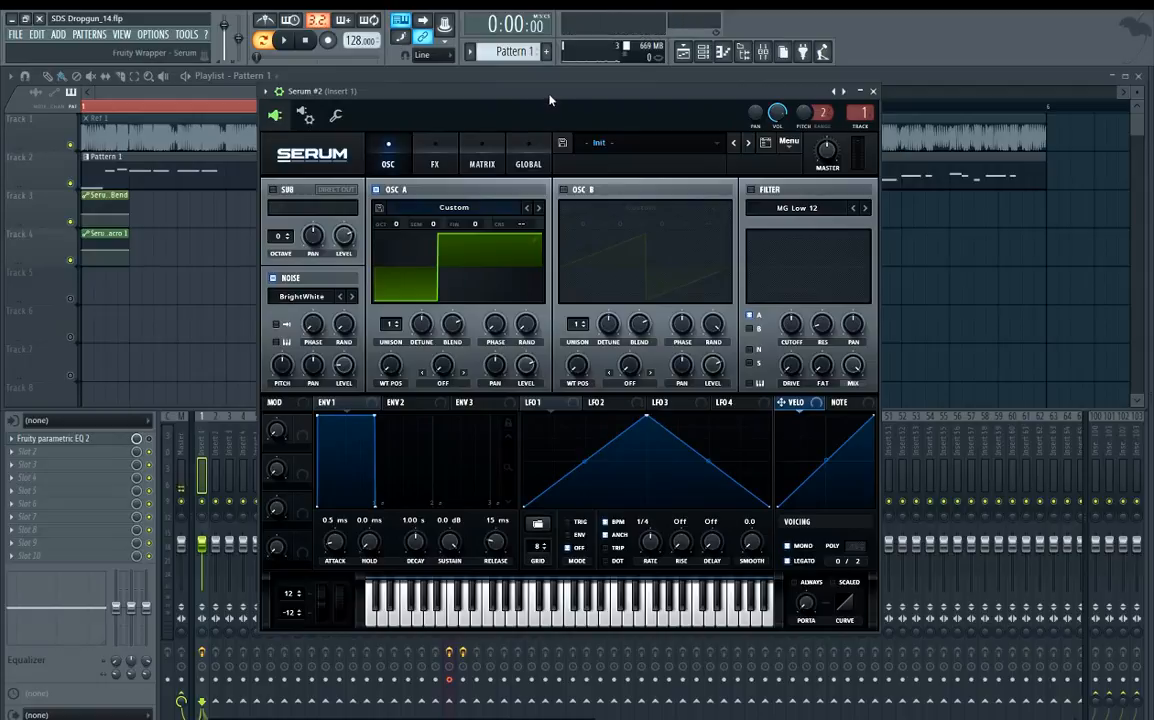
drag(549, 95, 543, 97)
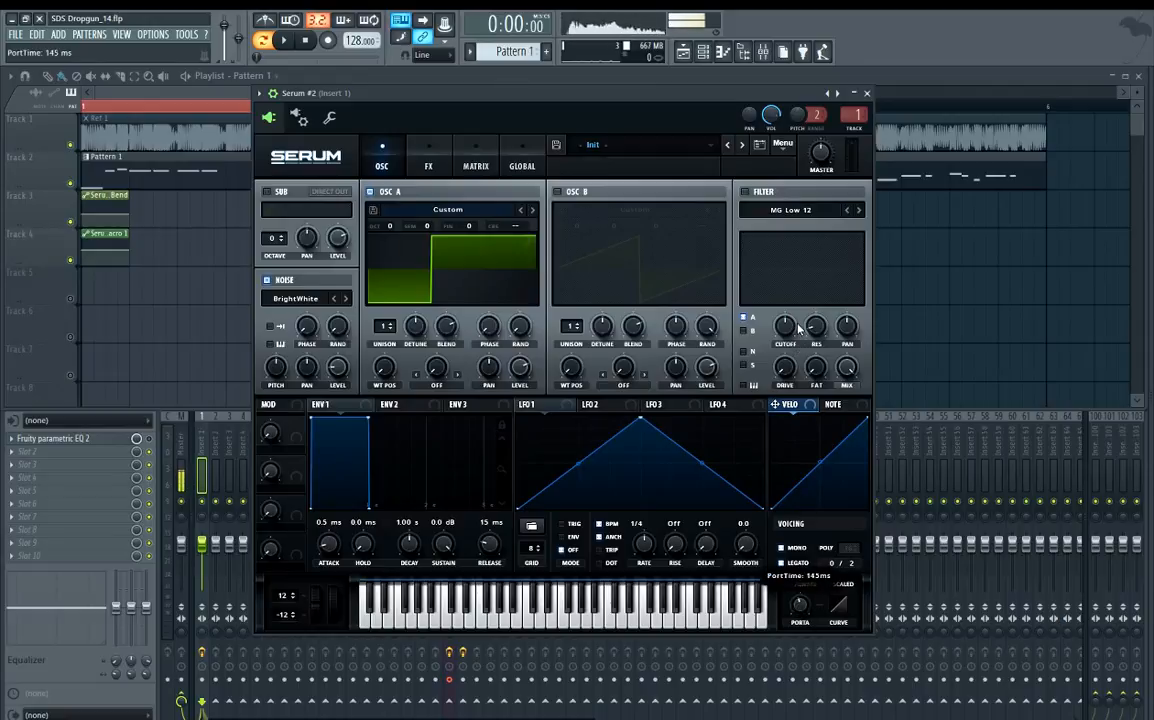
key(z)
key(q)
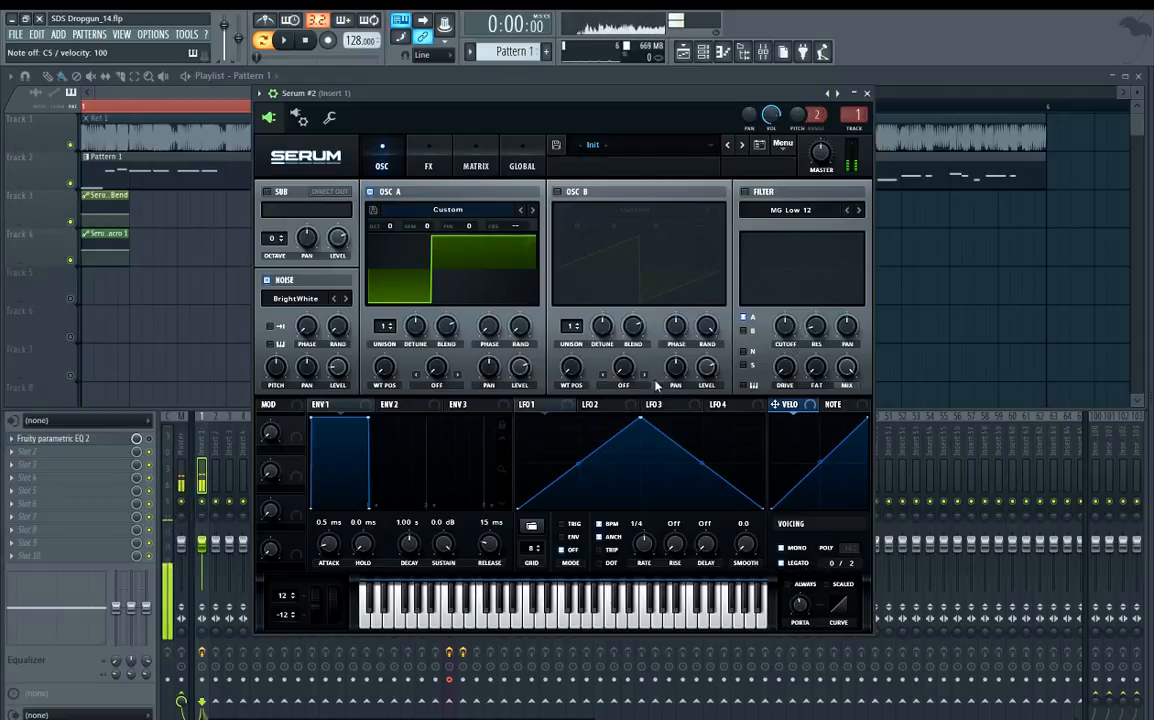
key(v)
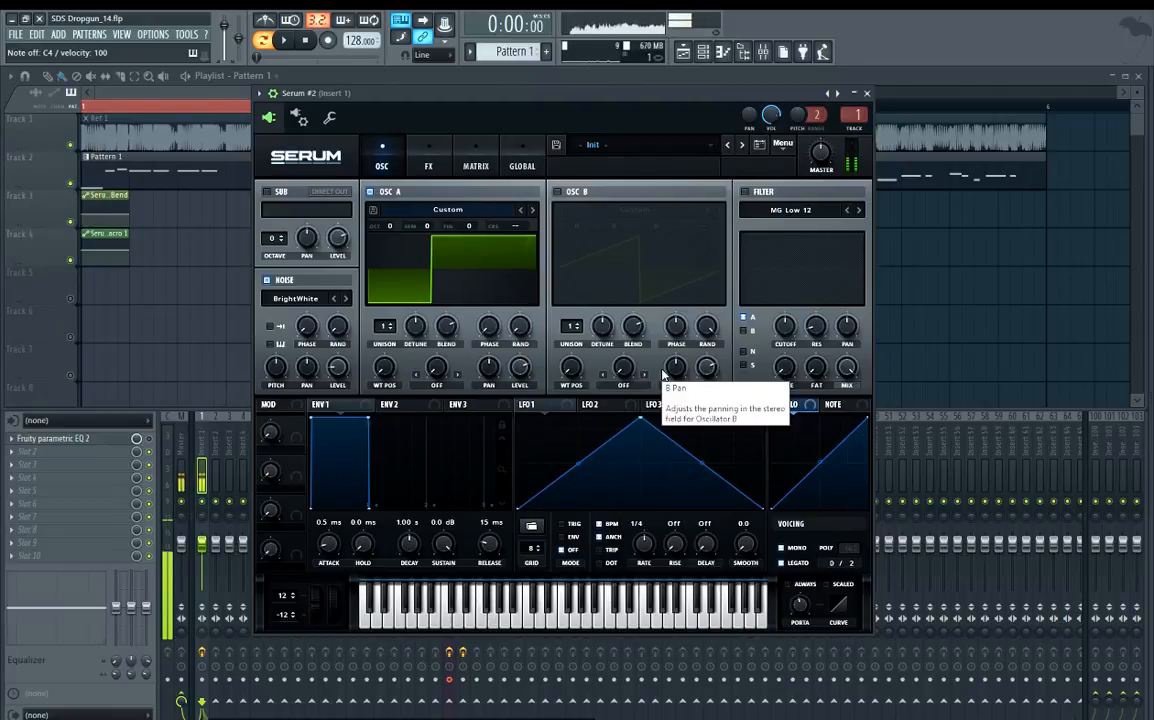
drag(690, 93, 679, 101)
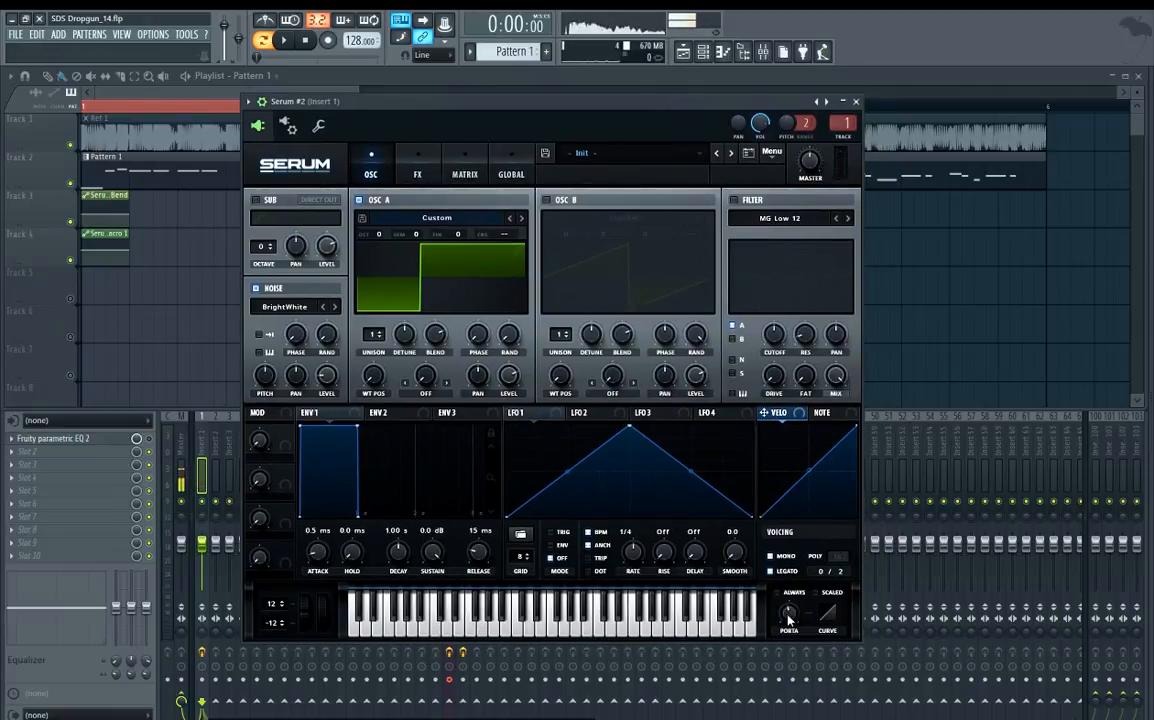
Audition the mono portamento glide by playing low and high notes on Serum #2.
drag(789, 616, 791, 619)
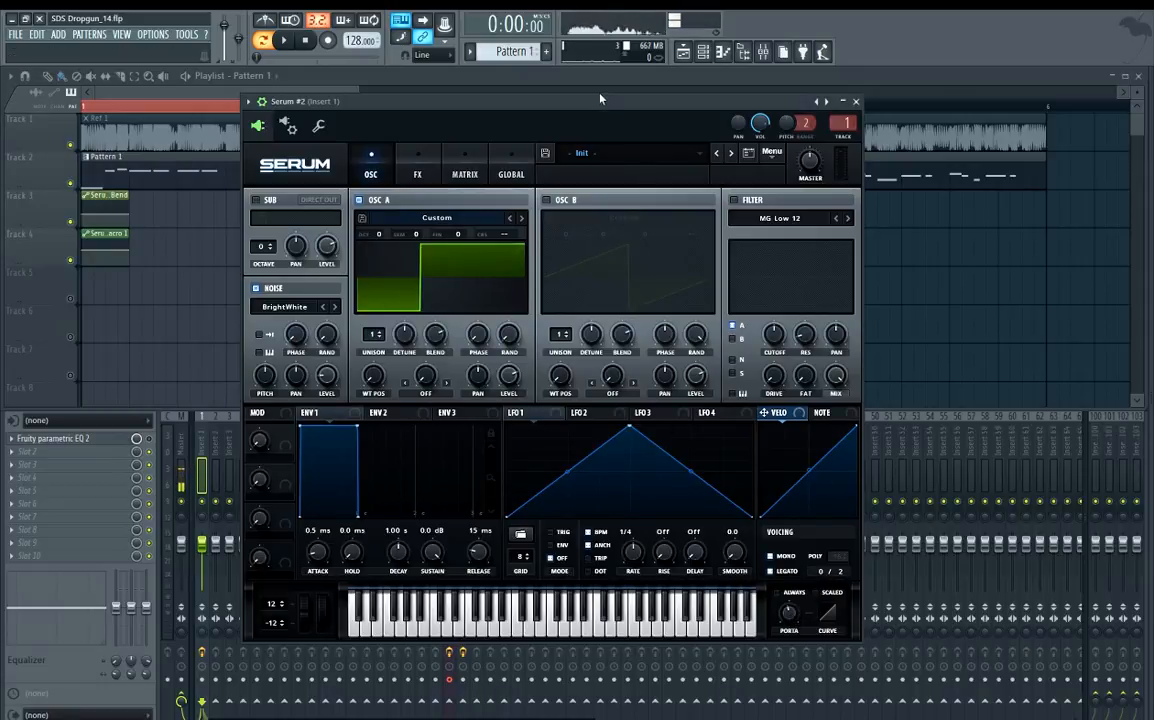
key(z)
key(b)
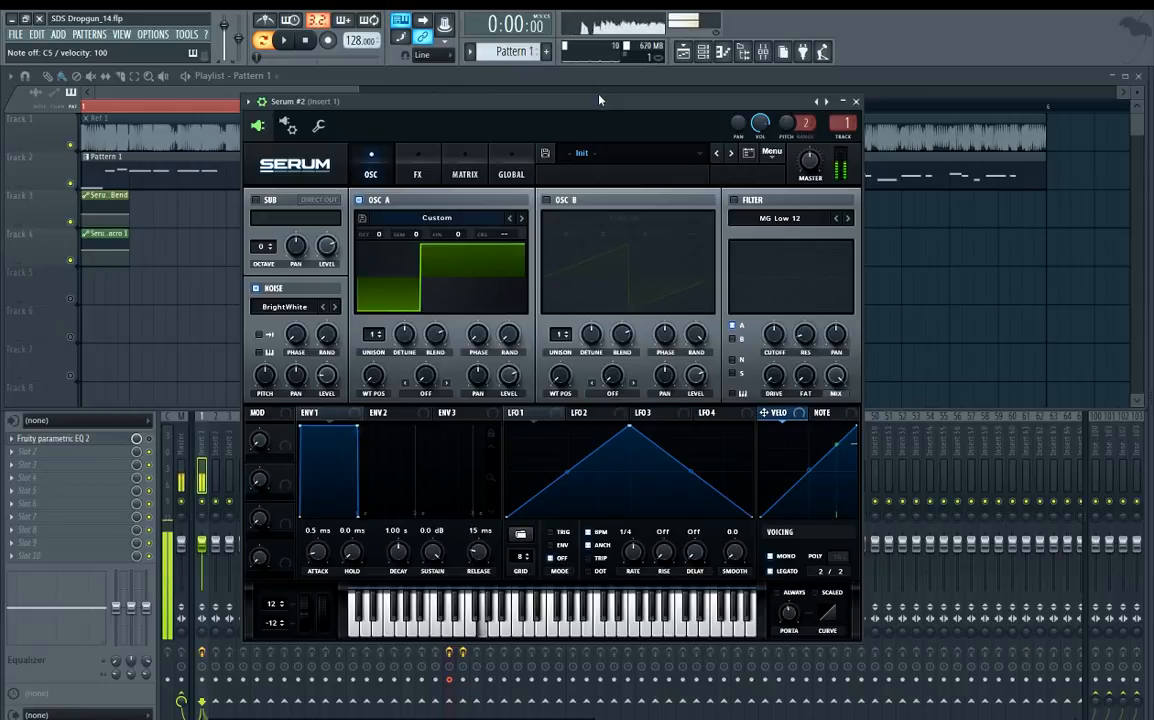
key(z)
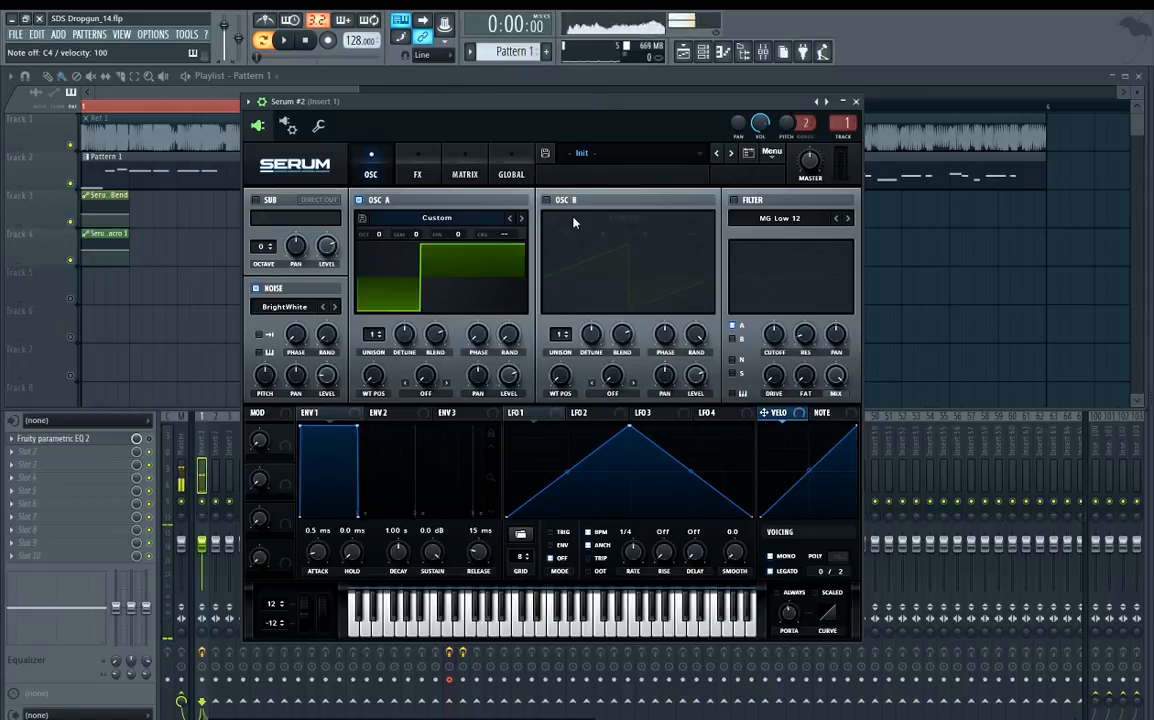
Show the channel rack and bring Serum #2's window back up, shifted slightly aside from it.
key(F6)
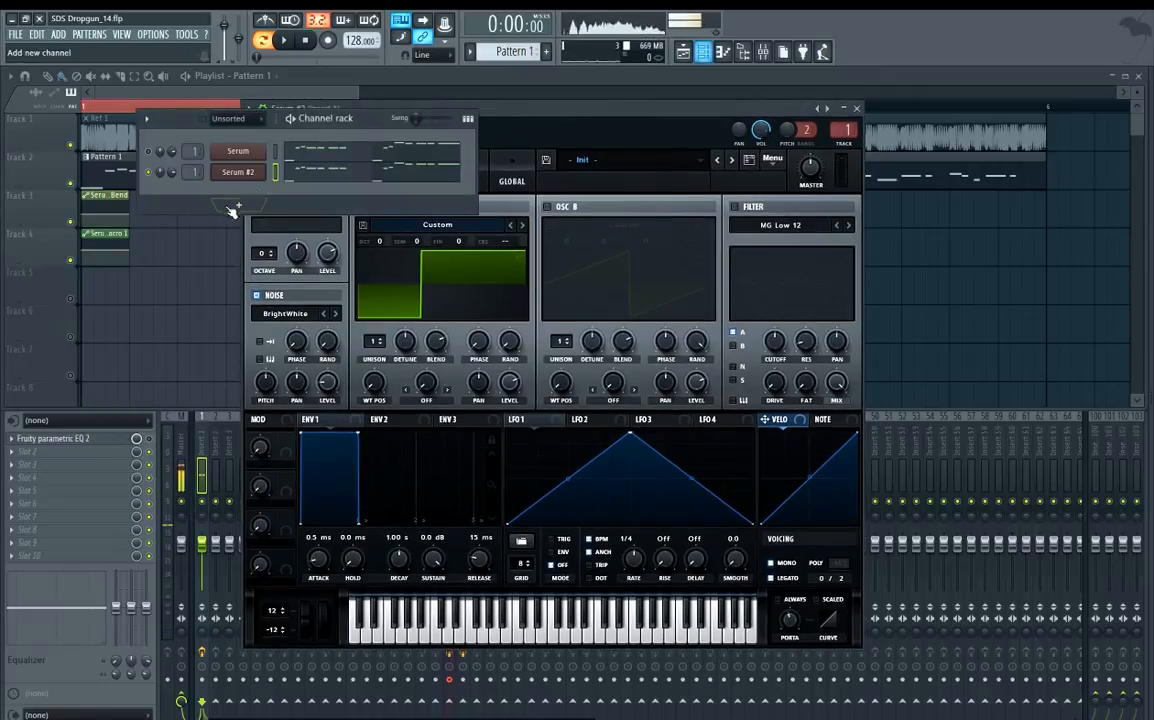
click(242, 154)
click(243, 153)
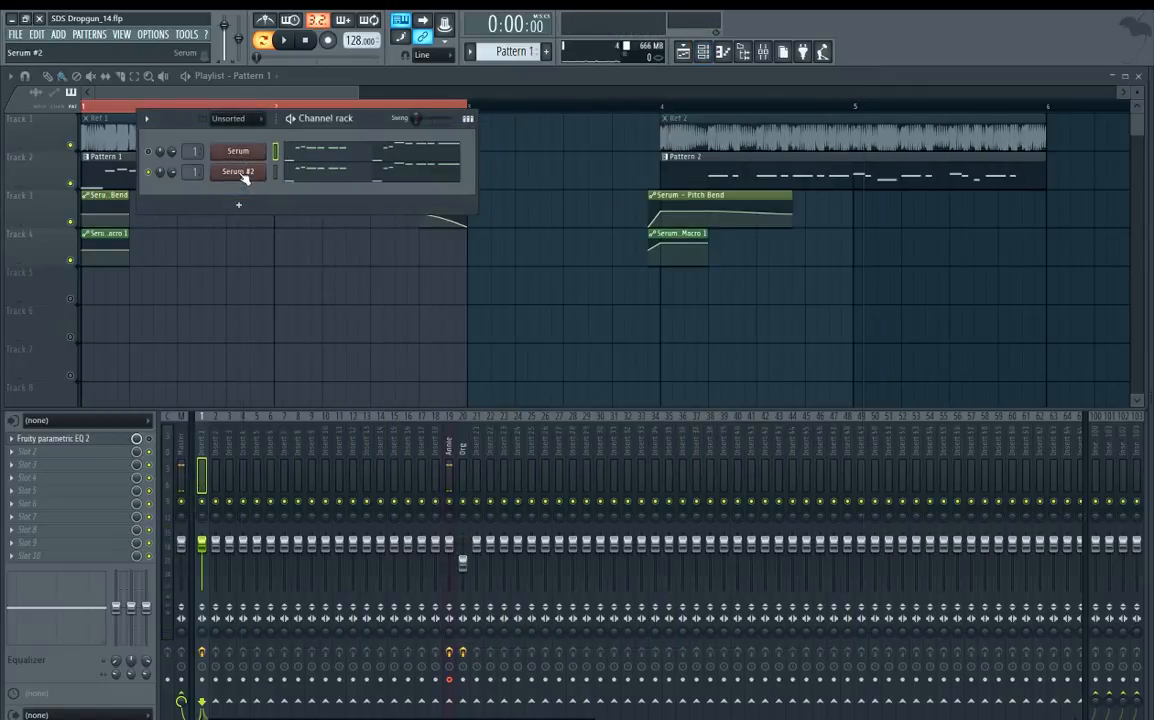
click(245, 175)
drag(378, 105, 398, 113)
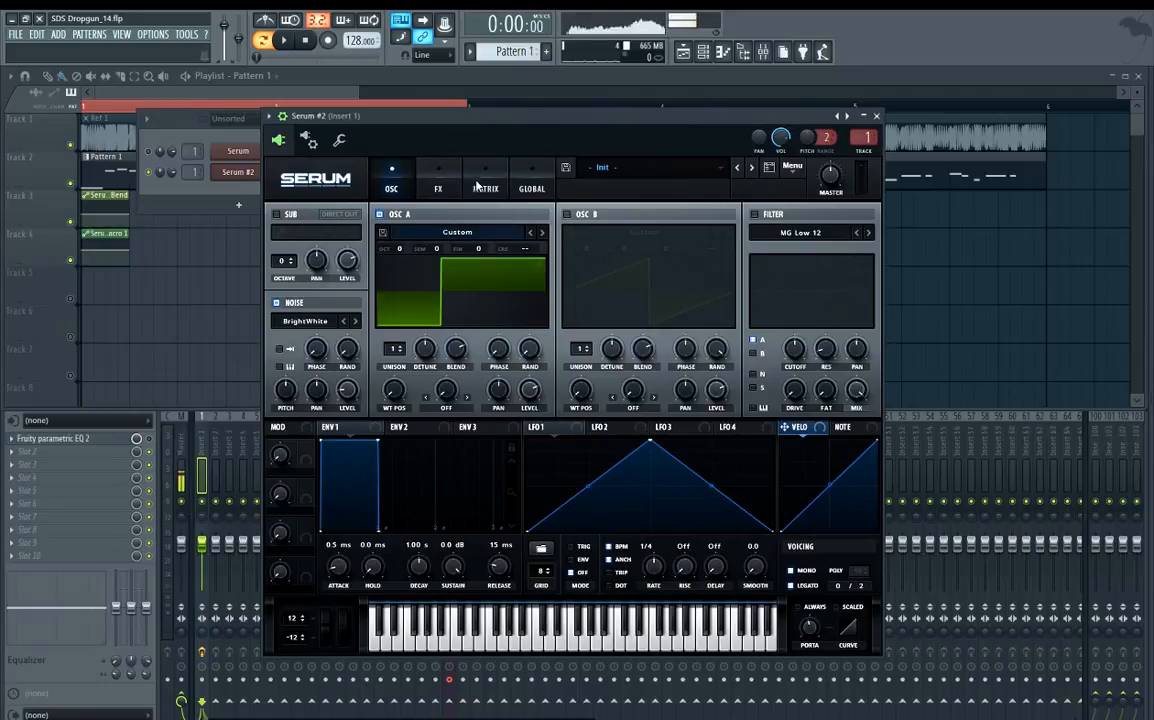
In the modulation matrix, route Mod Wheel to the phaser frequency (Phs_Frq) in the first slot.
click(479, 182)
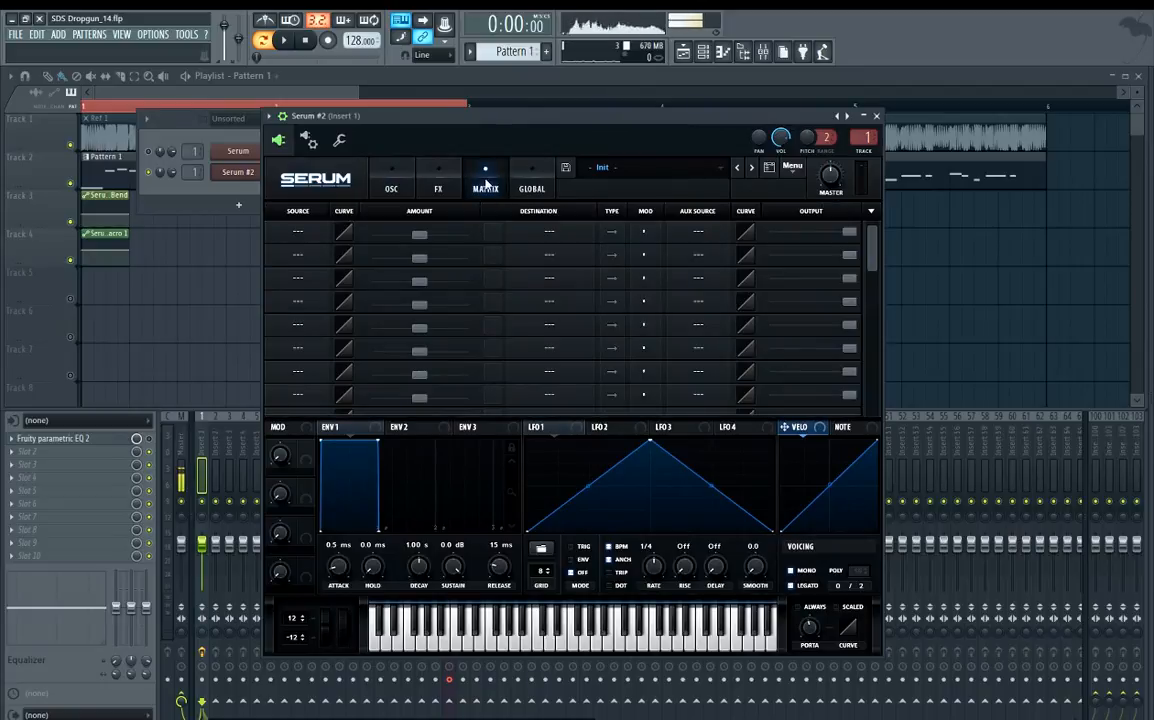
click(302, 233)
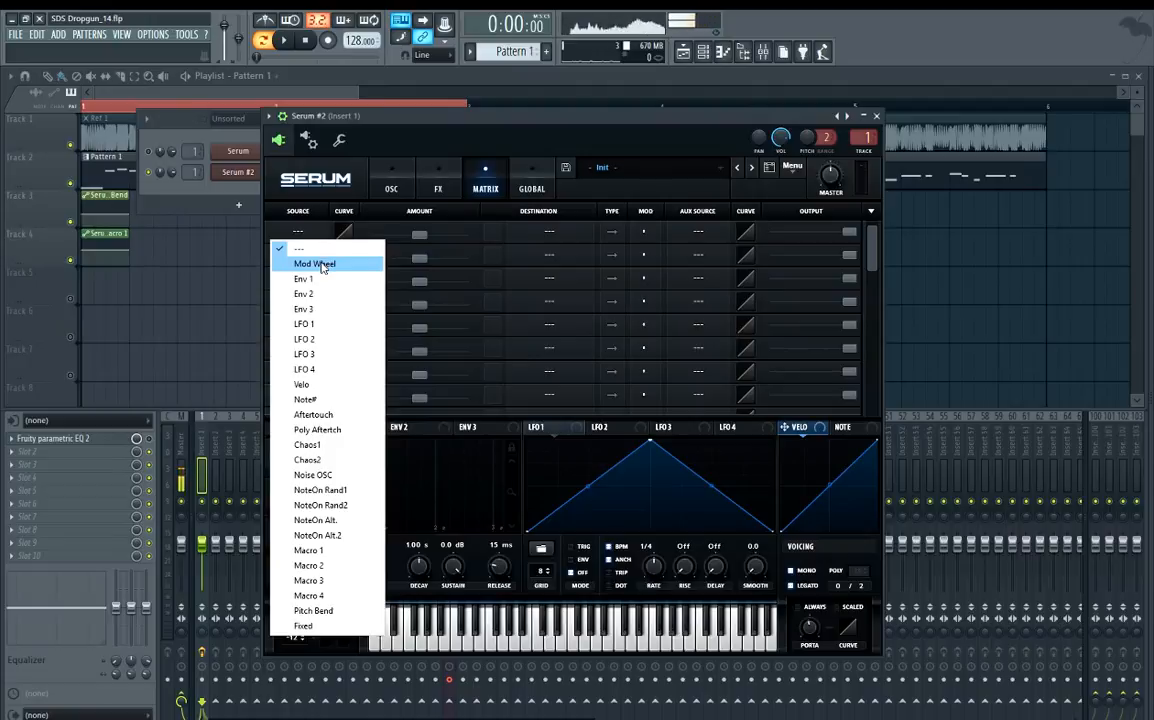
click(322, 265)
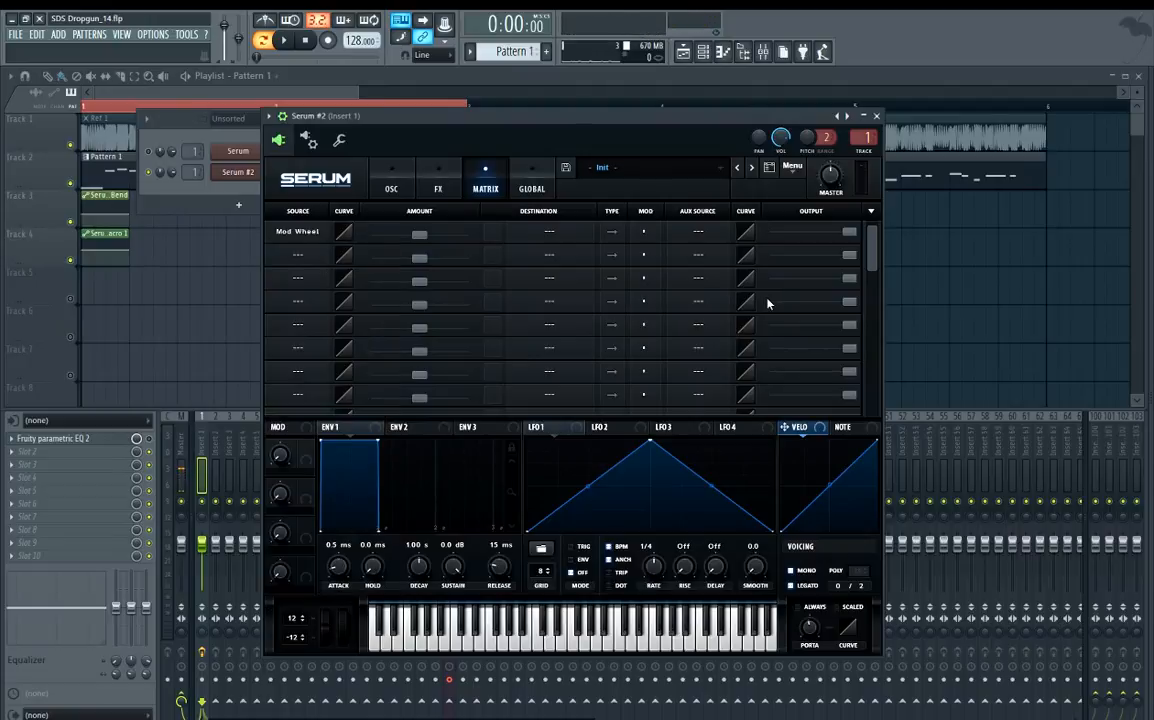
click(544, 234)
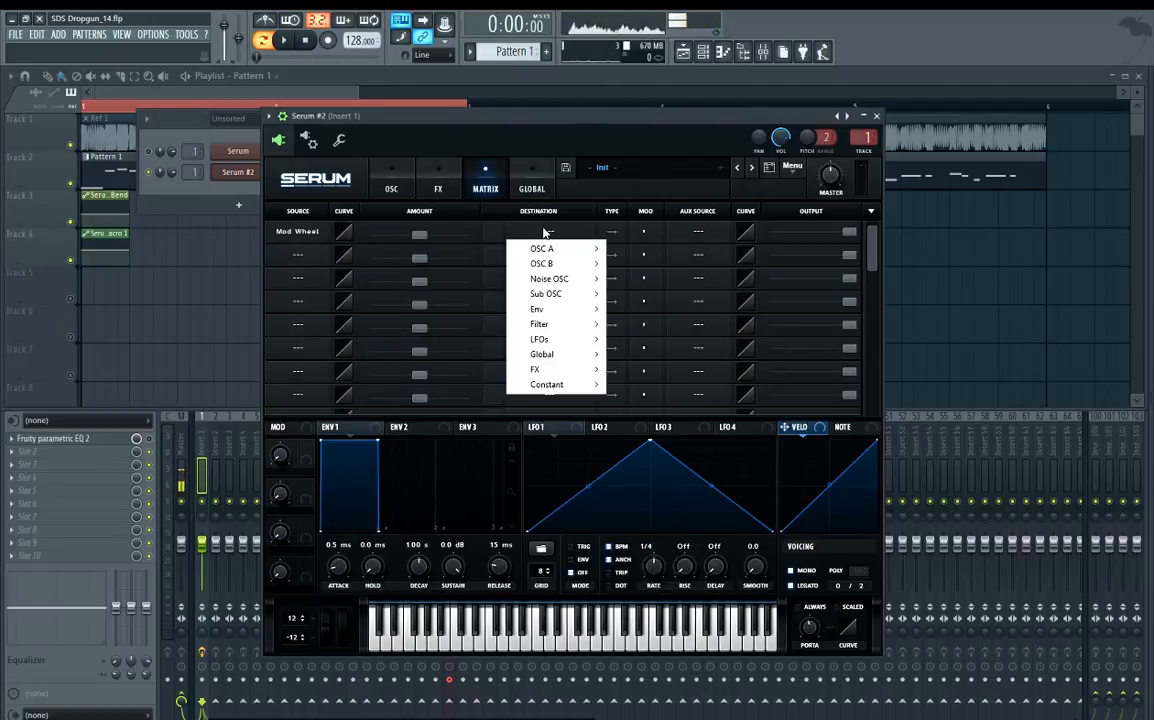
mouse_move(587, 372)
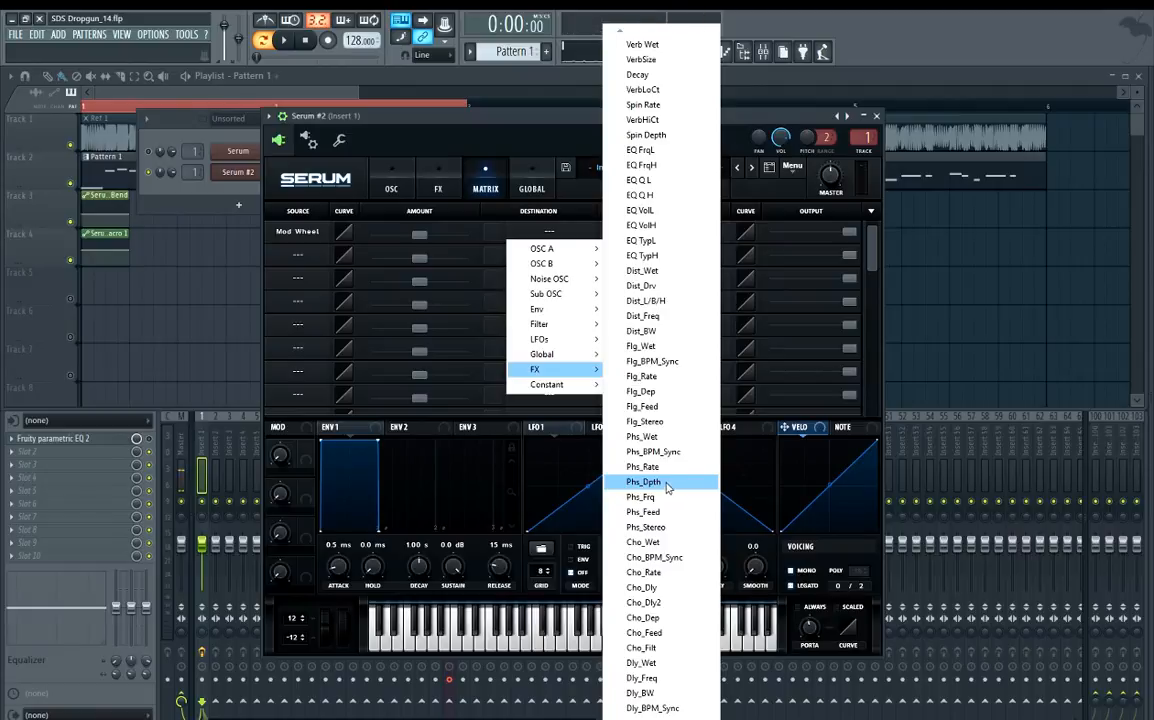
click(436, 189)
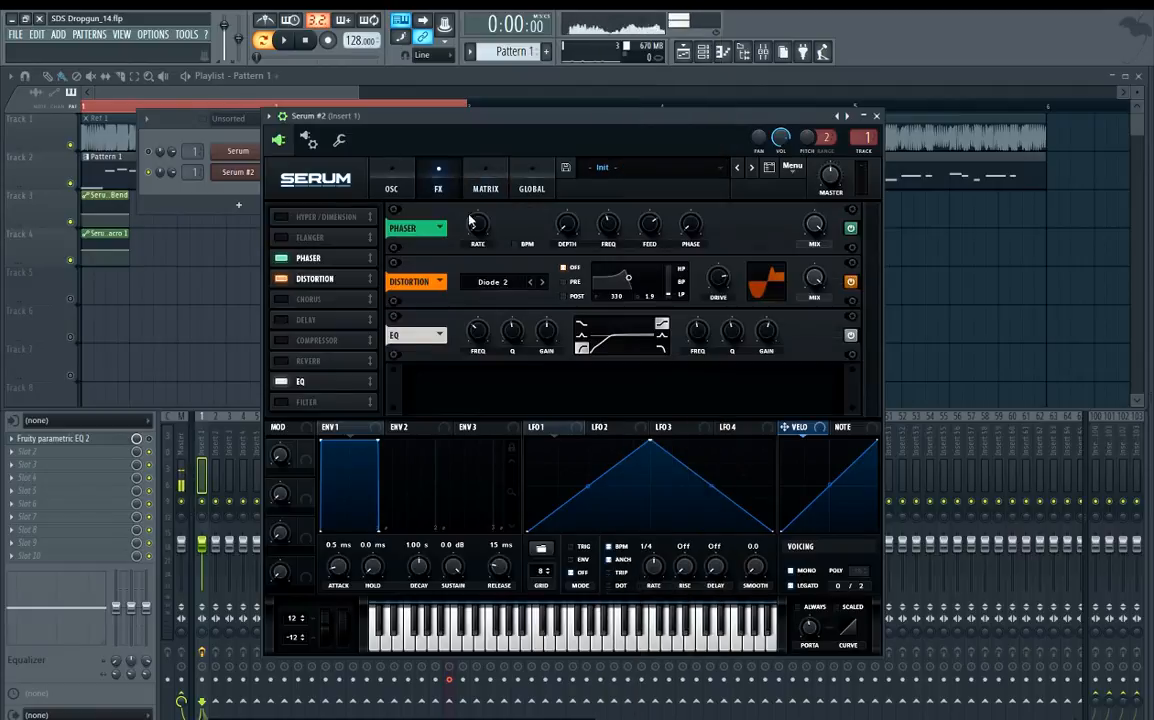
click(485, 189)
click(508, 232)
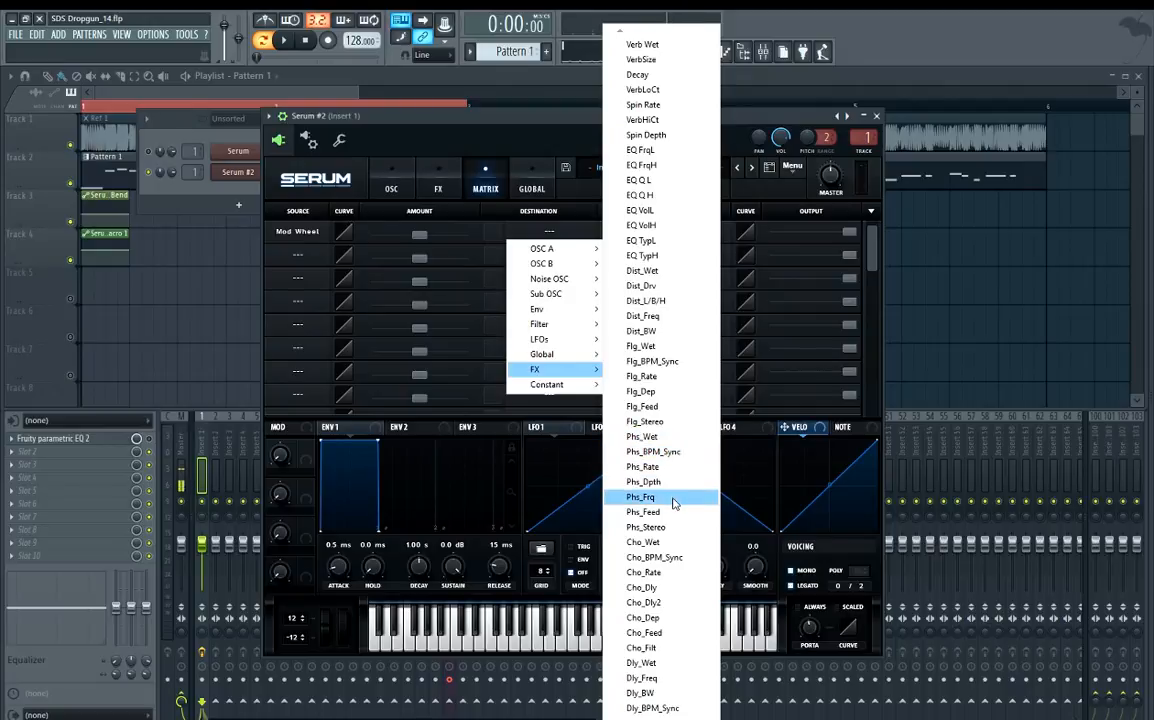
click(668, 497)
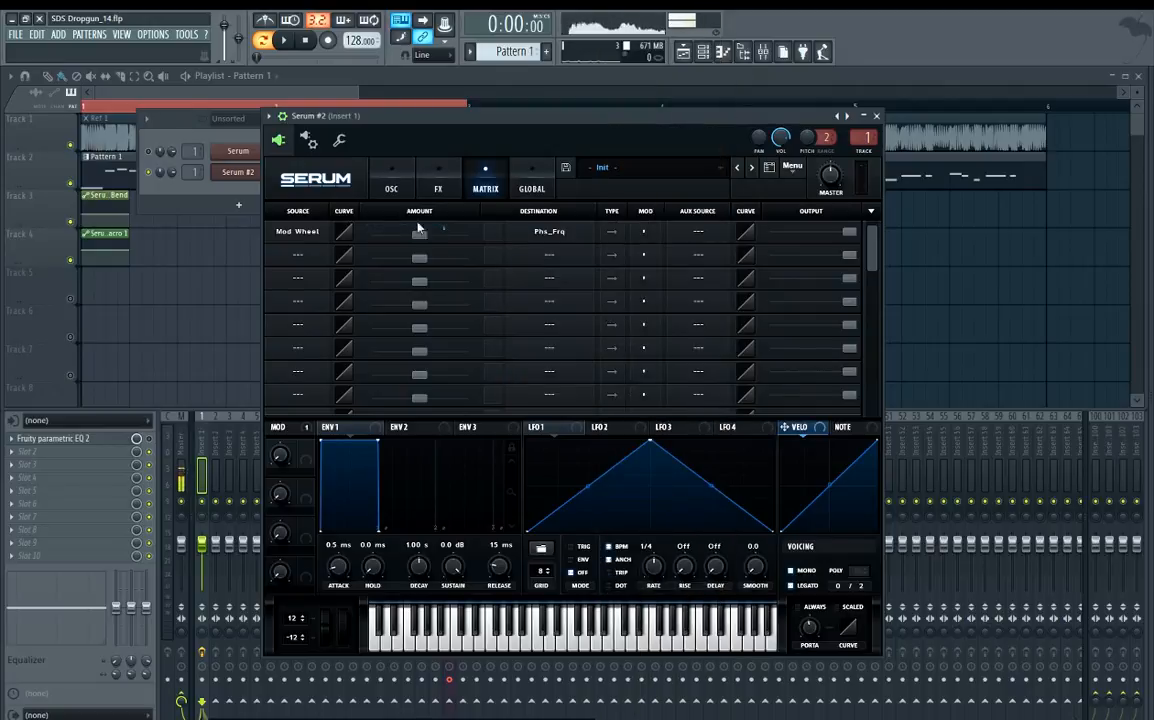
Play test notes and try out the Macro 1 knob and the mod wheel, returning both to zero.
key(v)
key(z)
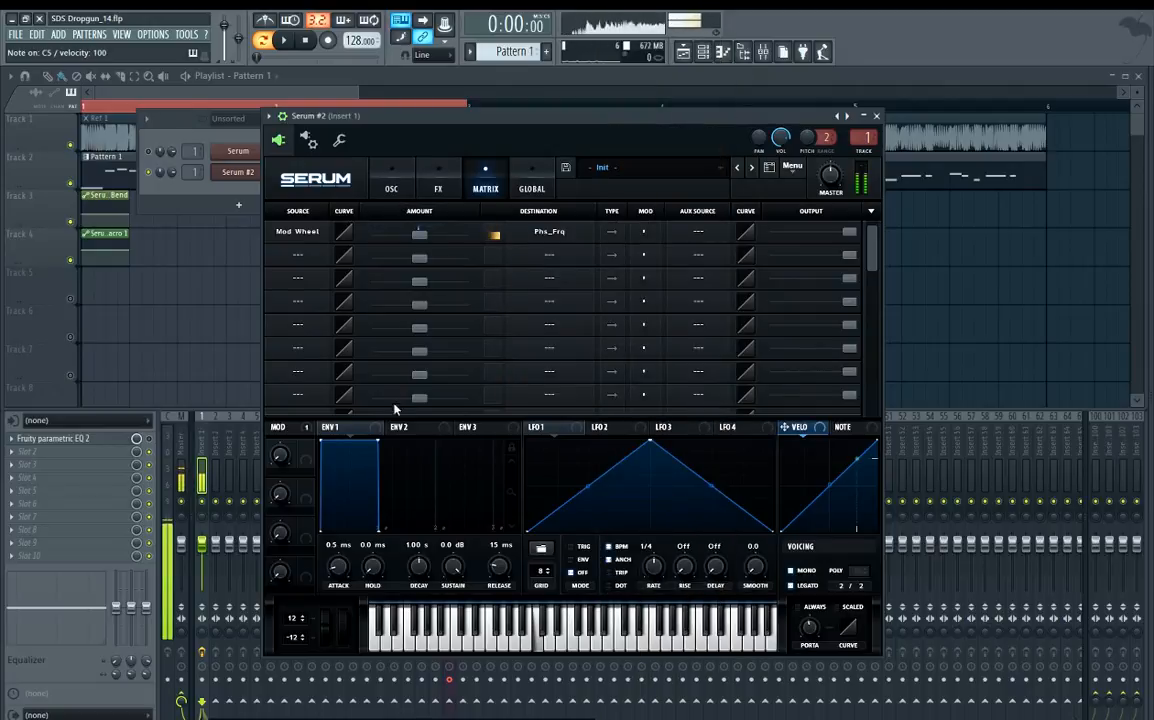
click(285, 456)
drag(307, 441, 296, 346)
drag(283, 541, 411, 531)
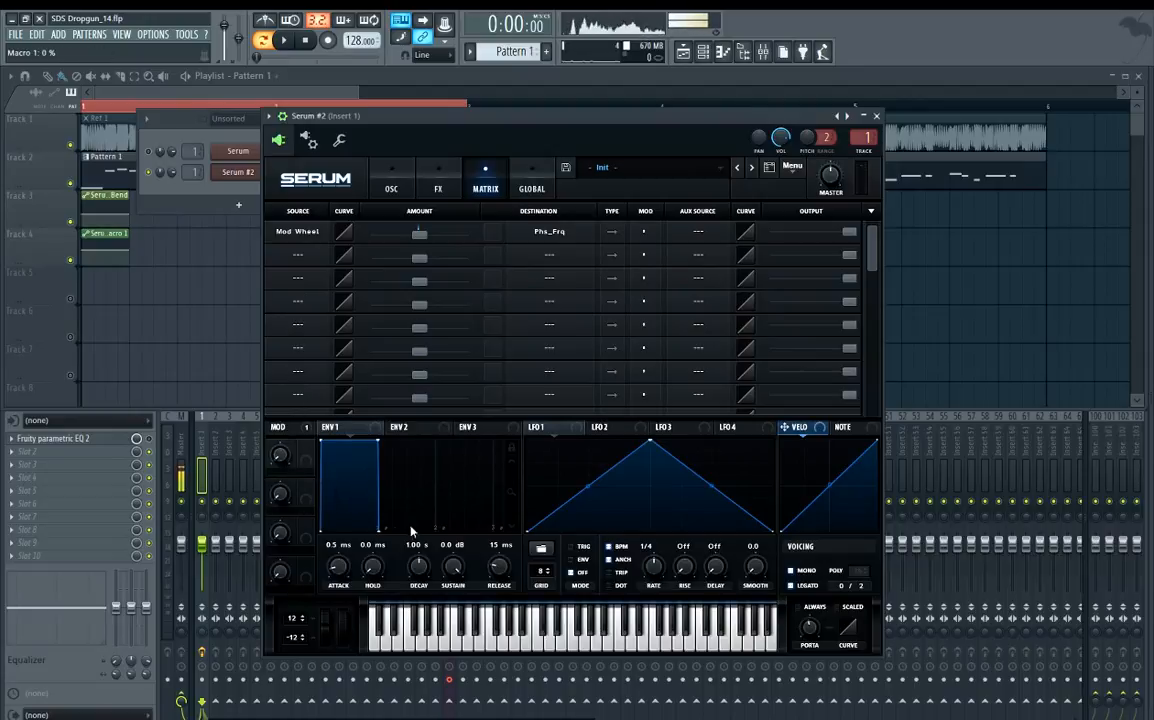
drag(335, 626, 349, 606)
drag(372, 445, 312, 532)
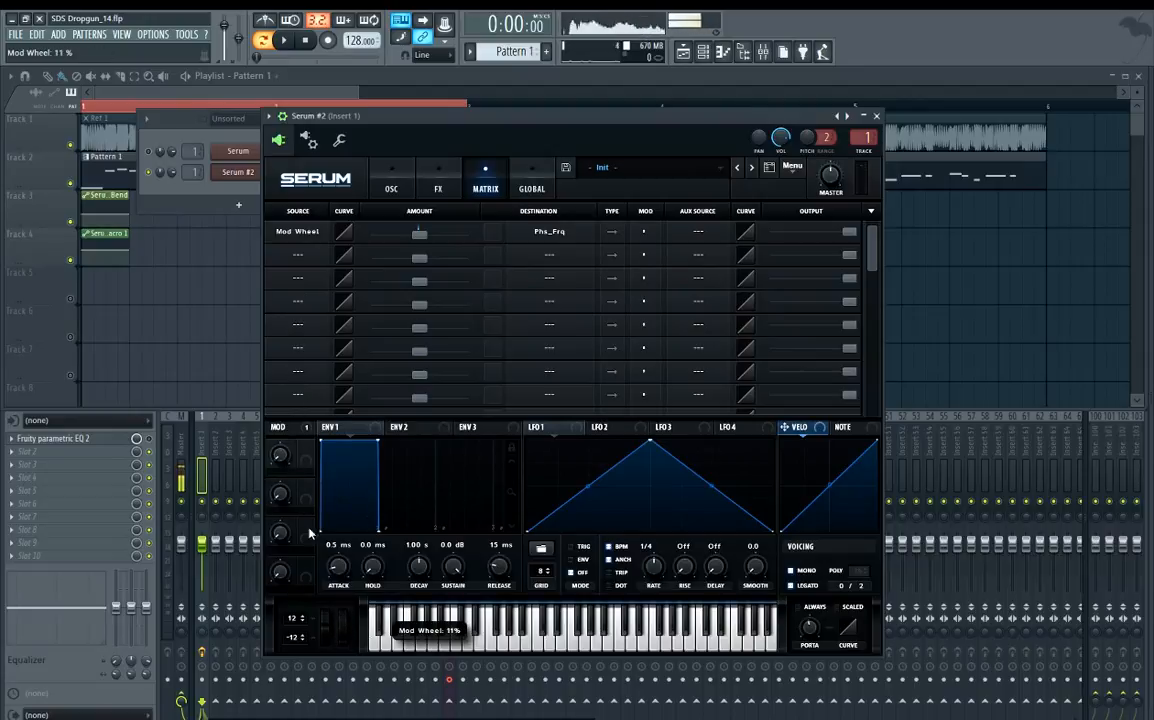
drag(345, 640, 352, 370)
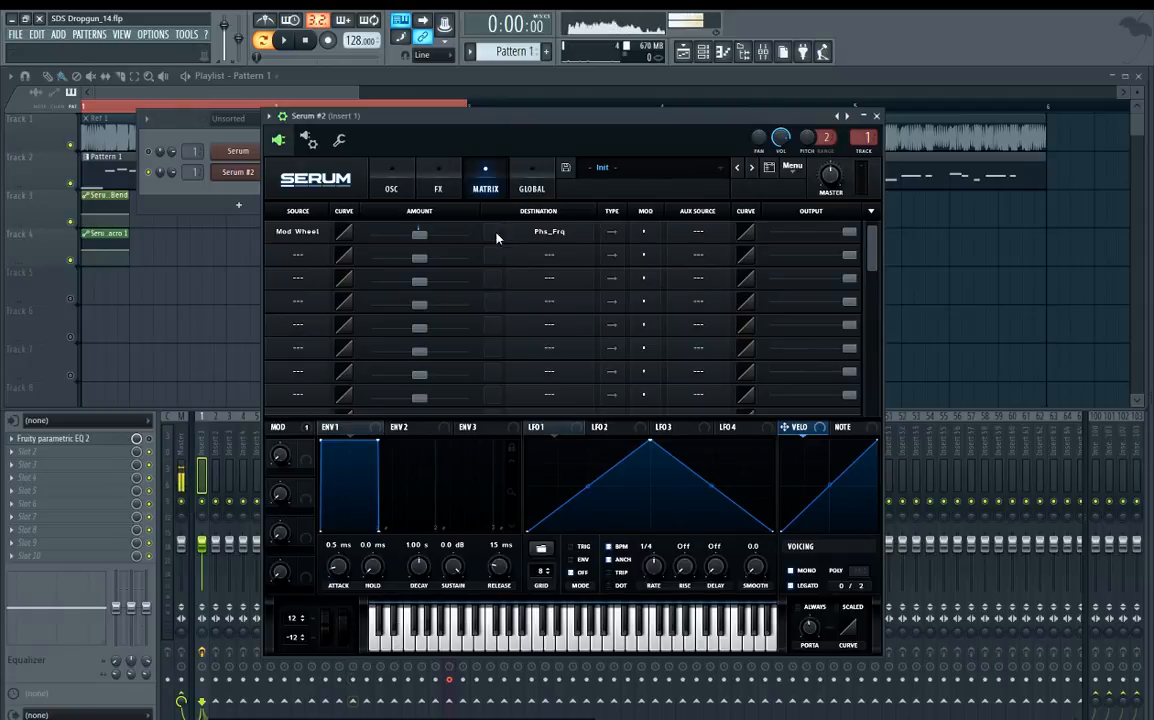
Check the phaser's frequency control, and set a small positive Mod Wheel to Phs_Frq amount while auditioning notes.
click(437, 160)
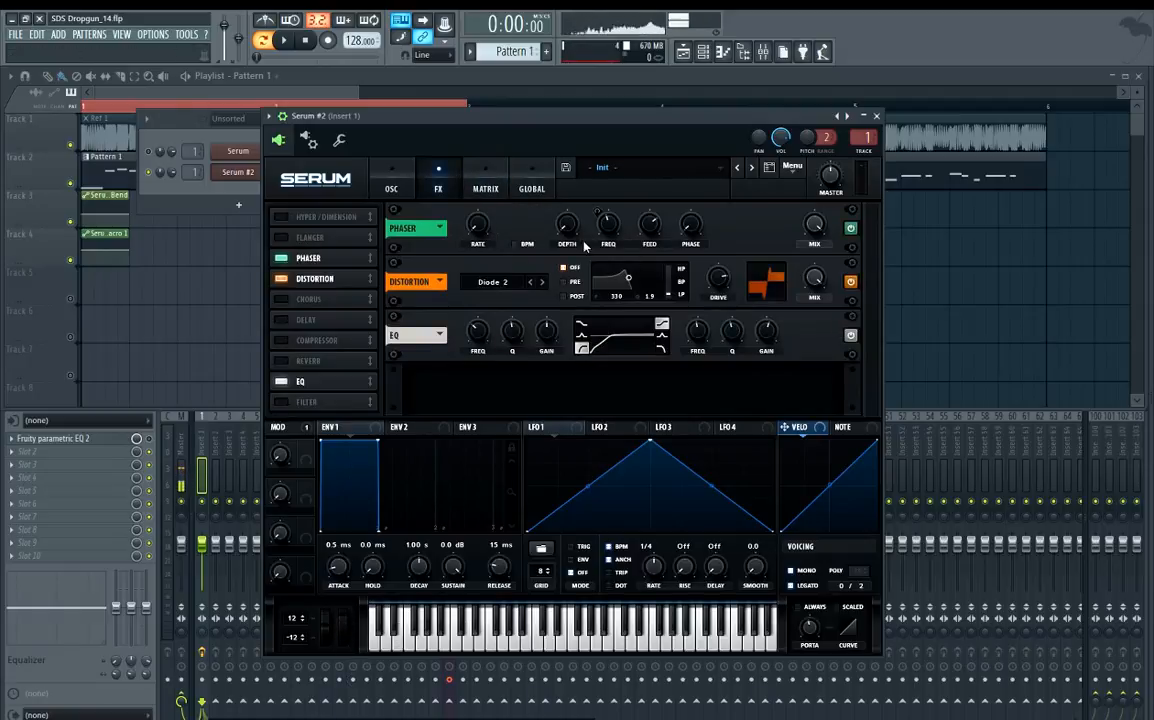
click(485, 185)
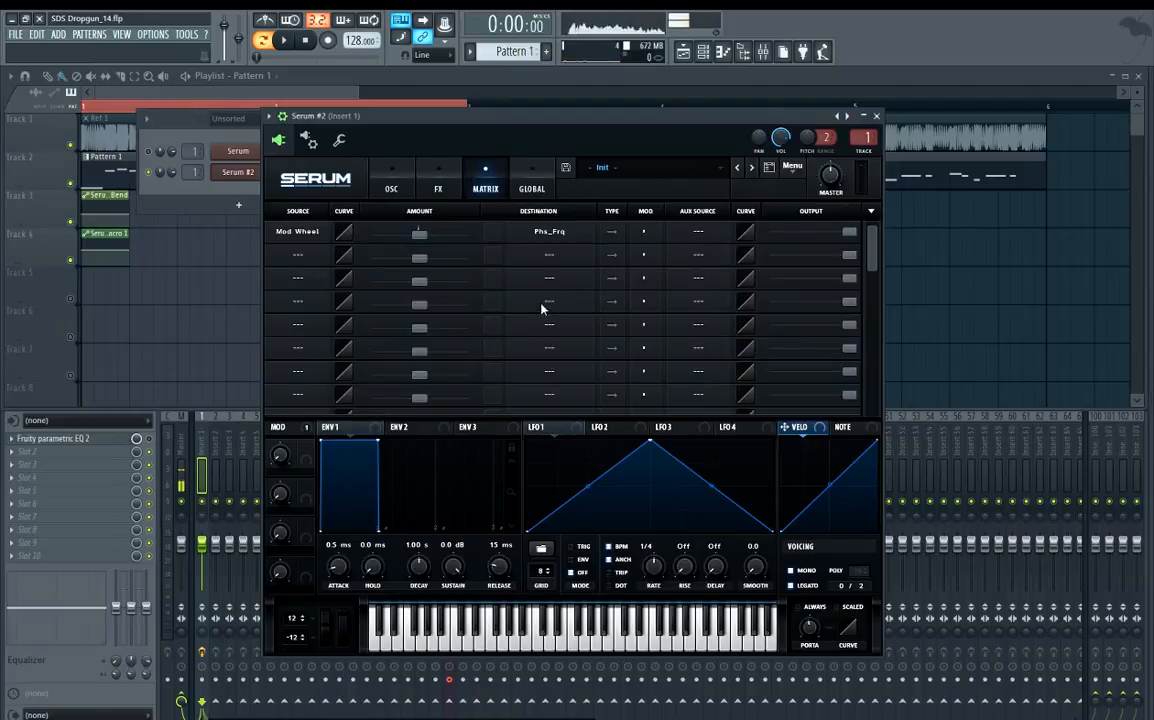
key(z)
key(z)
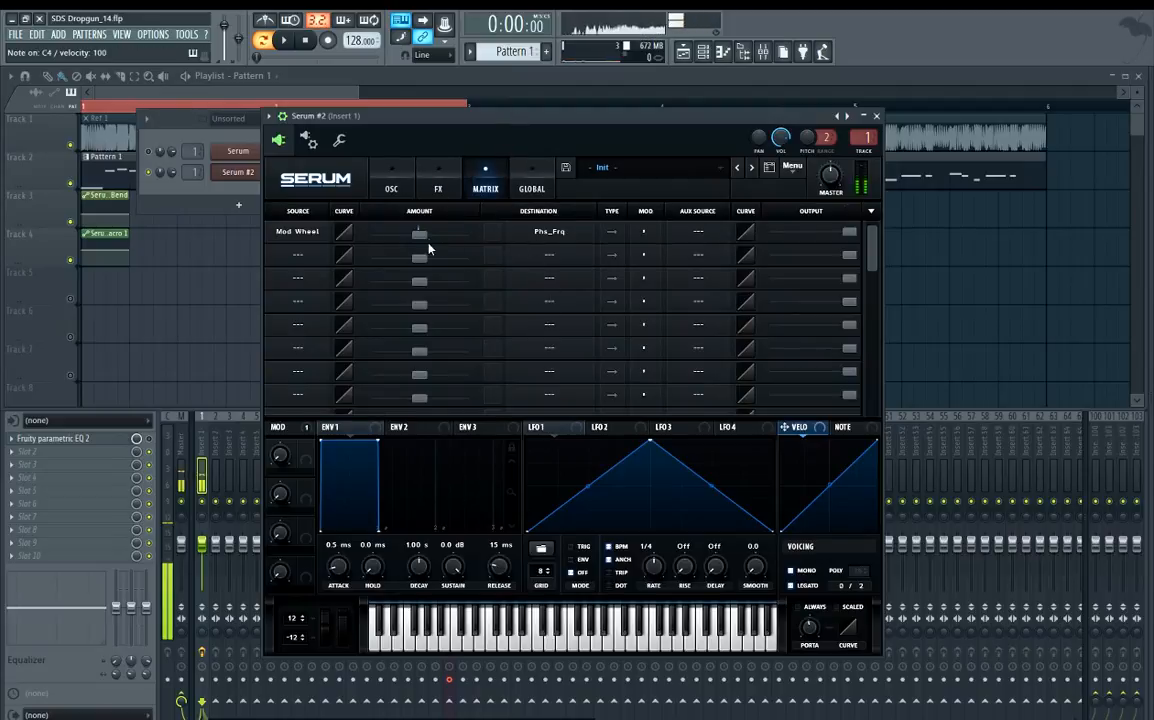
click(422, 233)
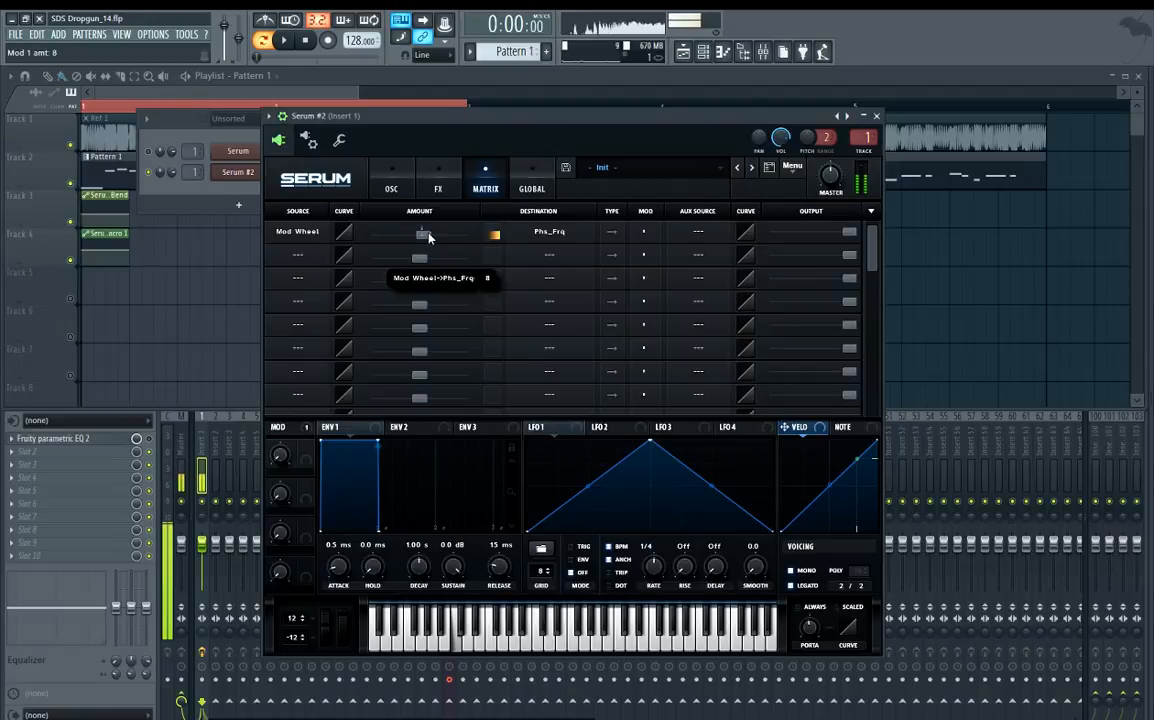
mouse_move(428, 236)
mouse_down()
mouse_move(447, 236)
mouse_move(438, 242)
mouse_up()
key(z)
key(z)
key(z)
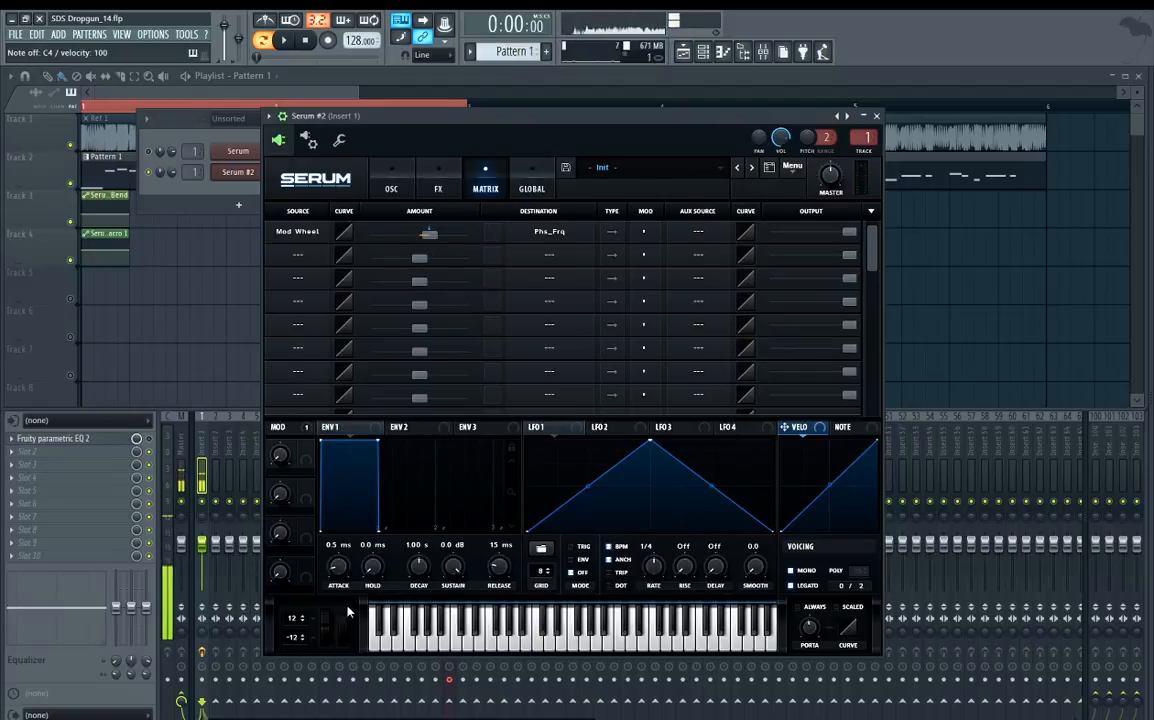
drag(431, 236, 432, 240)
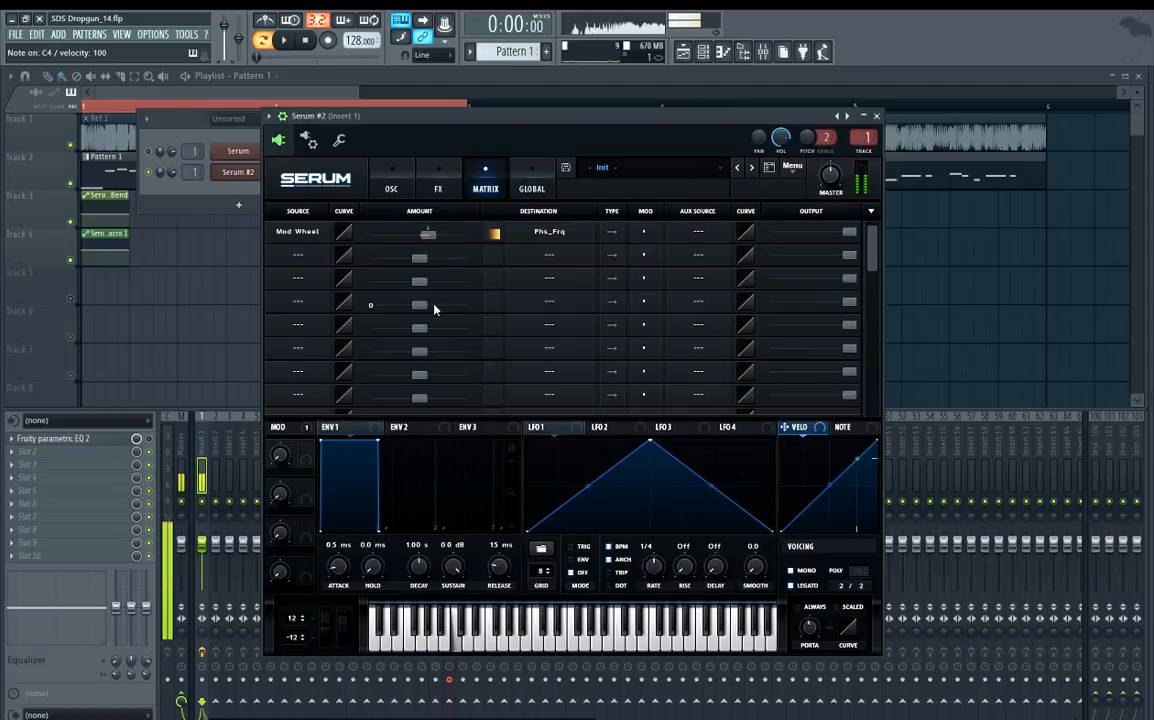
Sweep the mod wheel up to 100% and back to 0% during held notes and pattern playback to hear the phaser movement.
drag(347, 616, 347, 561)
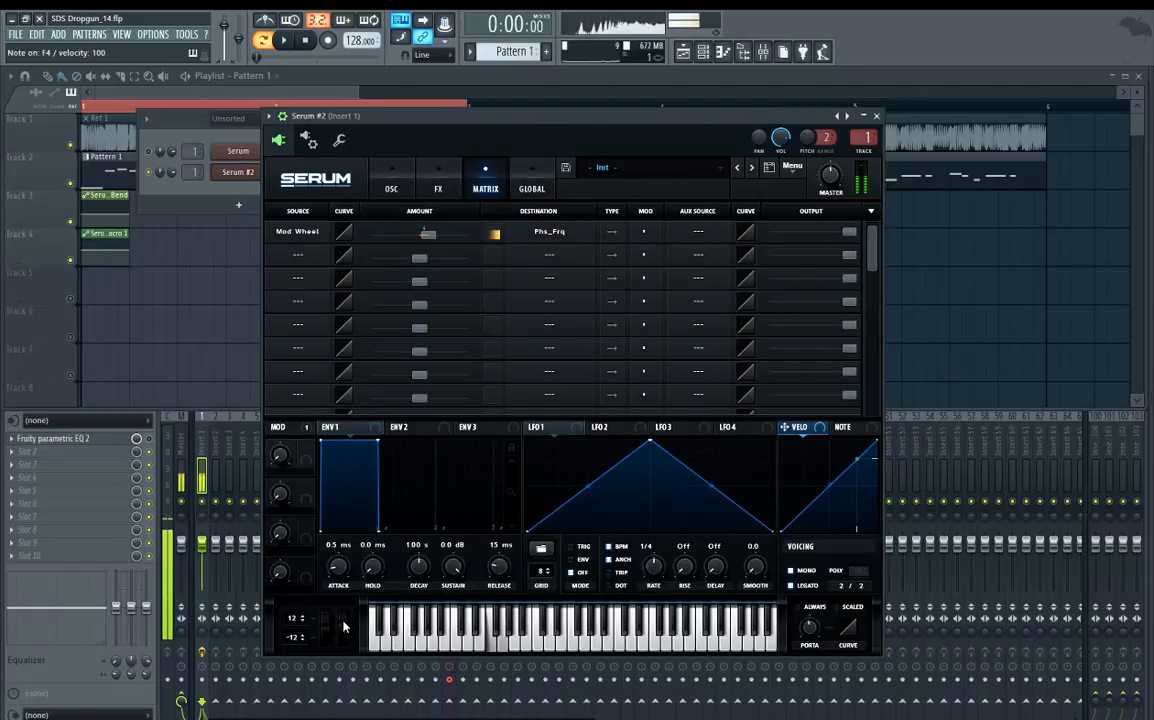
drag(345, 621, 345, 560)
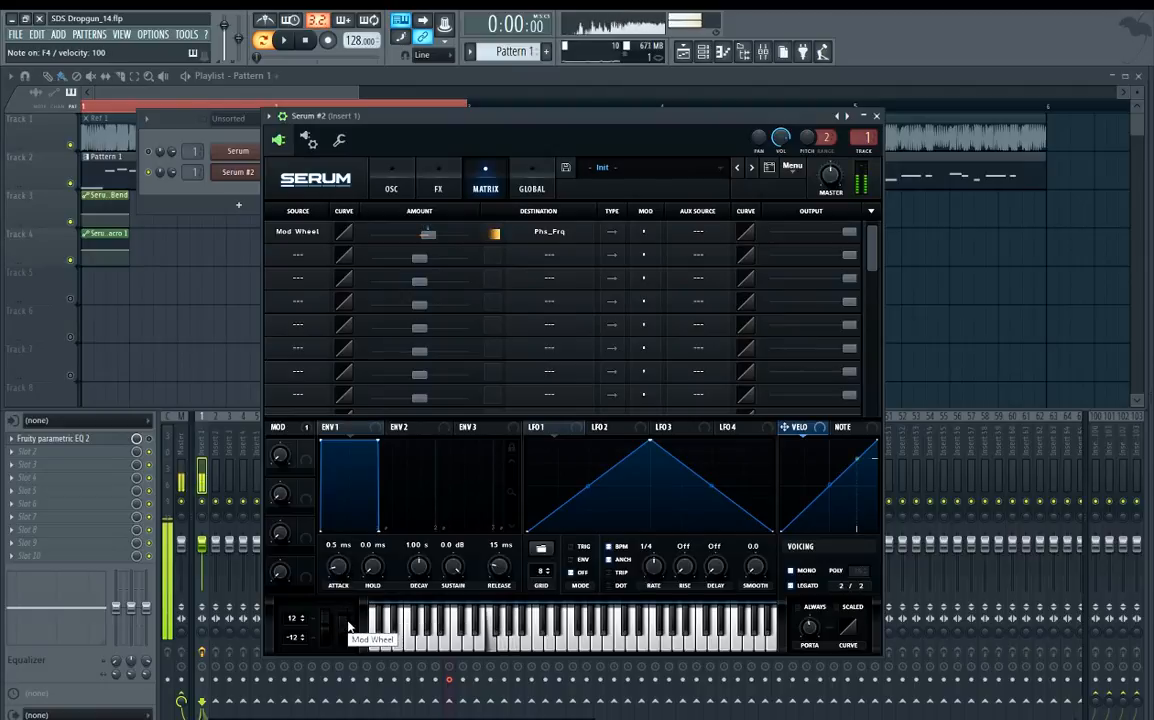
key(space)
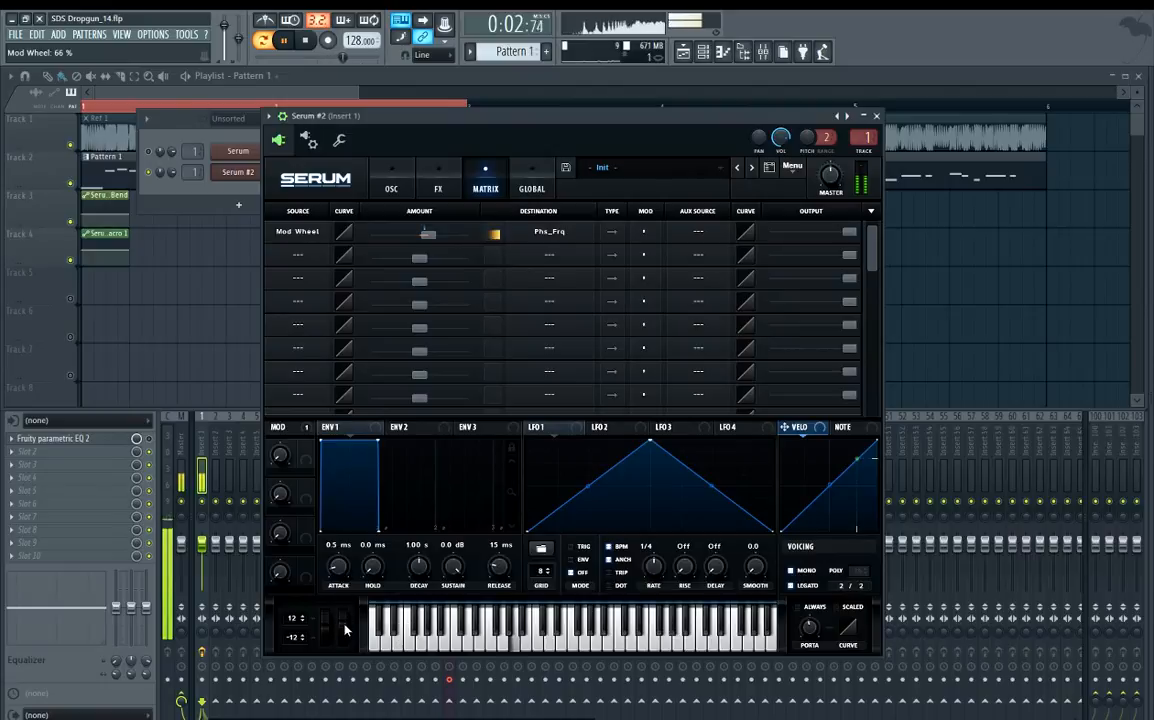
drag(345, 629, 345, 546)
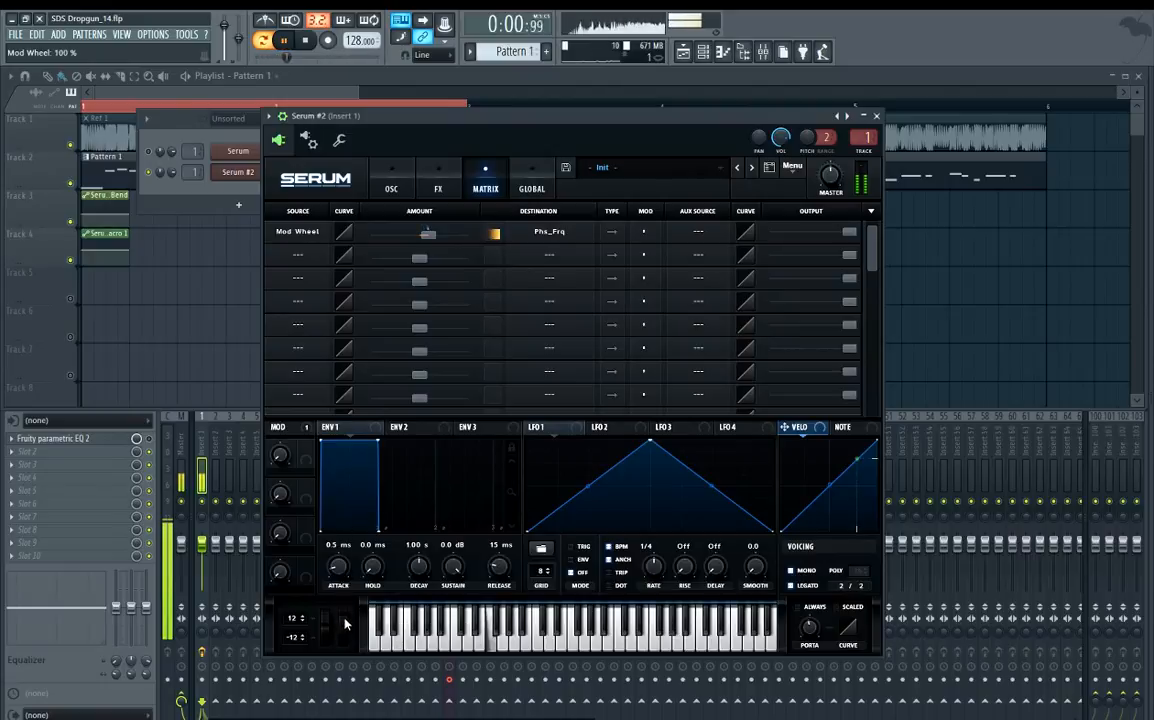
drag(345, 622, 343, 716)
key(space)
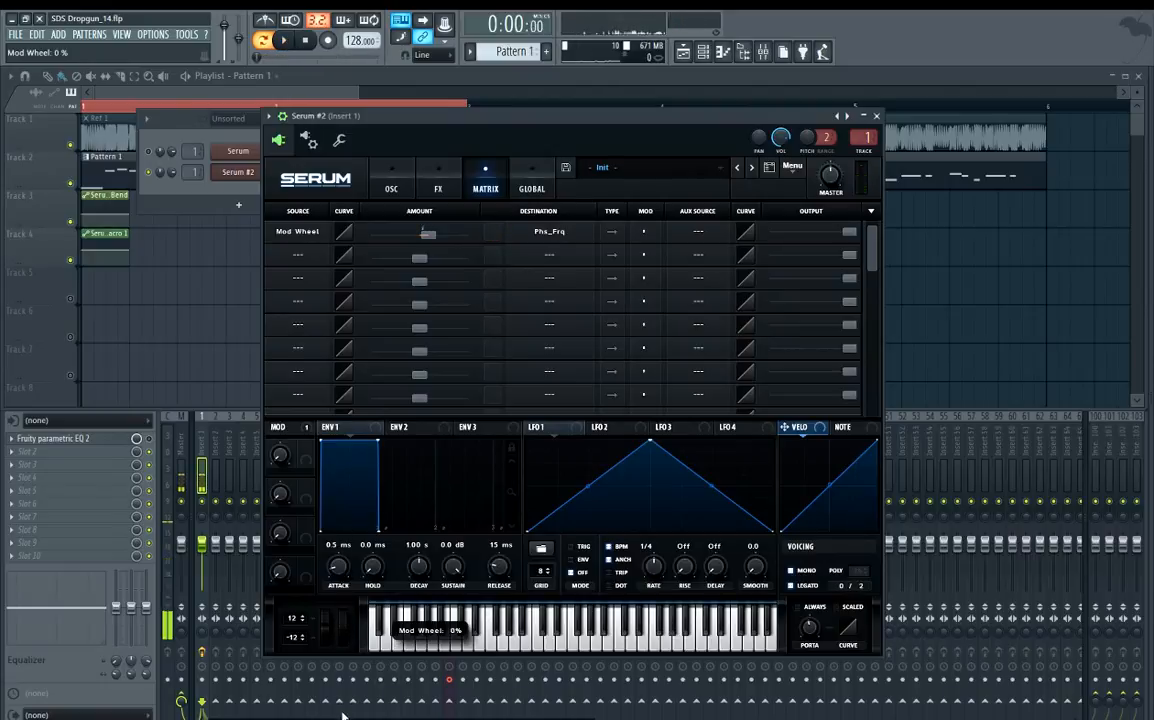
key(space)
drag(345, 629, 345, 439)
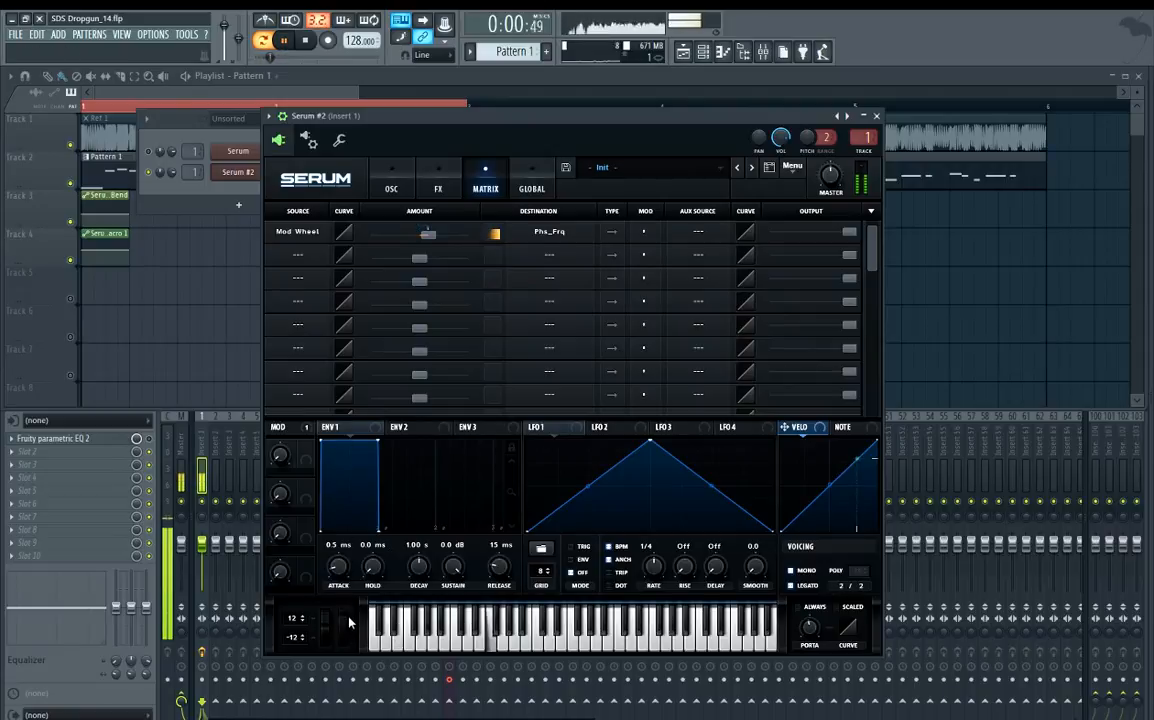
mouse_move(348, 620)
mouse_down()
mouse_move(346, 658)
mouse_move(339, 635)
mouse_up()
key(space)
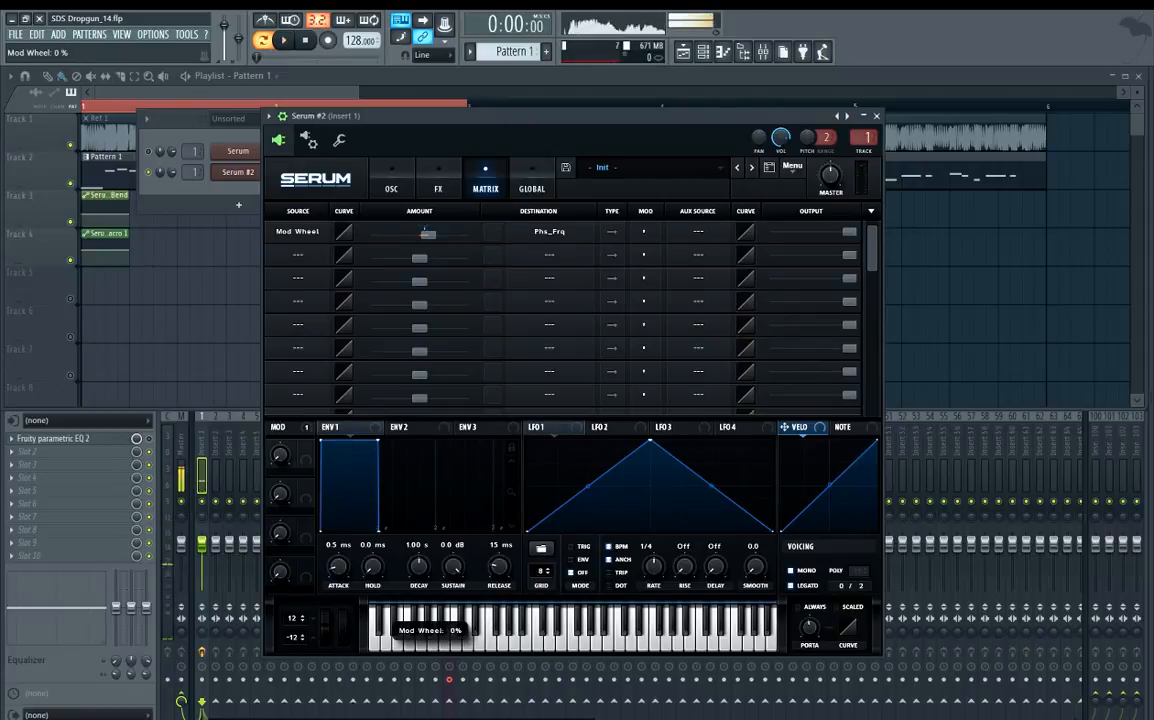
Enable the reverb in Serum #2's effects rack and place it after the EQ in the chain.
click(440, 180)
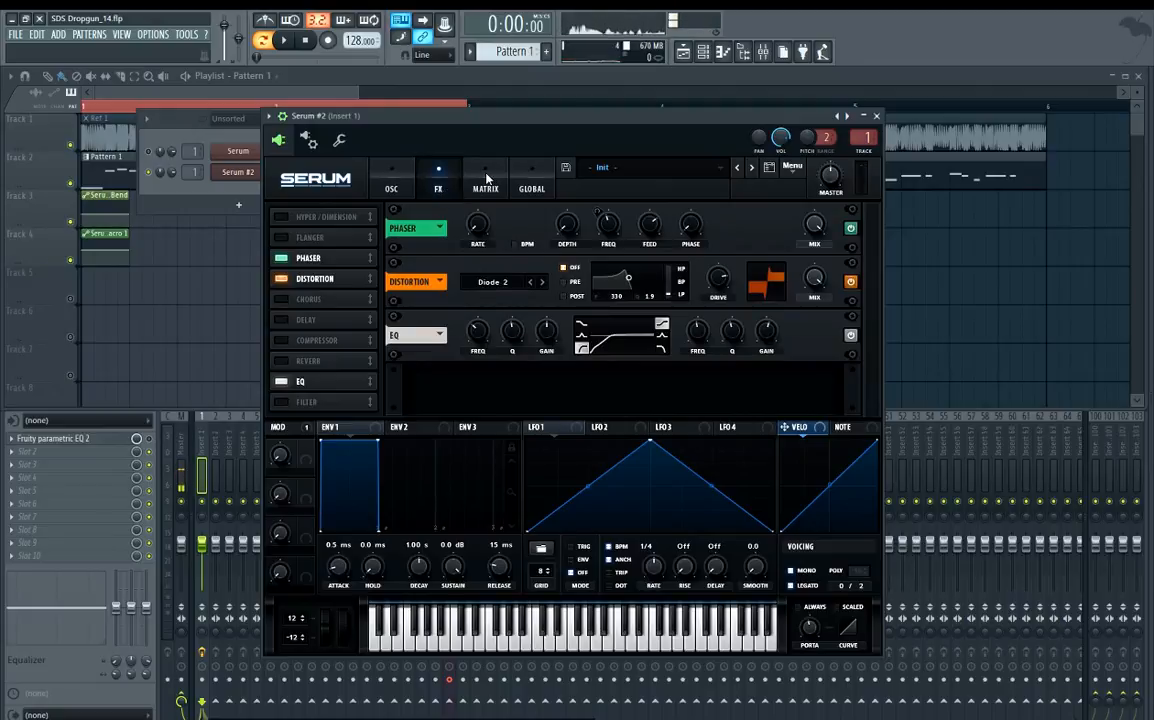
drag(535, 119, 525, 119)
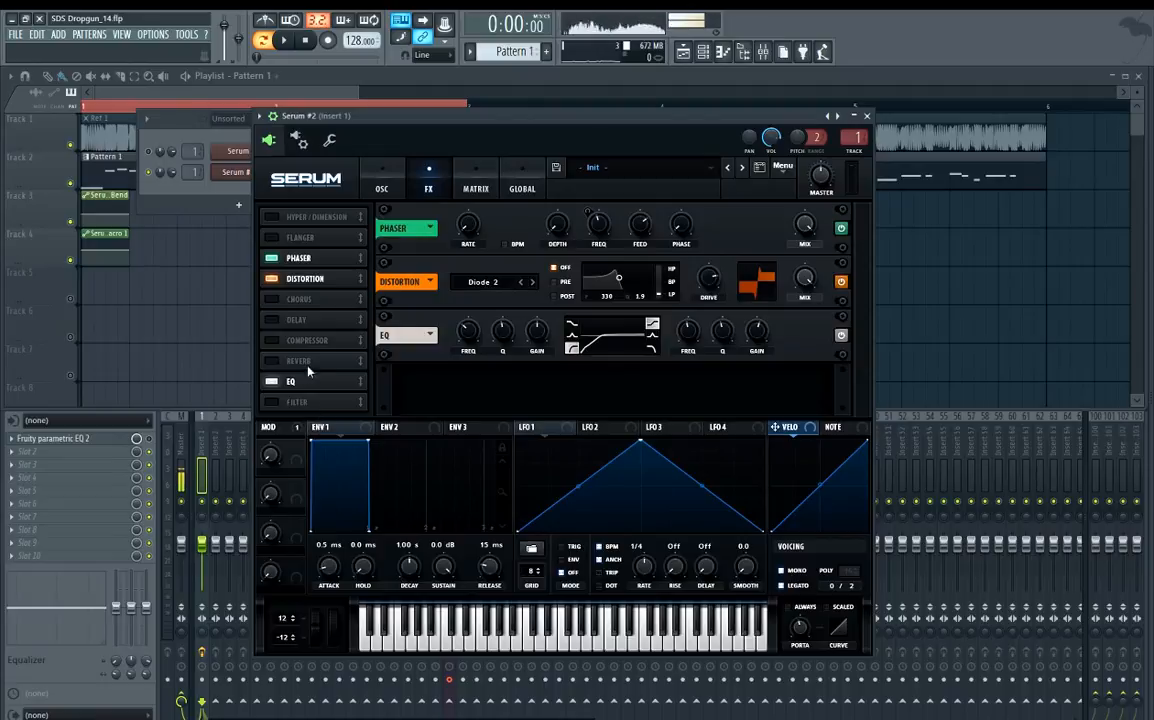
click(310, 361)
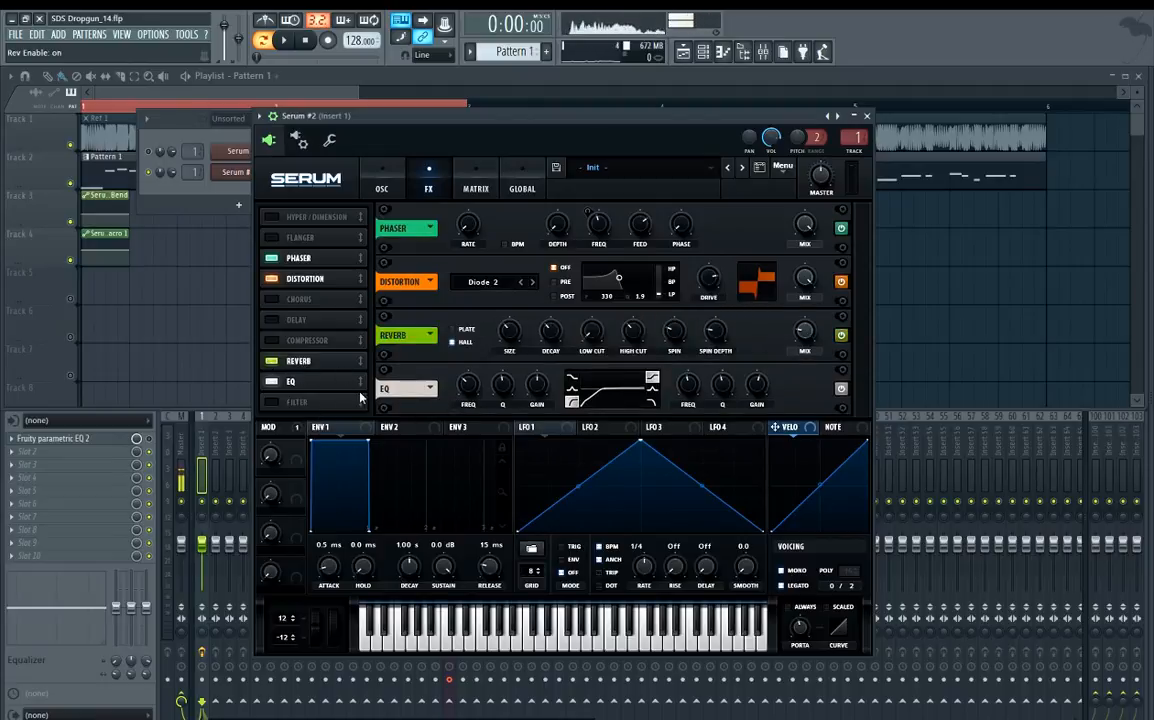
drag(360, 381, 289, 348)
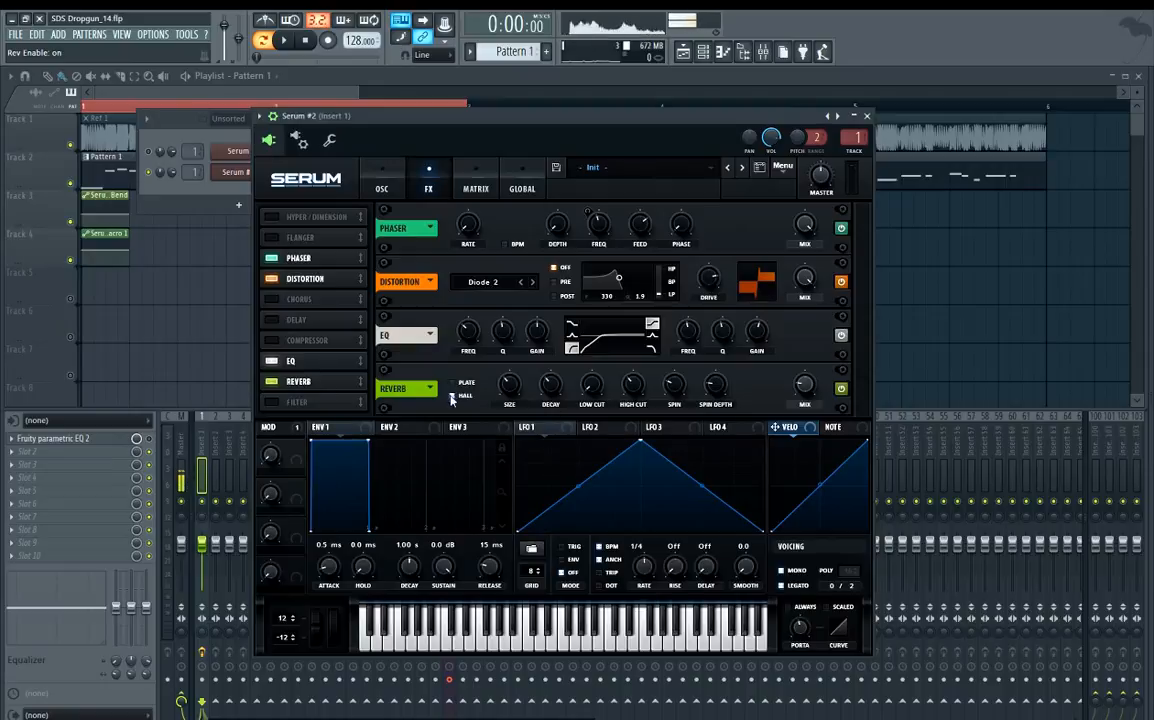
Keep the reverb in Hall mode and adjust its decay between about 5.0 s and 7.1 s, finishing on a shorter decay.
mouse_move(511, 388)
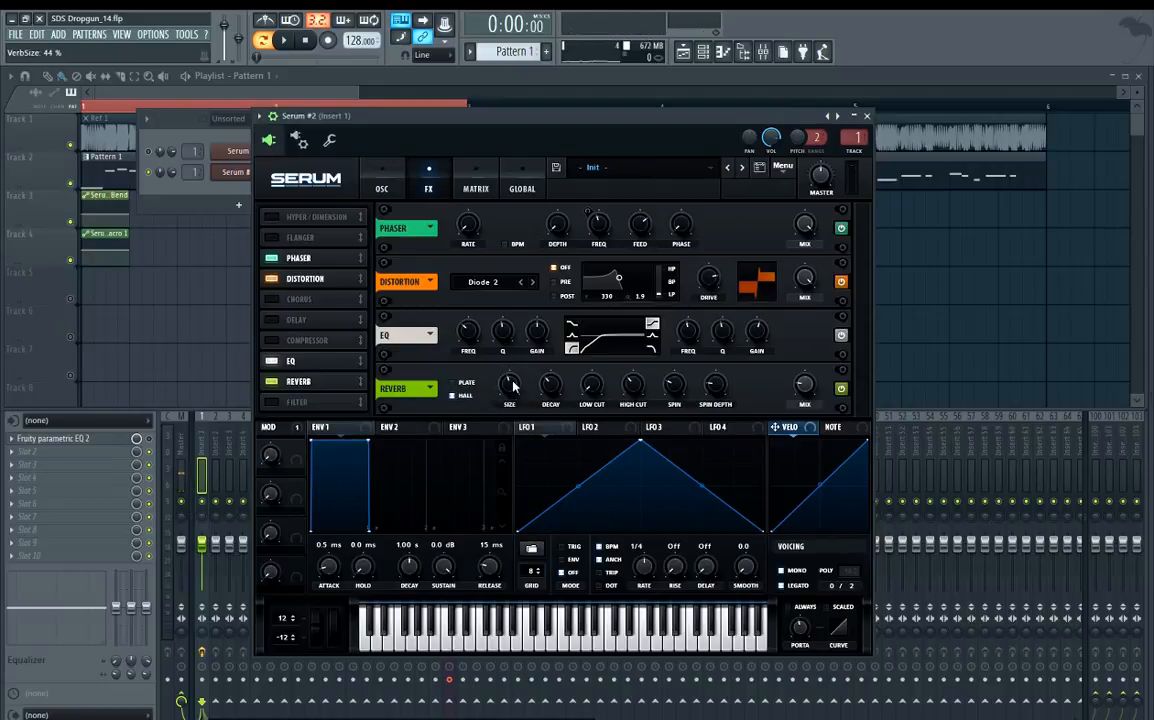
mouse_move(553, 391)
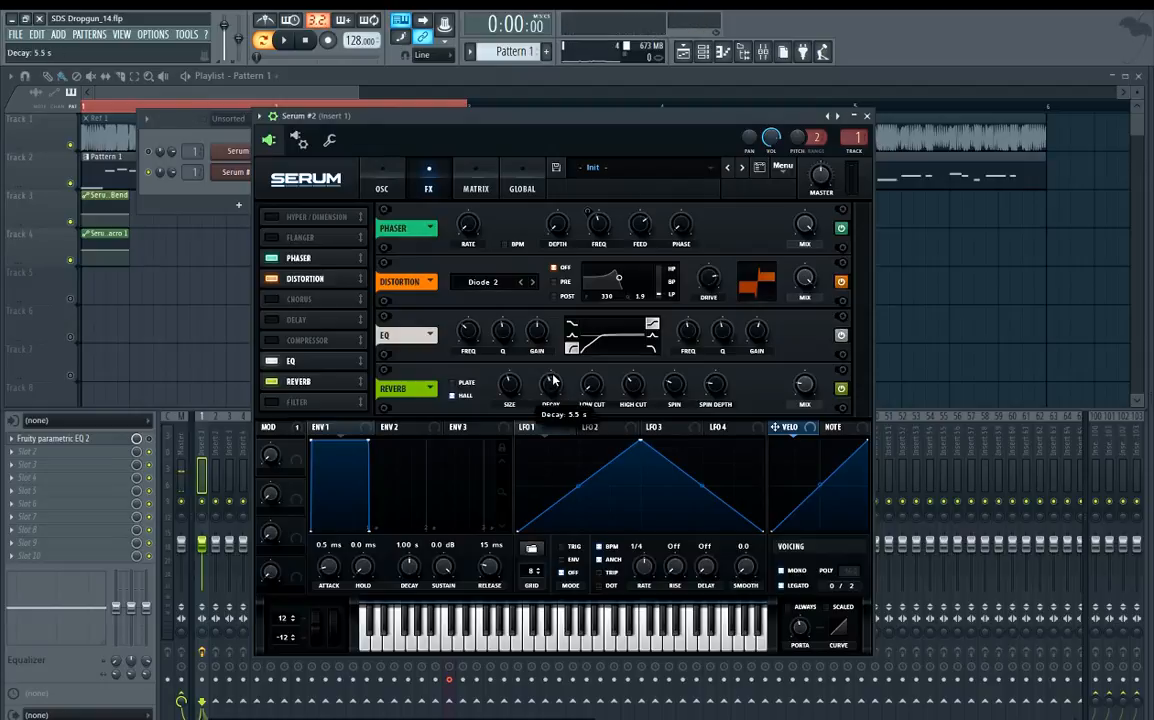
drag(551, 384, 551, 386)
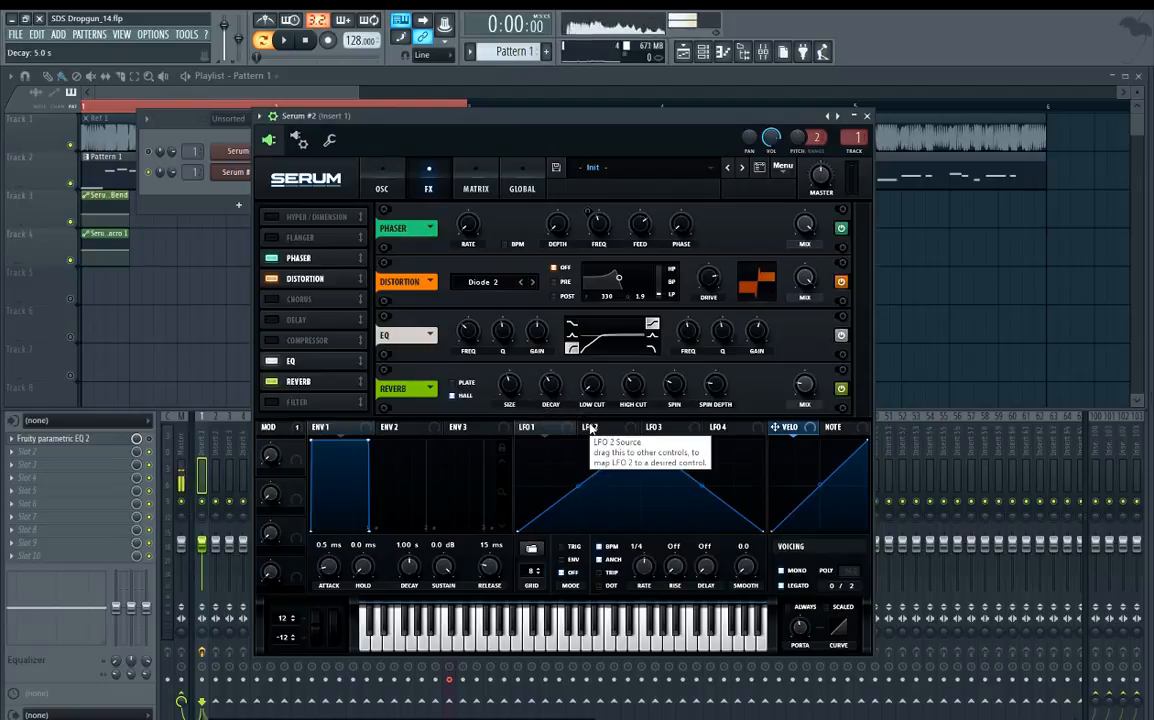
drag(627, 121, 620, 120)
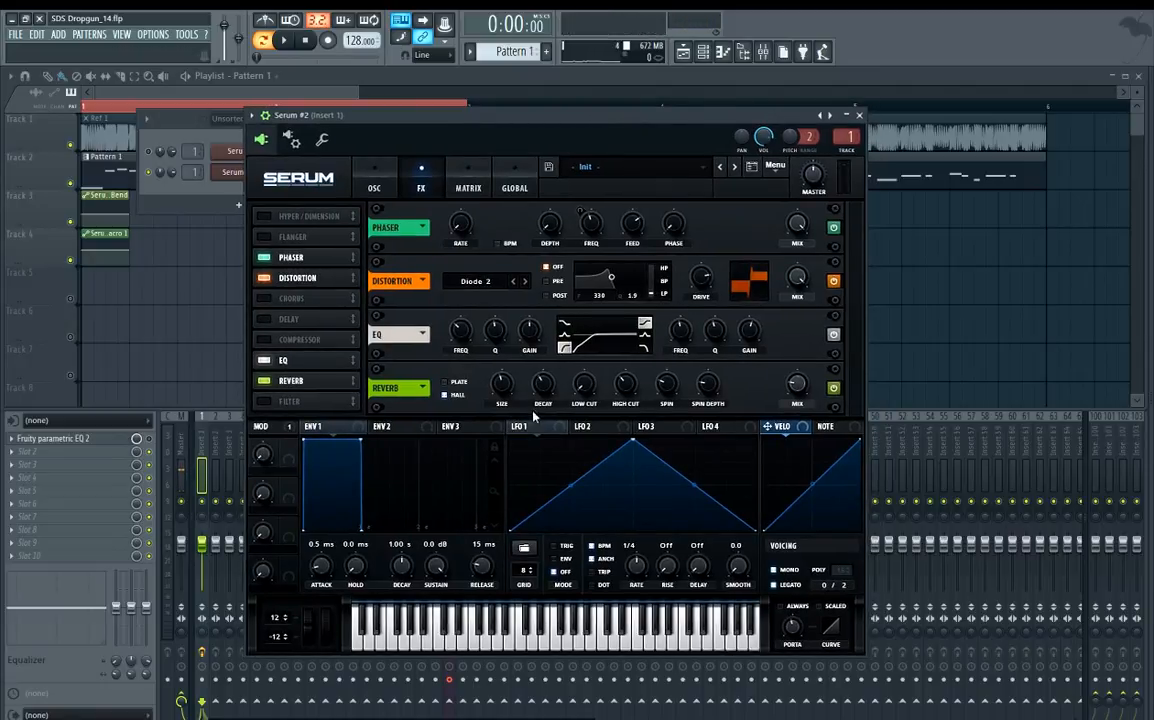
mouse_move(545, 375)
drag(545, 366, 547, 361)
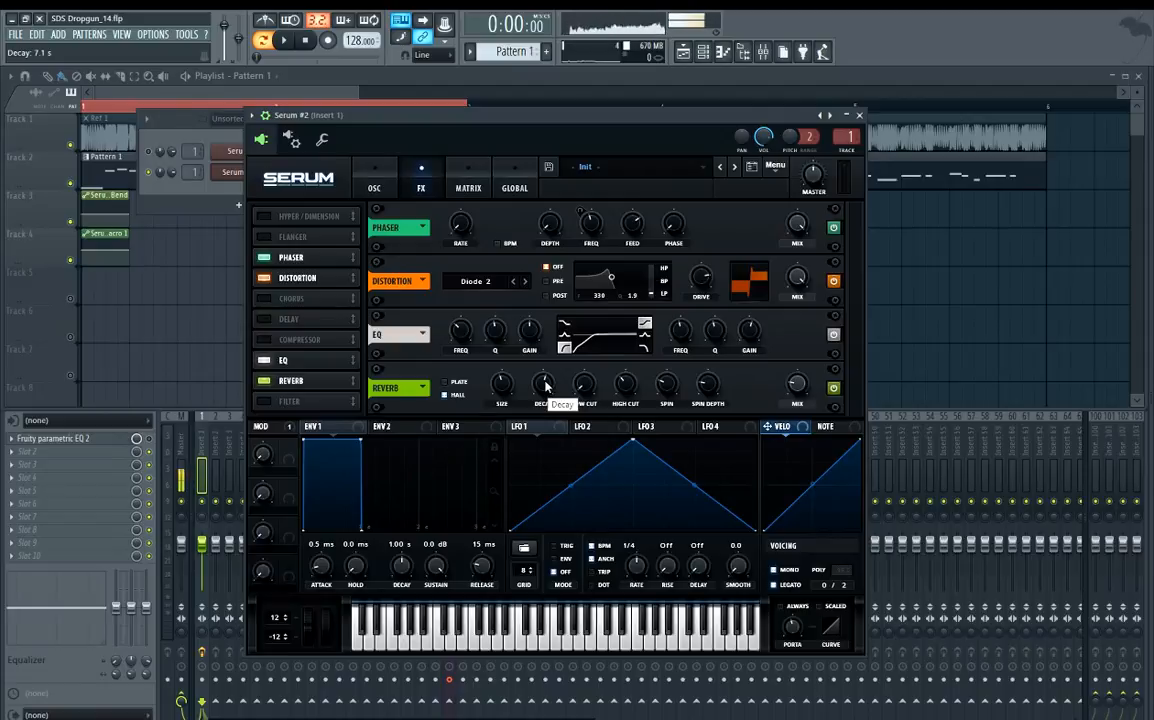
drag(545, 387, 541, 396)
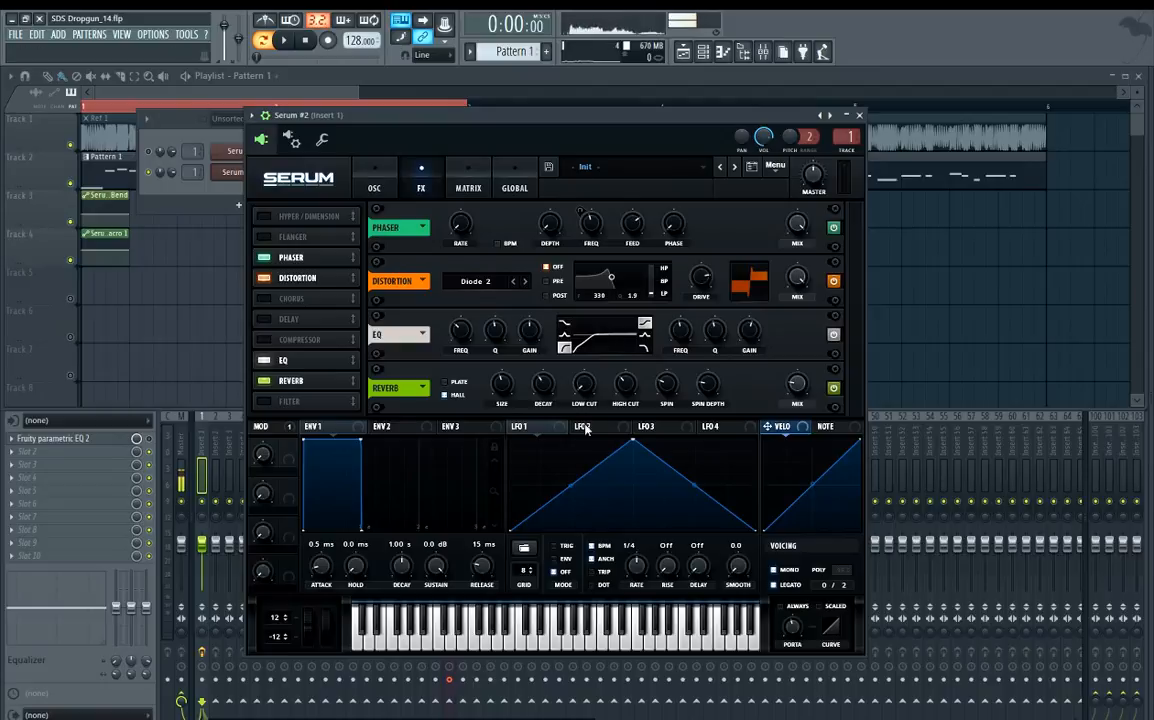
drag(543, 388, 543, 391)
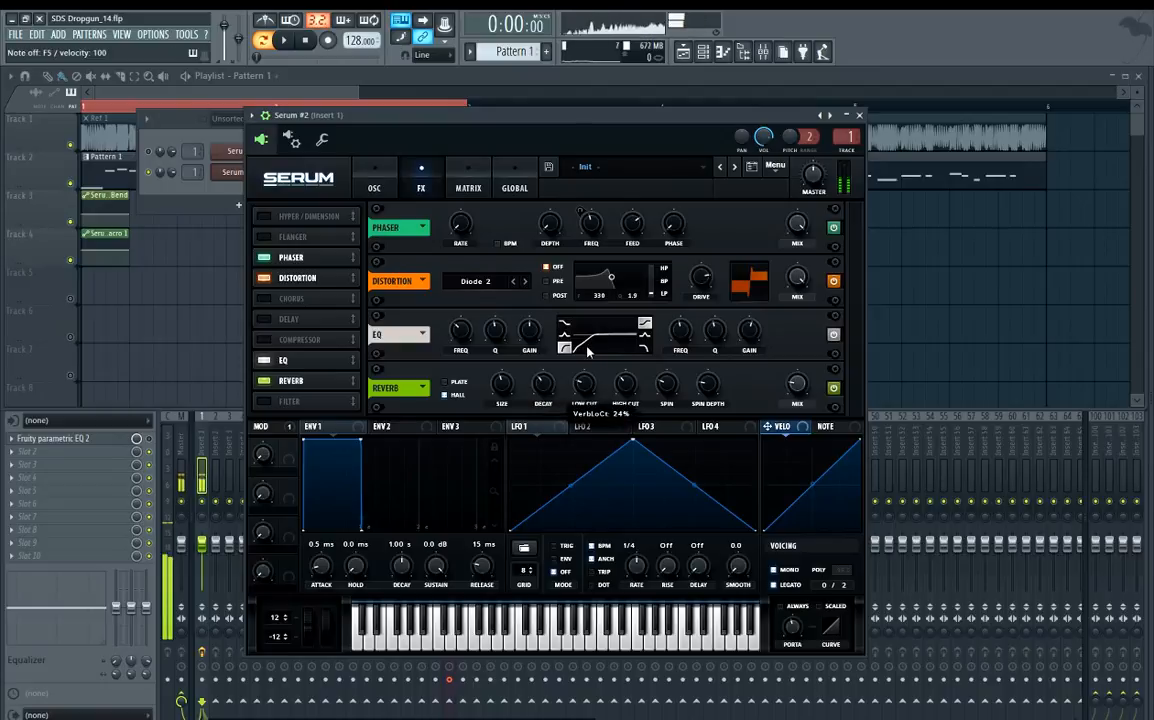
Set the reverb mix to 100%, and raise its low cut to about 31% and its high cut while playing test notes.
drag(799, 388, 807, 174)
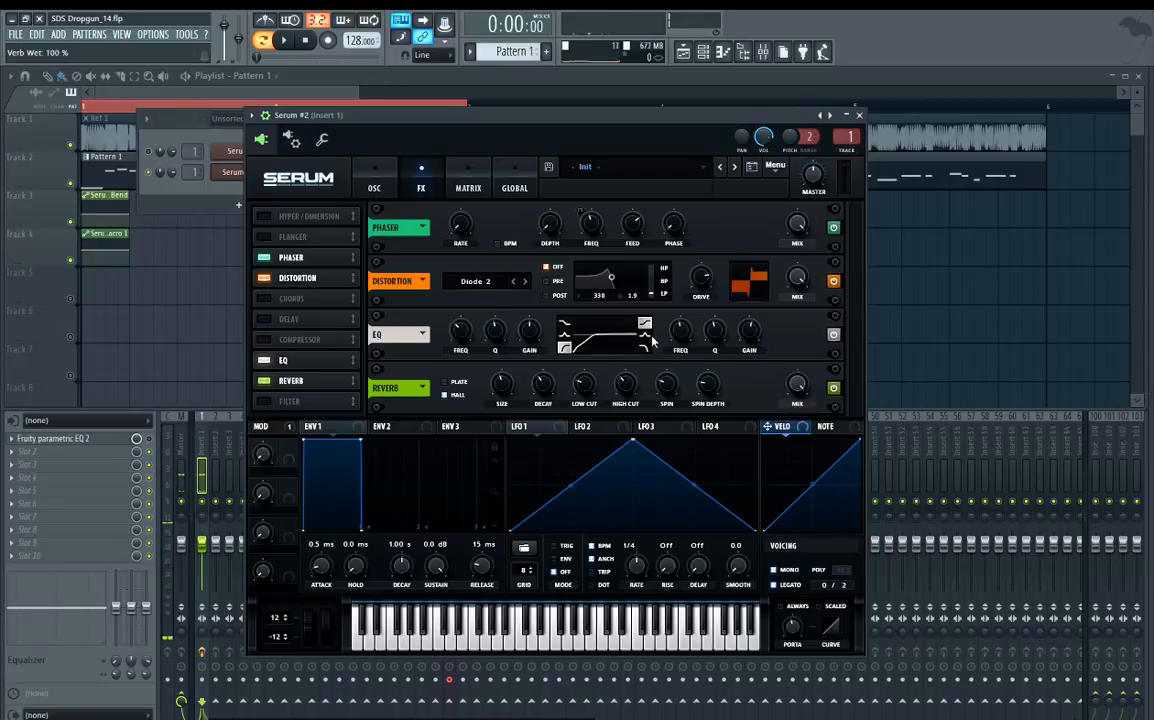
key(v)
drag(585, 382, 588, 367)
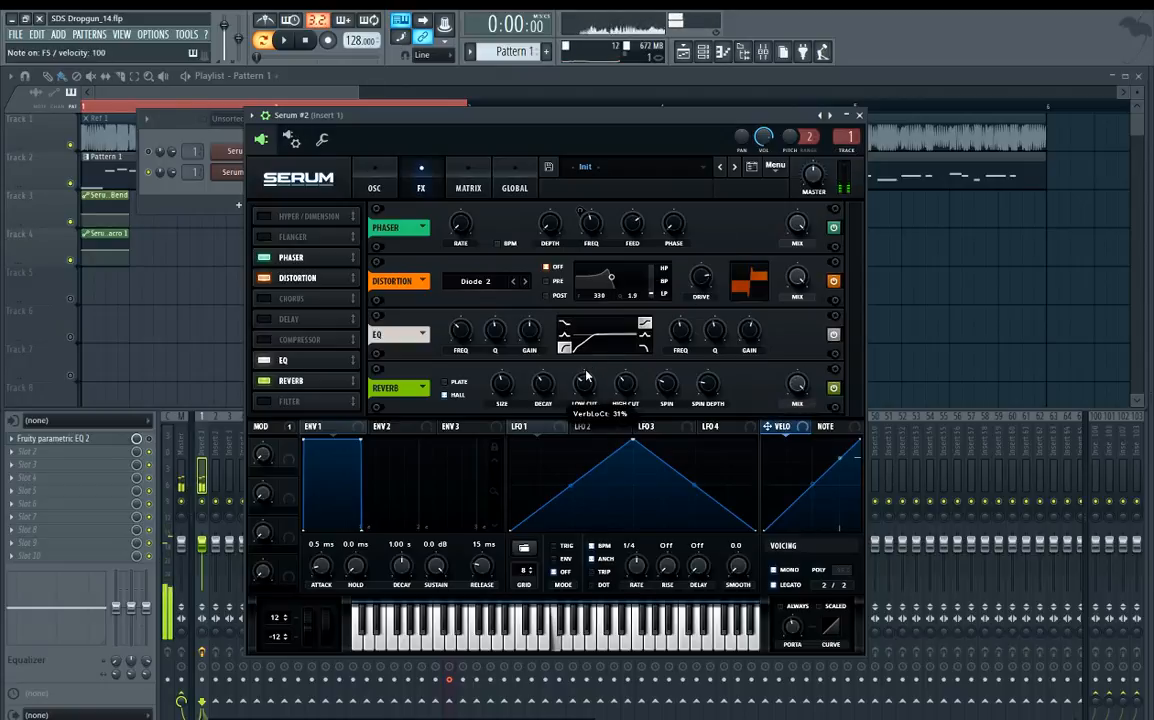
mouse_move(625, 383)
mouse_down()
mouse_move(632, 350)
mouse_move(626, 381)
mouse_move(631, 371)
mouse_up()
key(v)
drag(595, 117, 540, 103)
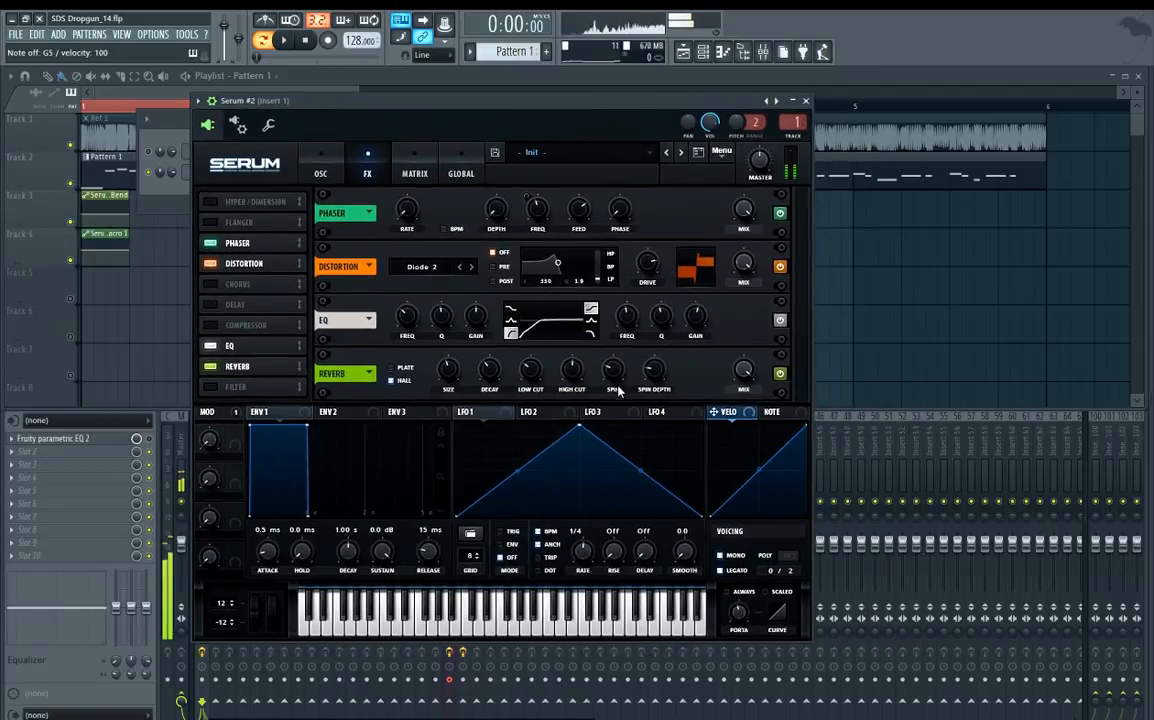
Try the reverb's spin depth at 100% and its spin rate at 48% while playing test notes.
drag(654, 370, 654, 376)
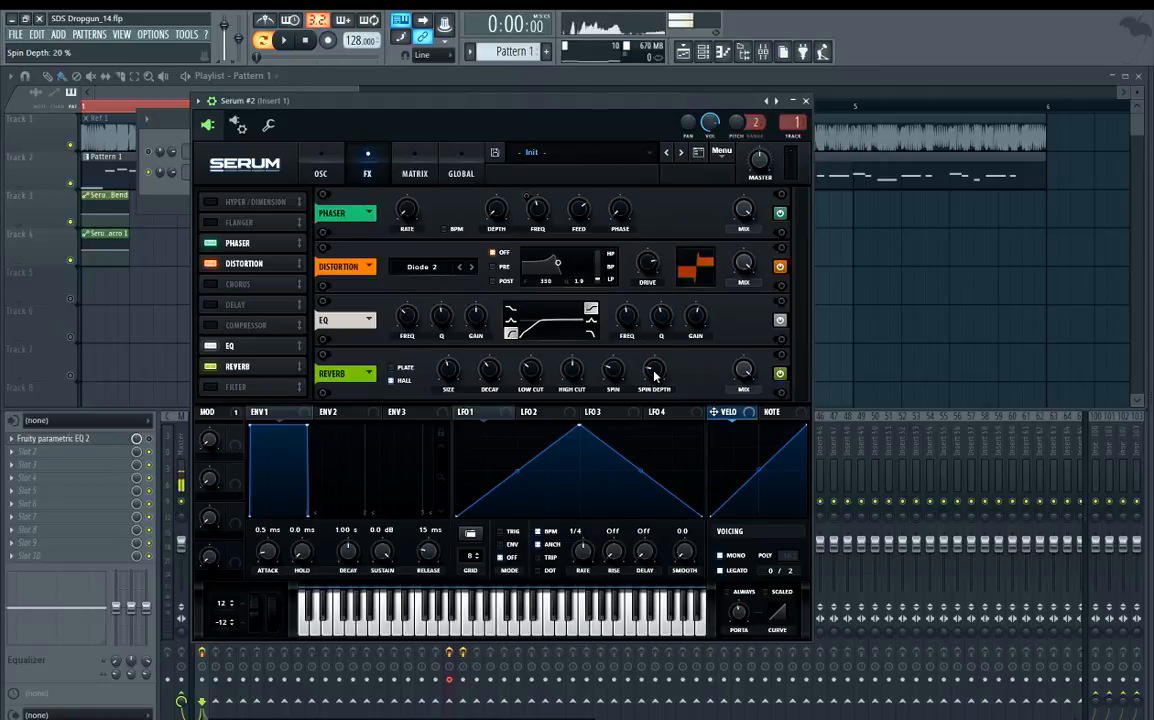
drag(653, 366, 688, 328)
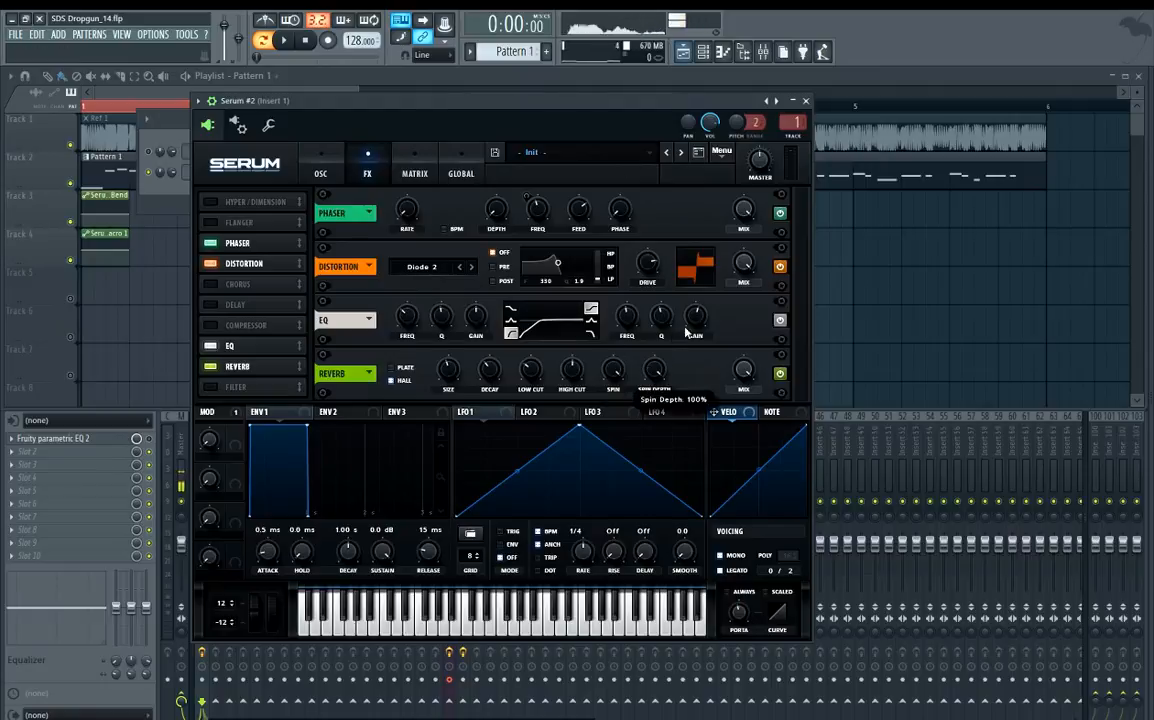
key(y)
key(y)
key(r)
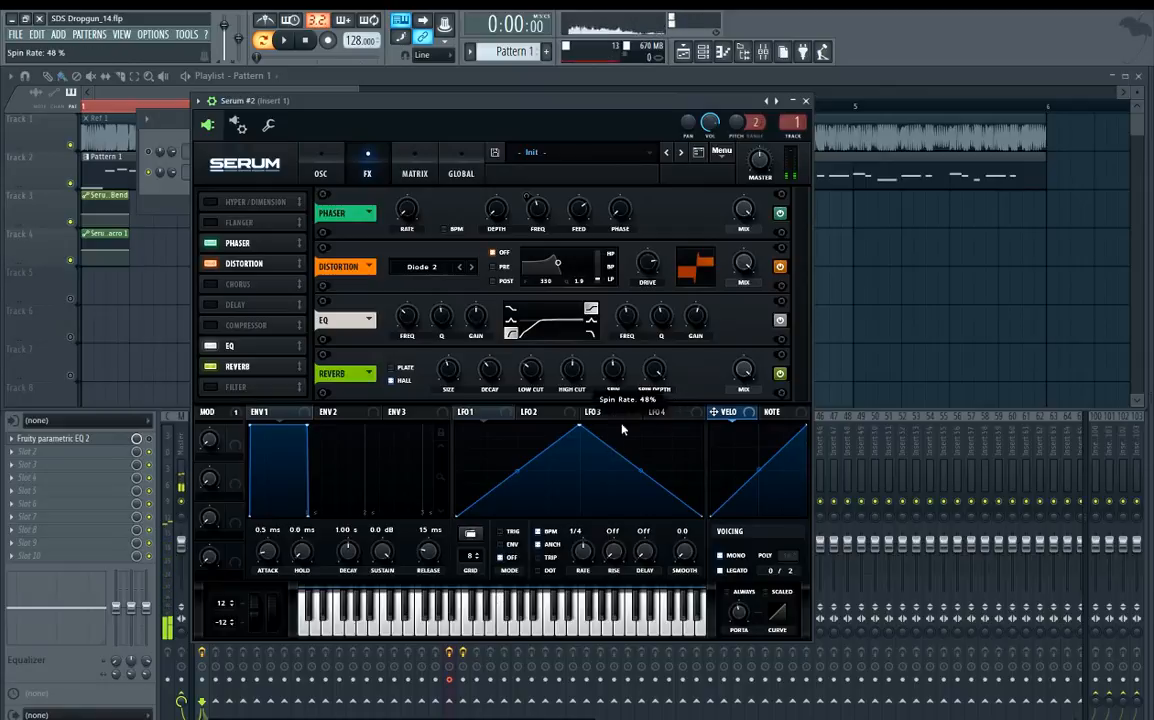
key(r)
key(r)
key(r)
Lower the reverb's spin depth and spin rate again while playing test notes.
drag(650, 372, 638, 444)
mouse_move(613, 377)
mouse_down()
mouse_move(615, 411)
mouse_move(614, 387)
mouse_move(614, 399)
mouse_up()
key(r)
key(r)
key(r)
key(r)
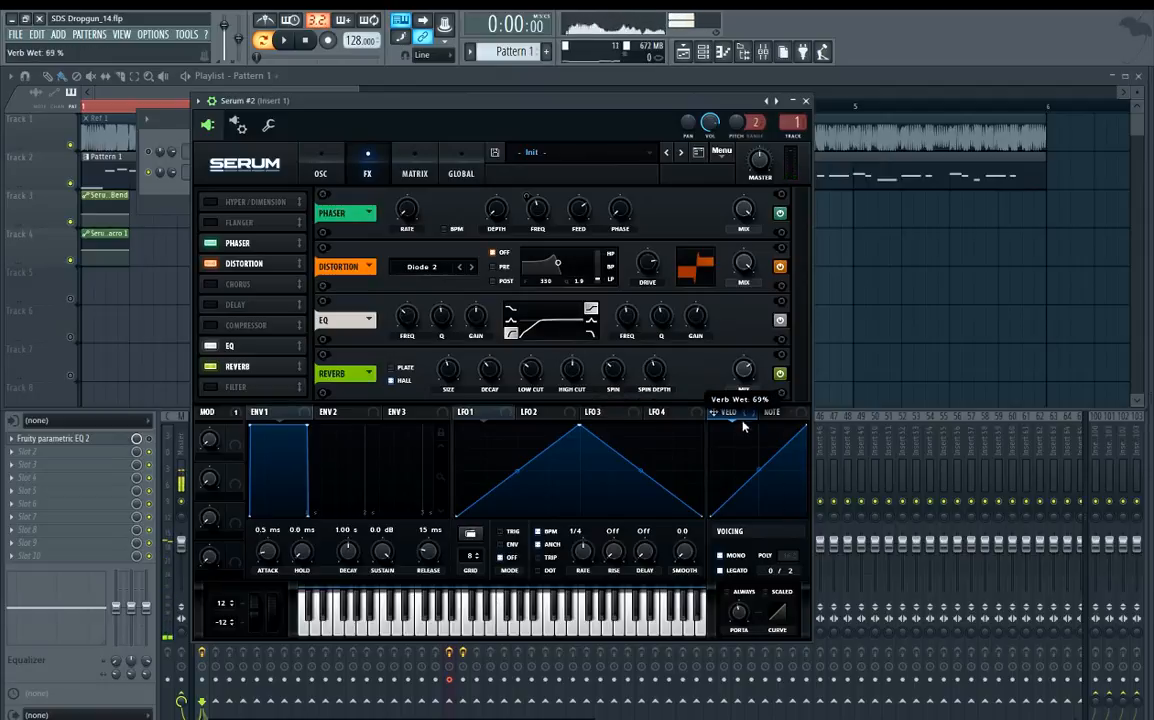
Reduce the reverb mix to a moderate level and fine-tune it by ear with test notes and pattern playback.
drag(750, 371, 740, 420)
key(r)
key(r)
key(space)
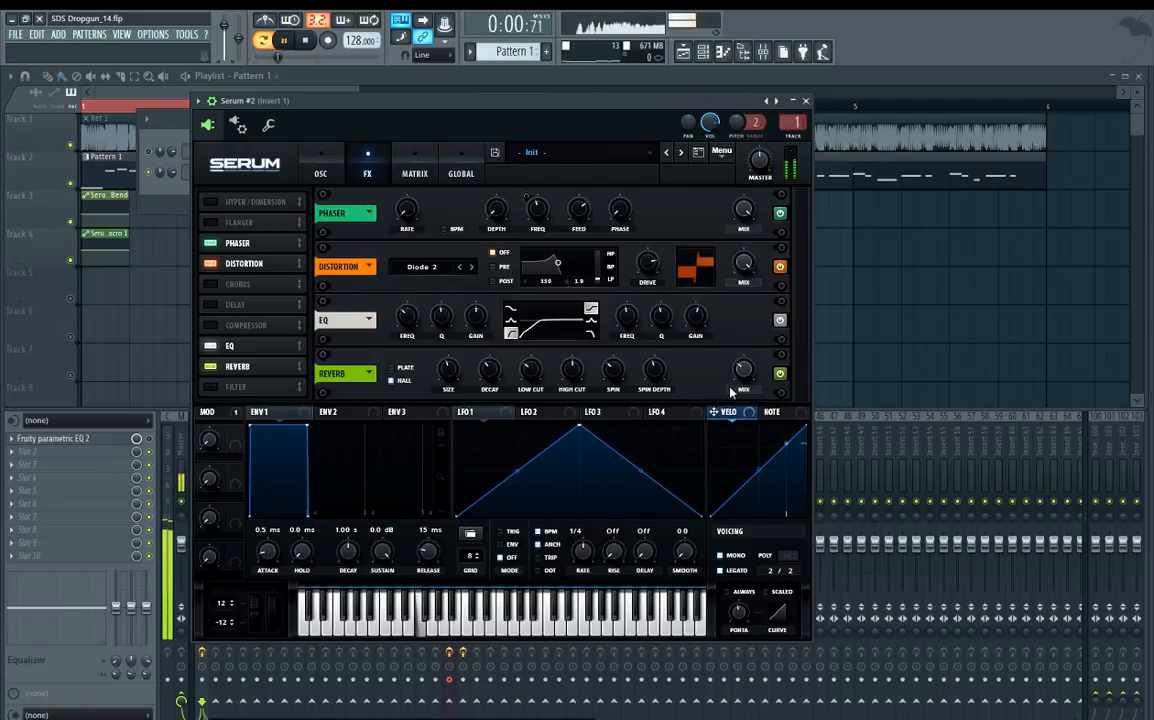
mouse_move(741, 381)
mouse_down()
mouse_move(741, 391)
mouse_move(744, 372)
mouse_up()
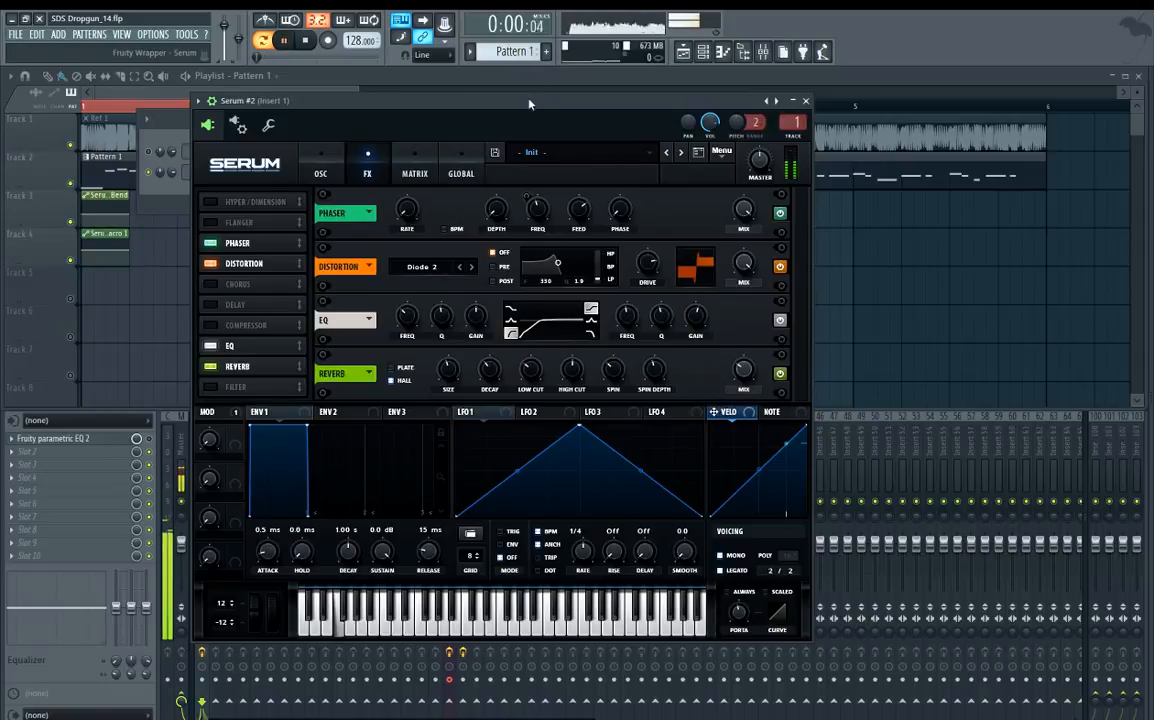
key(space)
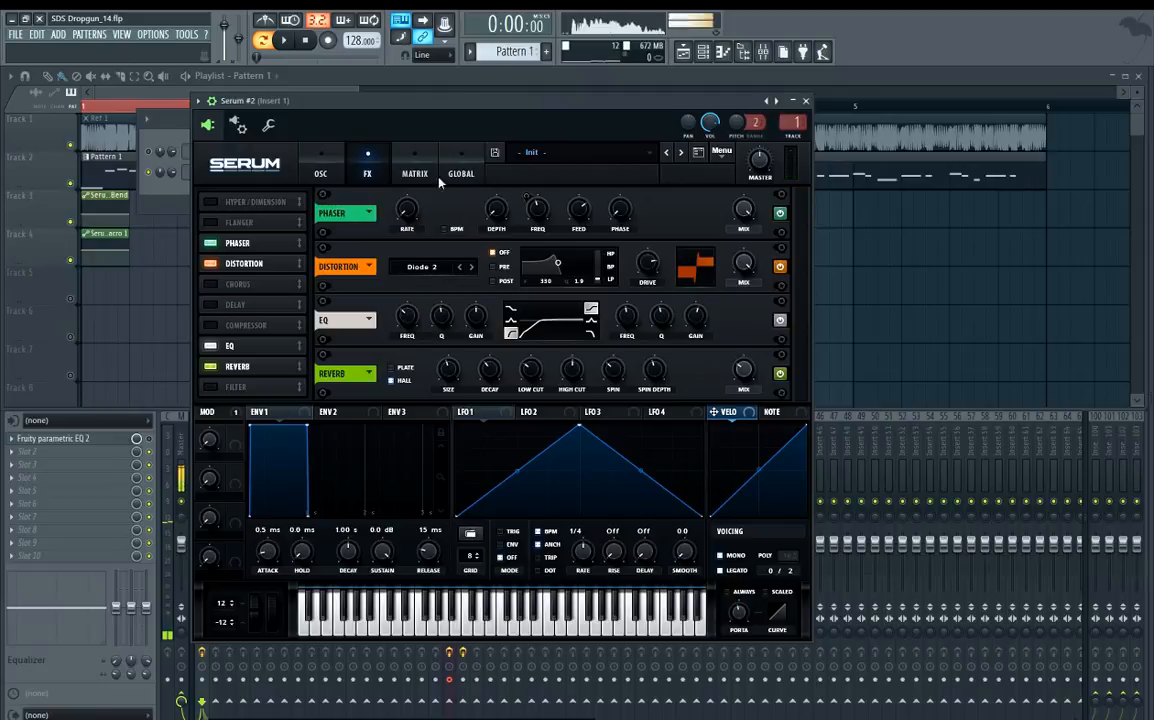
Route Env 2 to Mast.Tun in the second modulation matrix slot with an amount of 100.
click(410, 174)
click(228, 239)
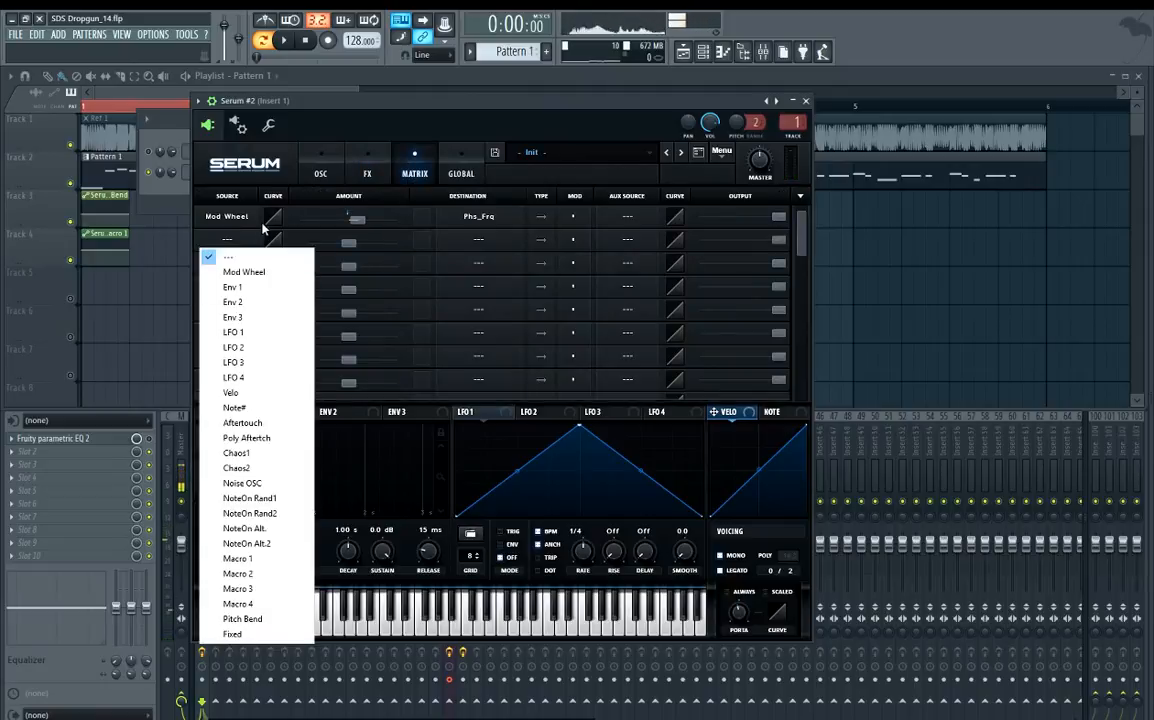
click(240, 301)
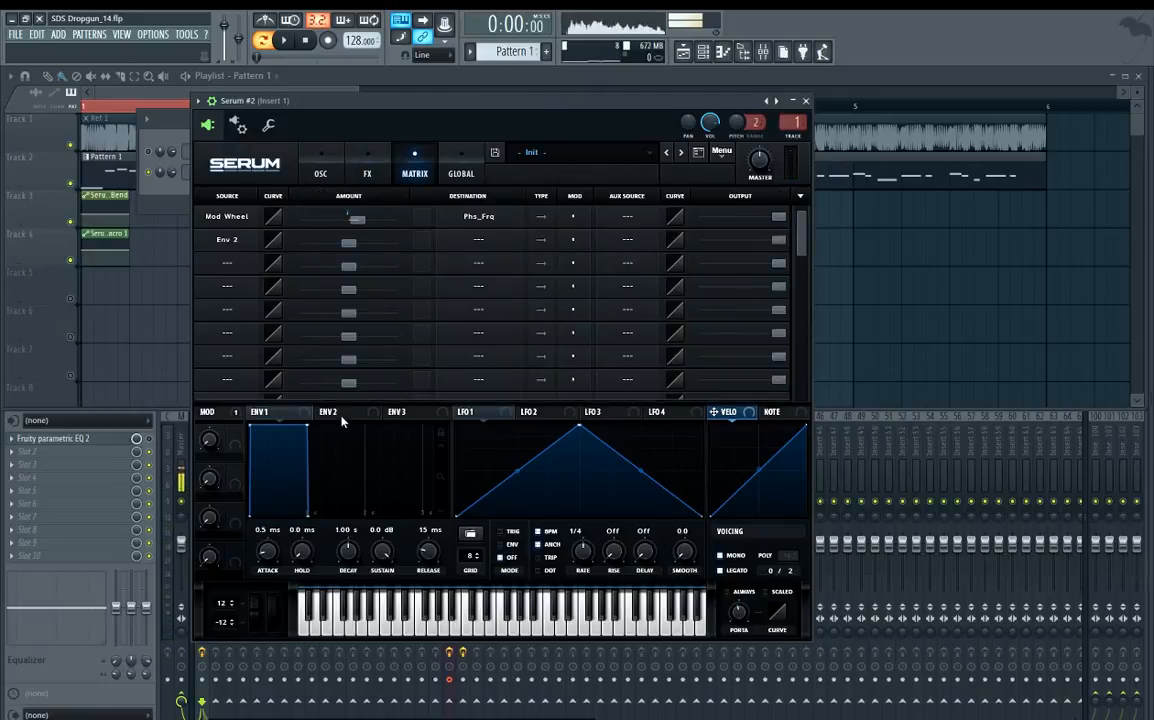
click(358, 418)
click(479, 239)
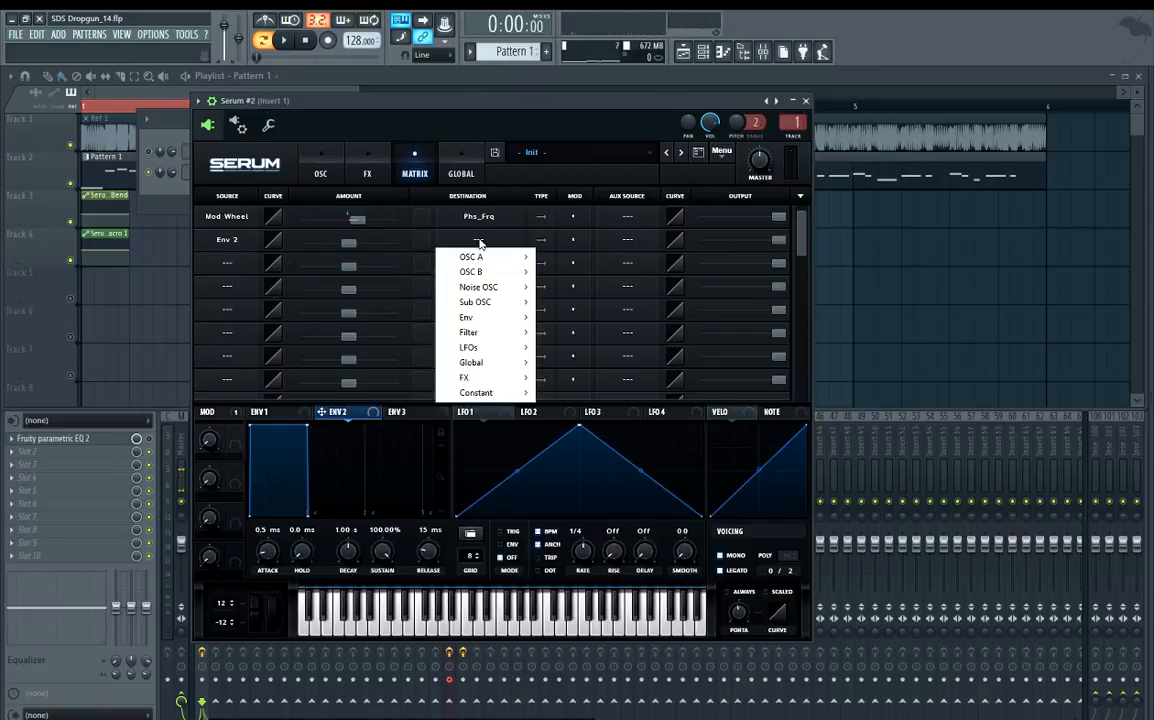
mouse_move(518, 362)
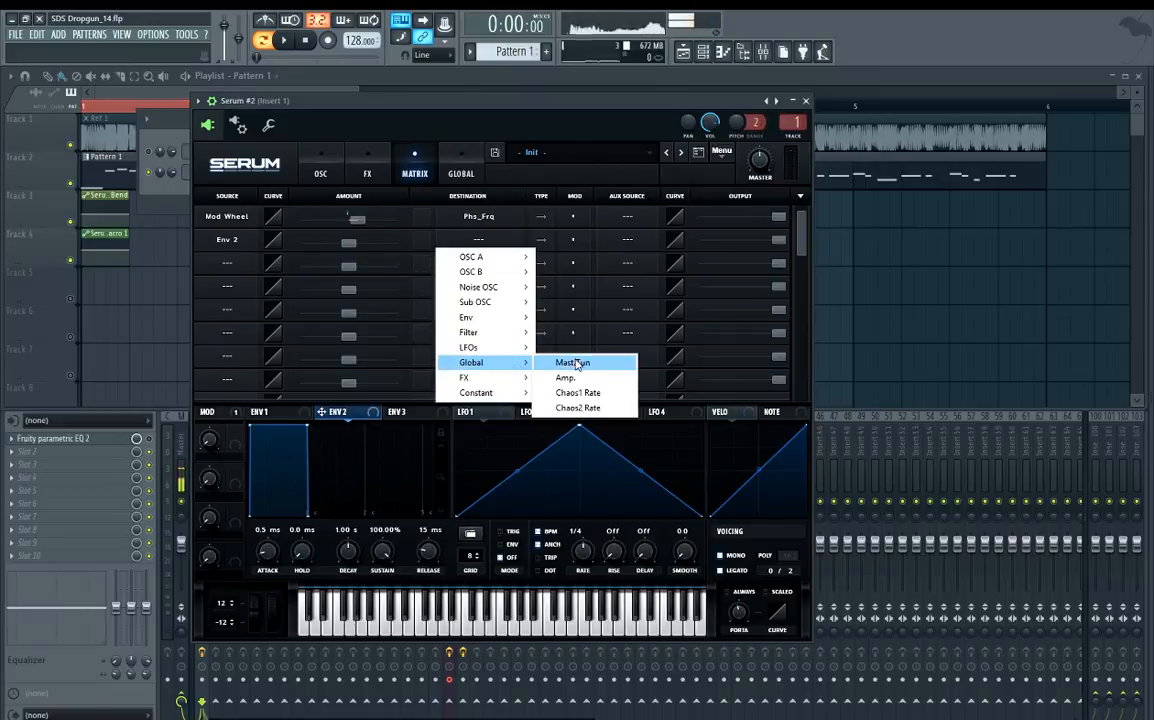
click(575, 363)
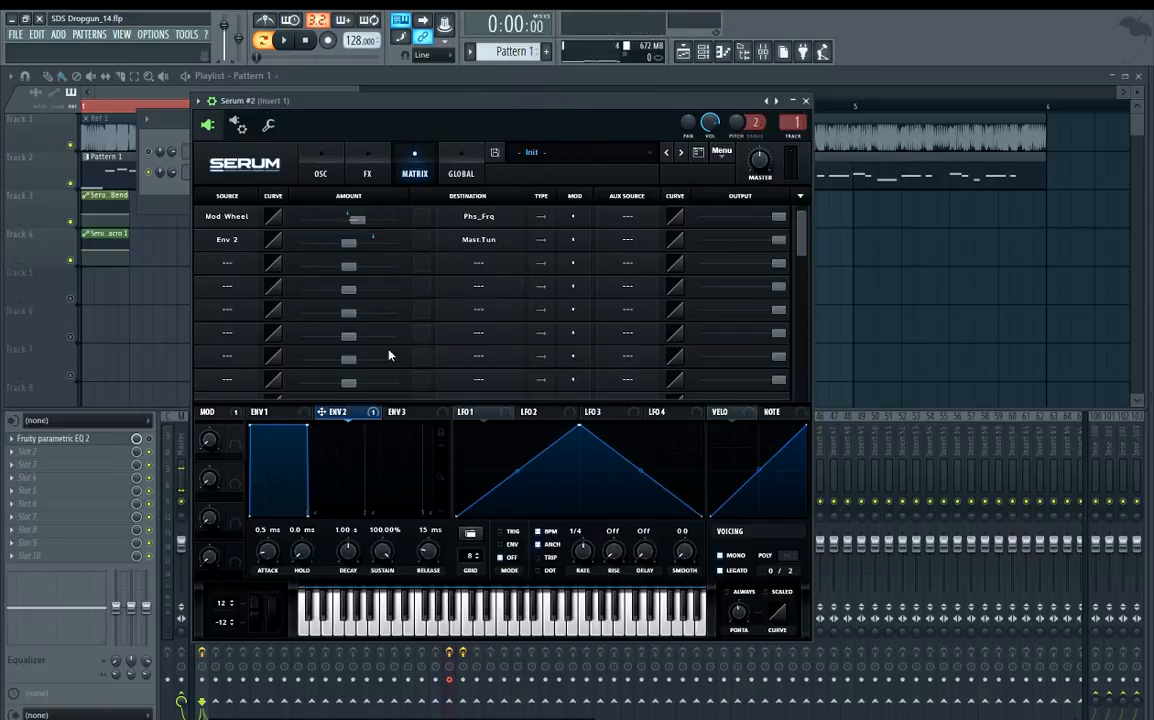
drag(349, 242, 425, 253)
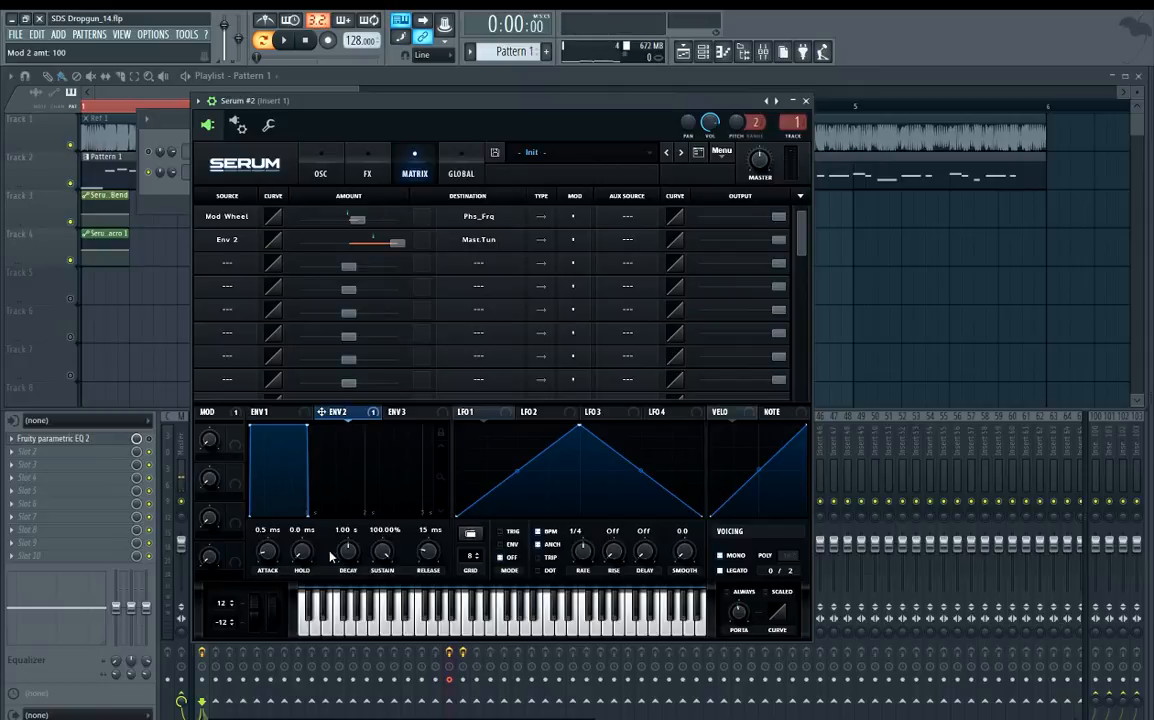
Shape Env 2 as a short pitch blip with 0.0 ms attack, 71 ms decay and 0% sustain.
drag(267, 551, 263, 594)
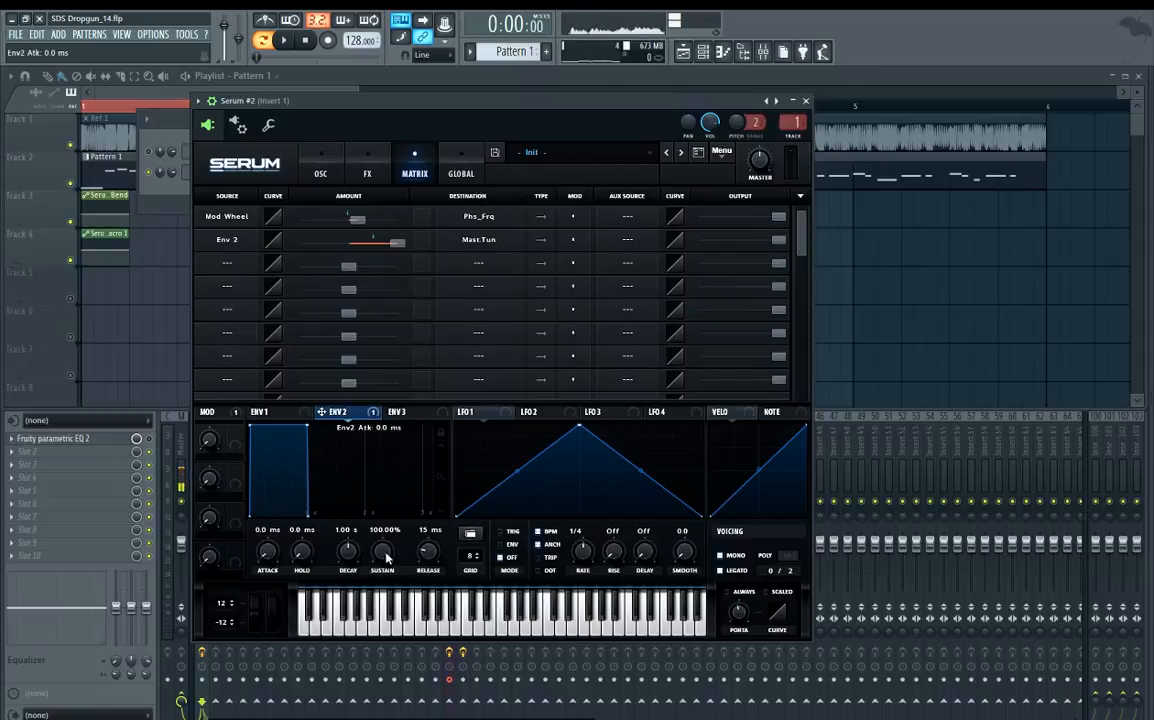
drag(386, 558, 414, 590)
drag(349, 556, 232, 553)
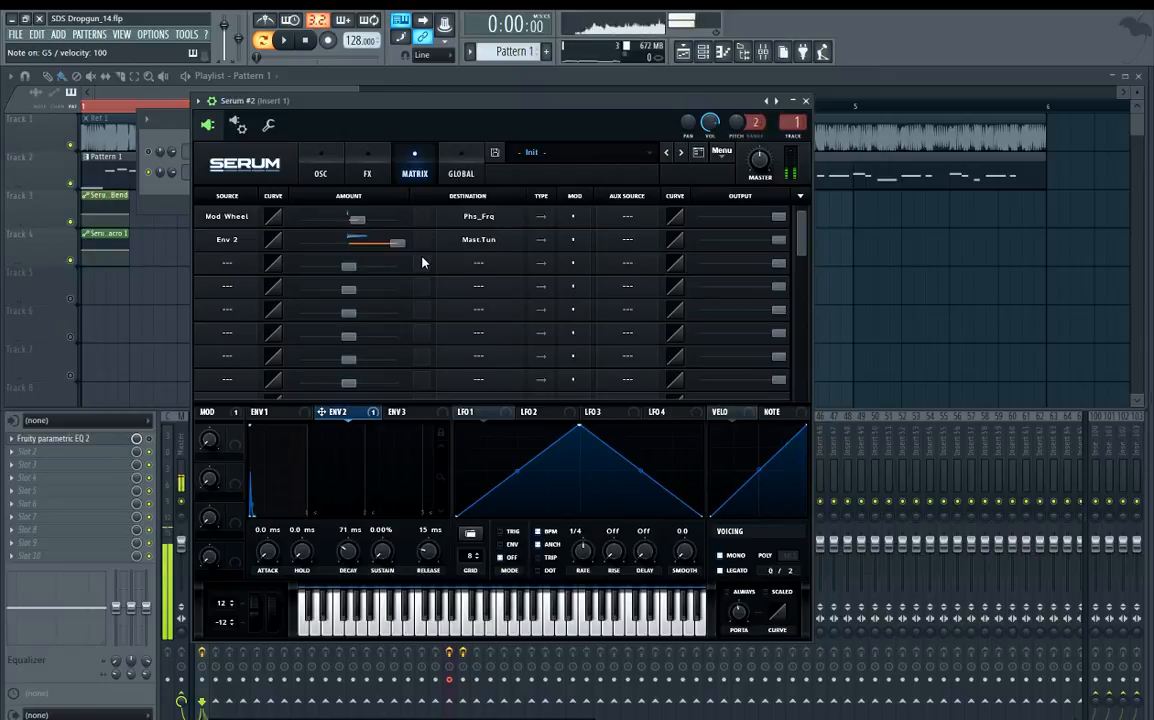
Set the Env 2 to Mast.Tun amount to 4, comparing it with 3 during test notes and pattern playback.
drag(398, 251, 346, 252)
key(space)
key(space)
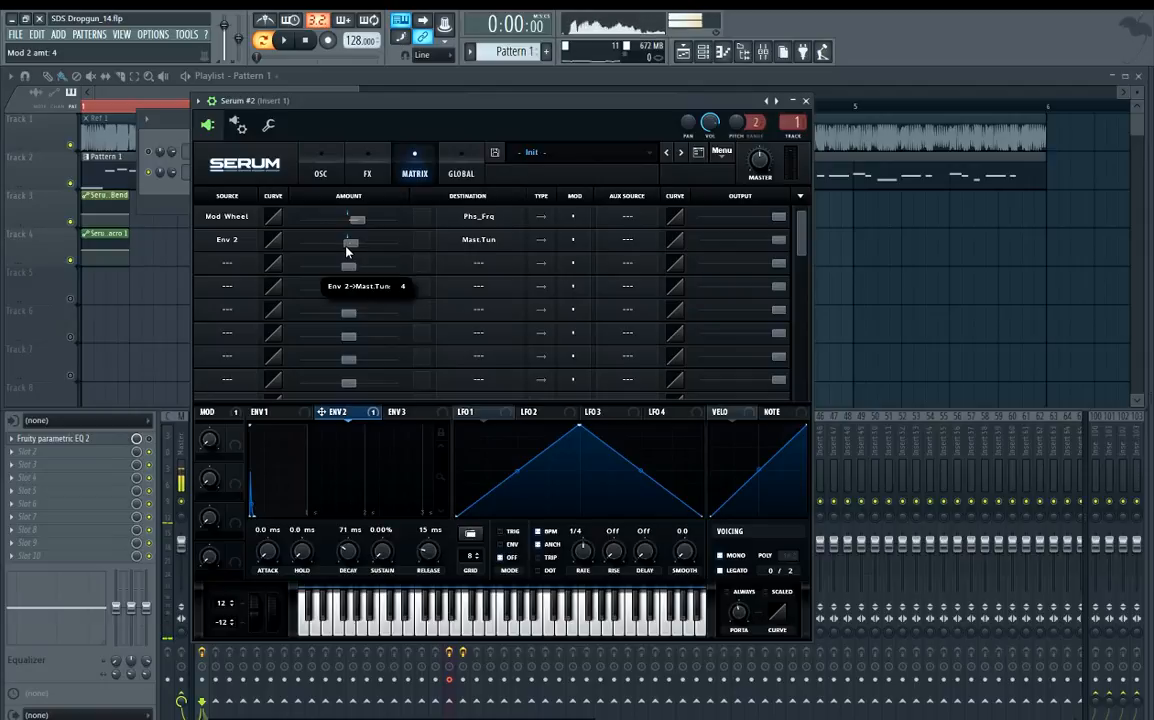
key(space)
key(space)
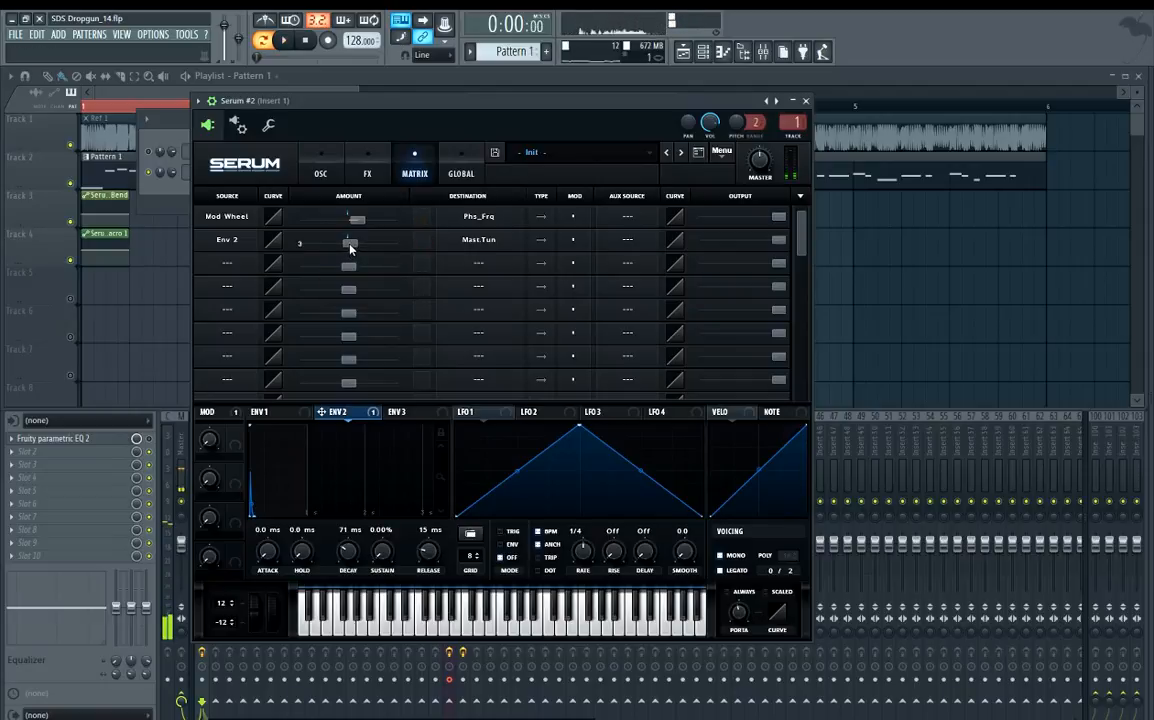
drag(349, 247, 350, 245)
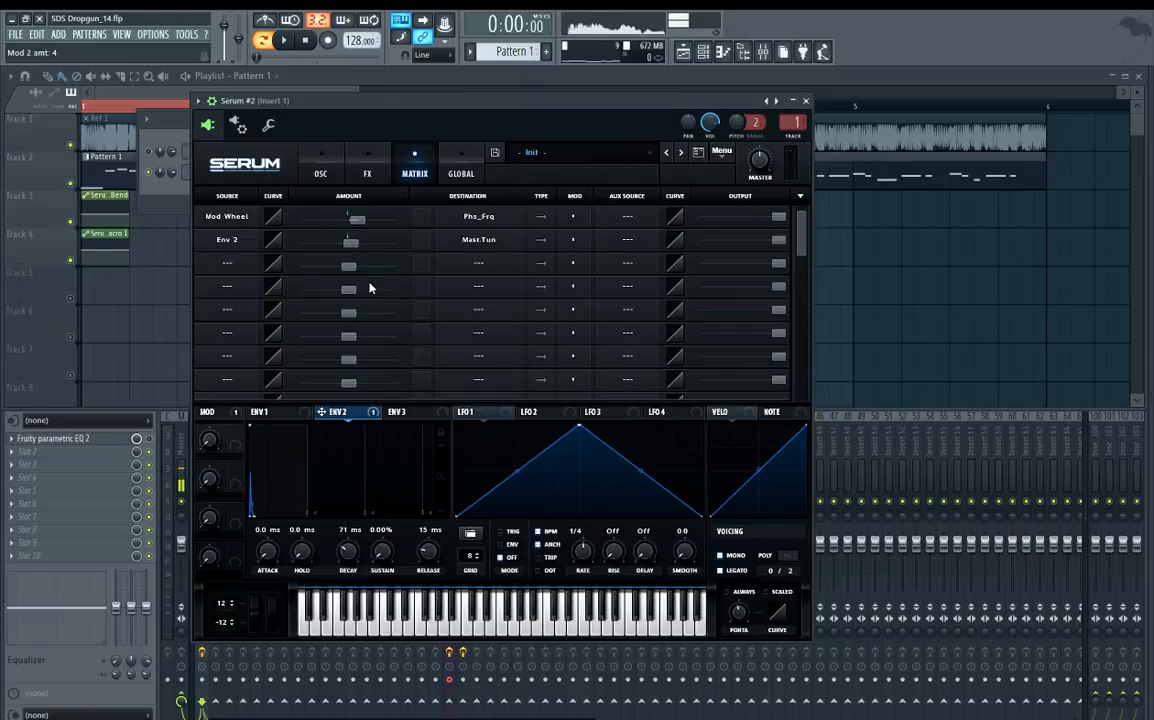
key(space)
key(space)
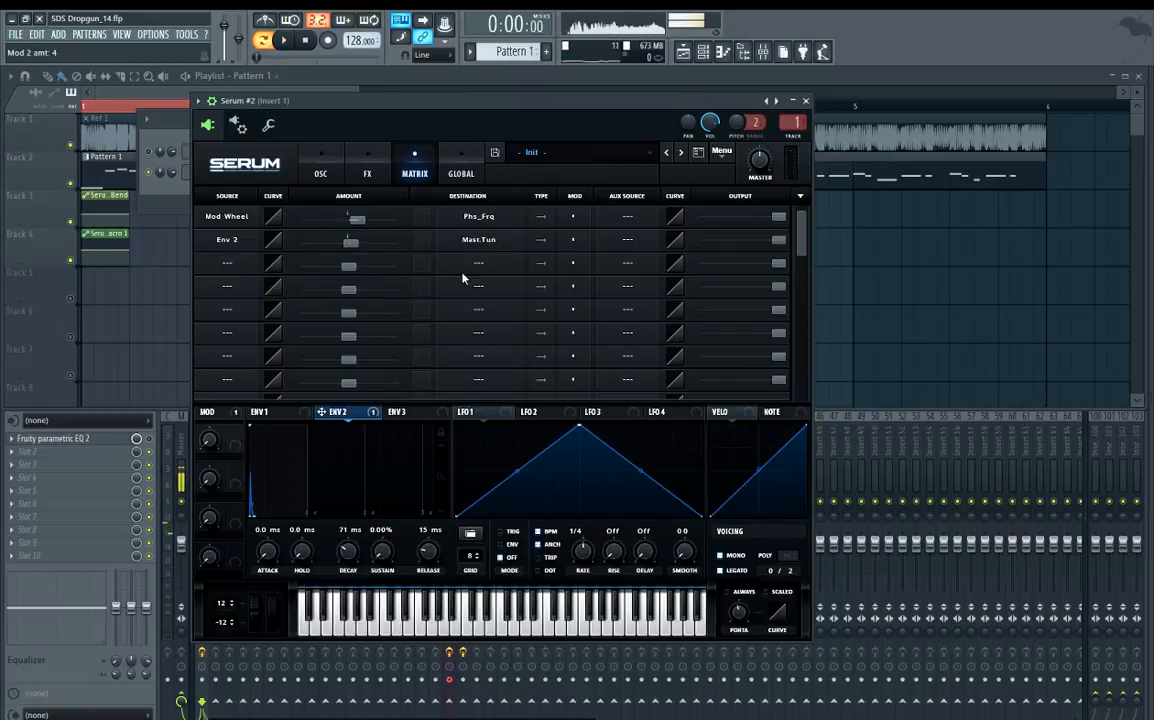
Play the pattern in short passes to judge the pitch attack and output level, checking the master volume.
key(space)
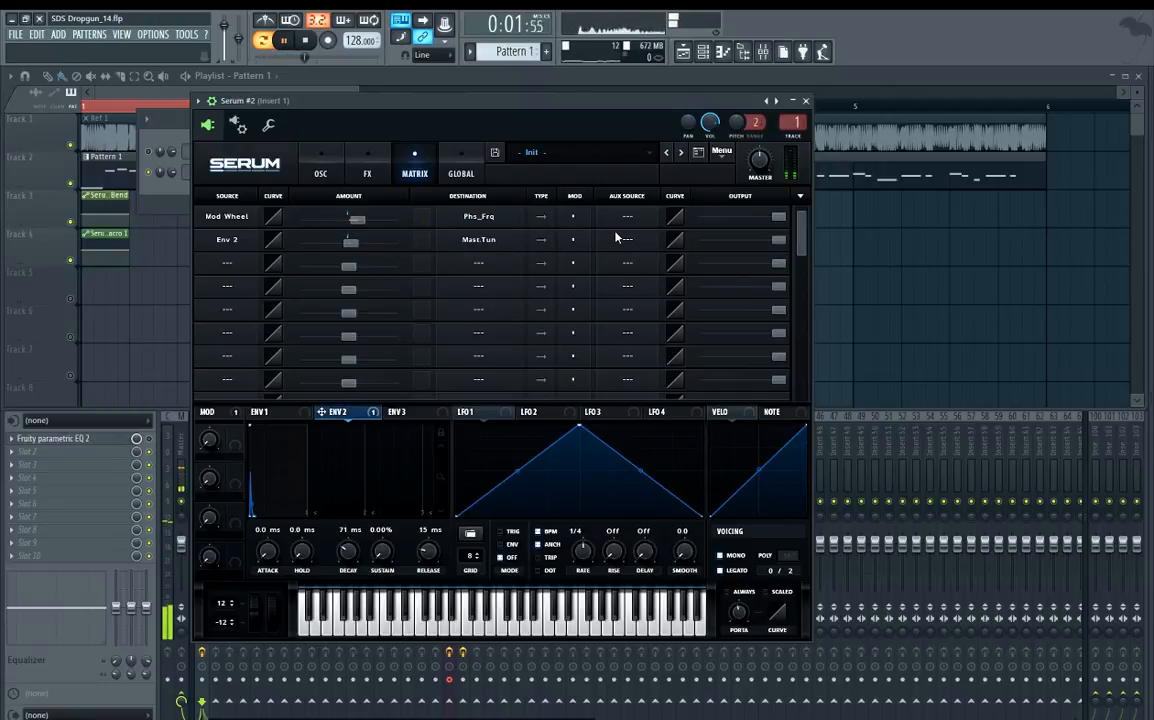
key(space)
mouse_move(762, 163)
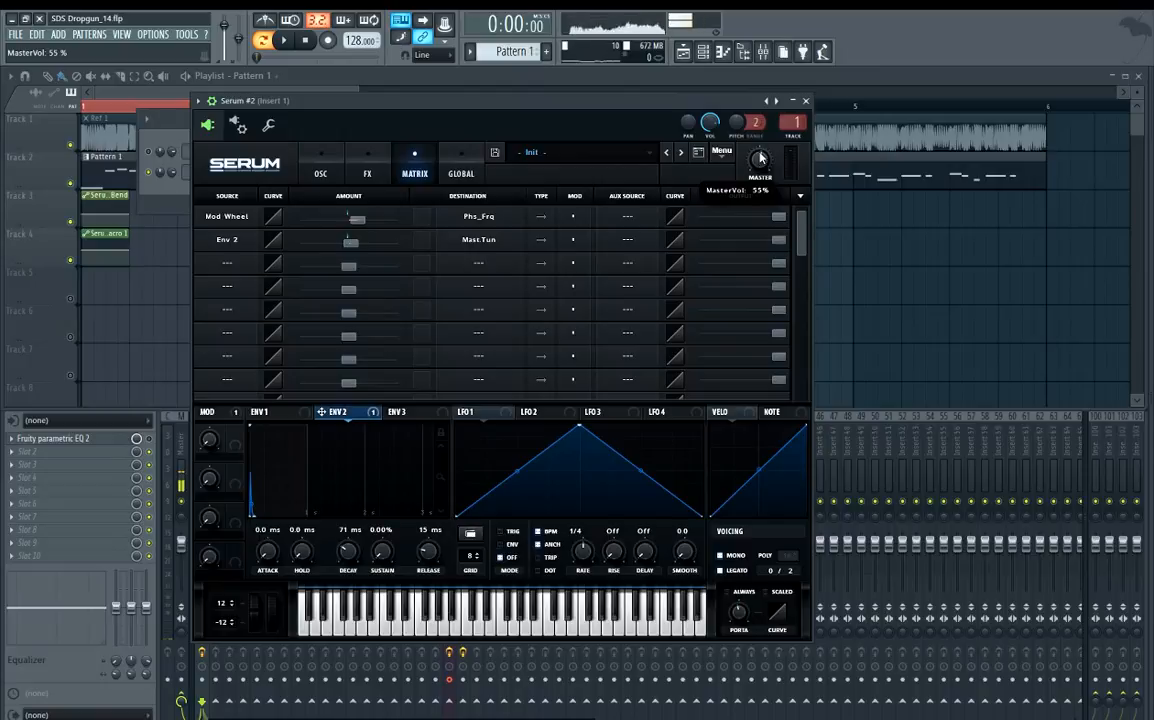
key(space)
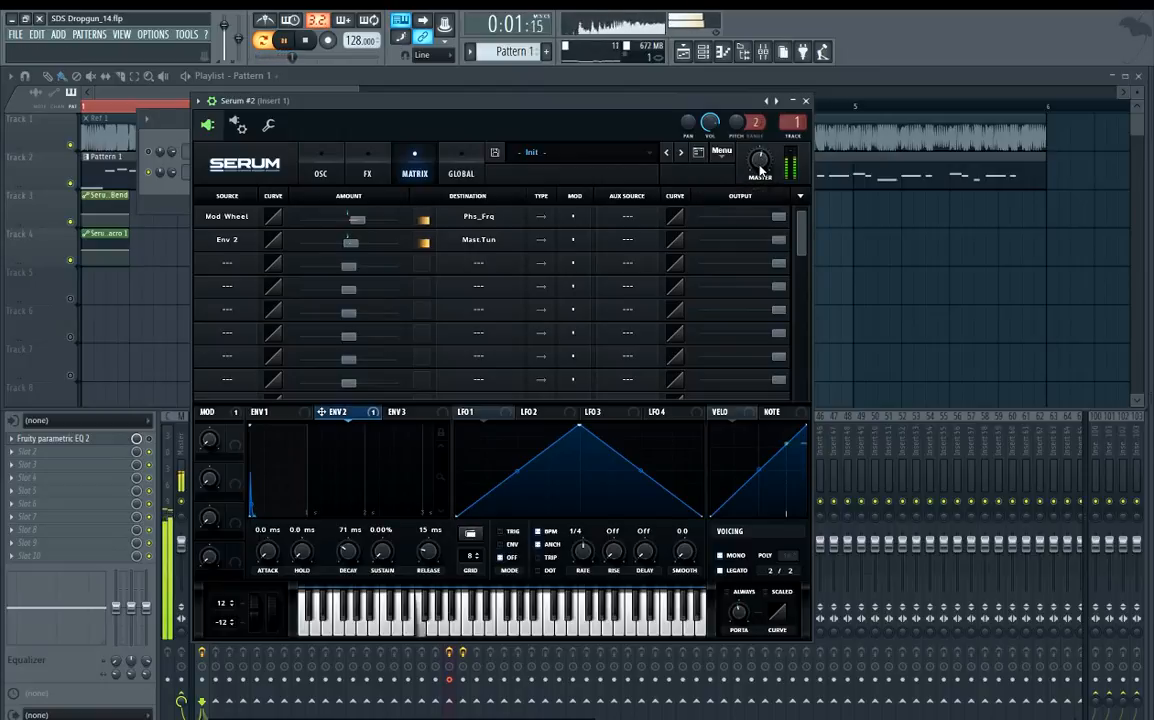
key(space)
drag(802, 238, 810, 206)
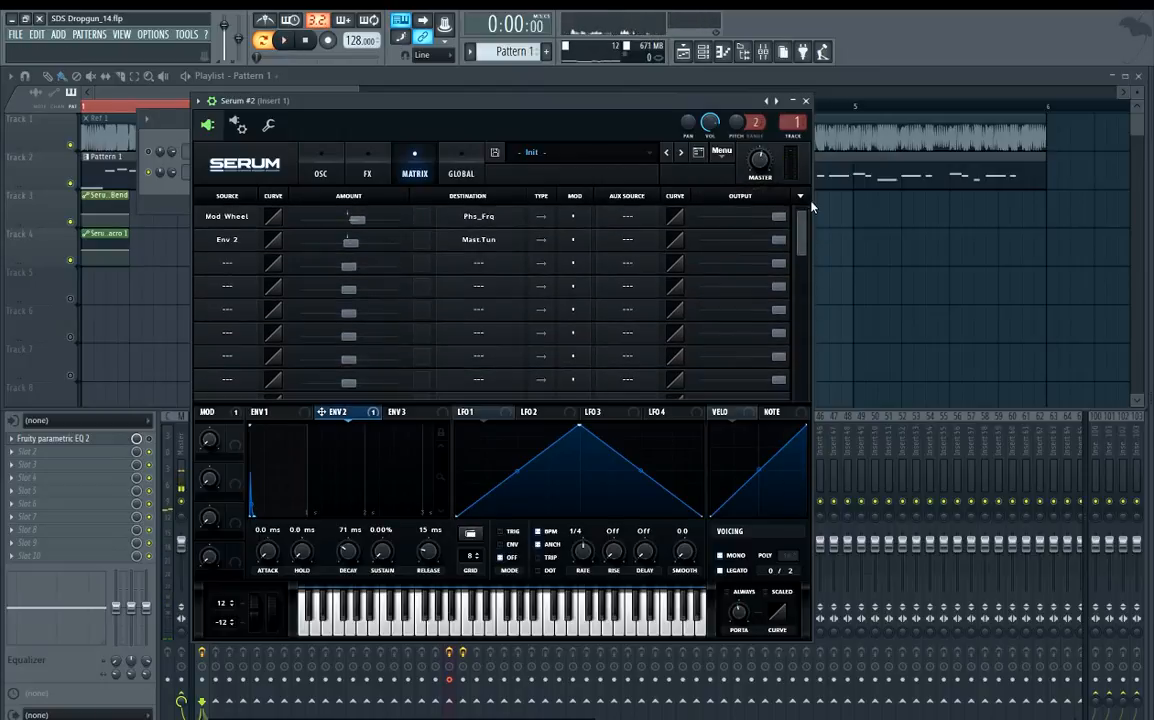
Play the pattern while reviewing the oscillator settings, and bring the Playlist to the front.
key(space)
click(318, 180)
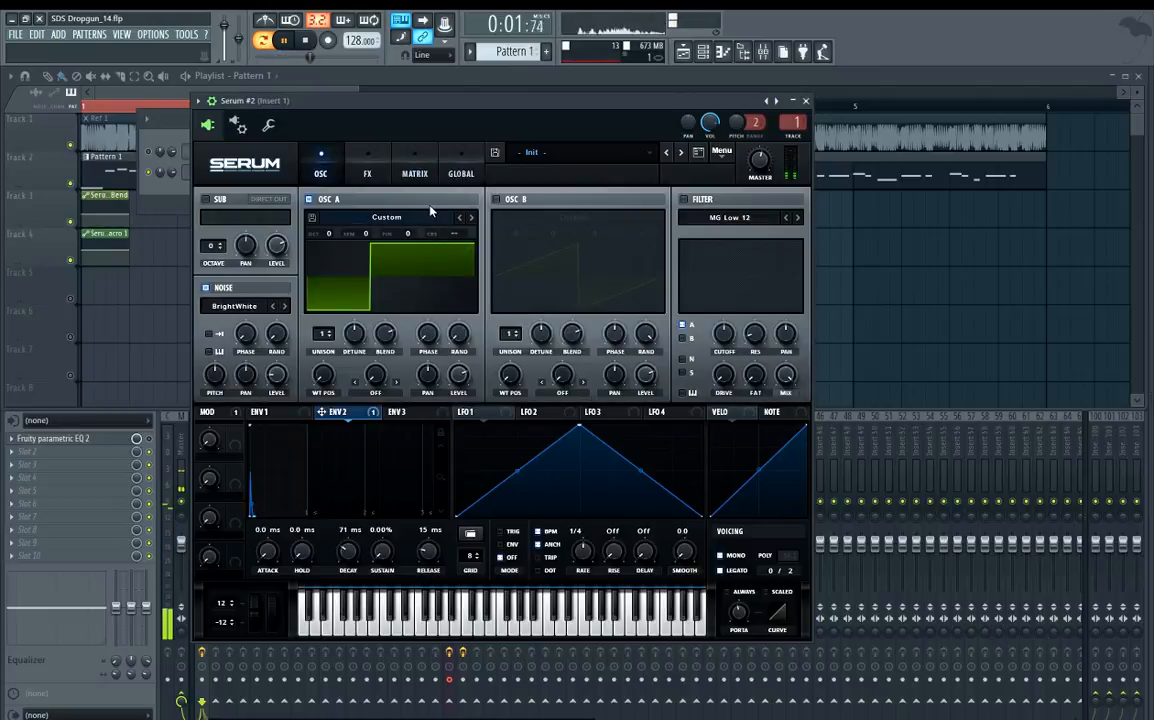
click(248, 244)
key(space)
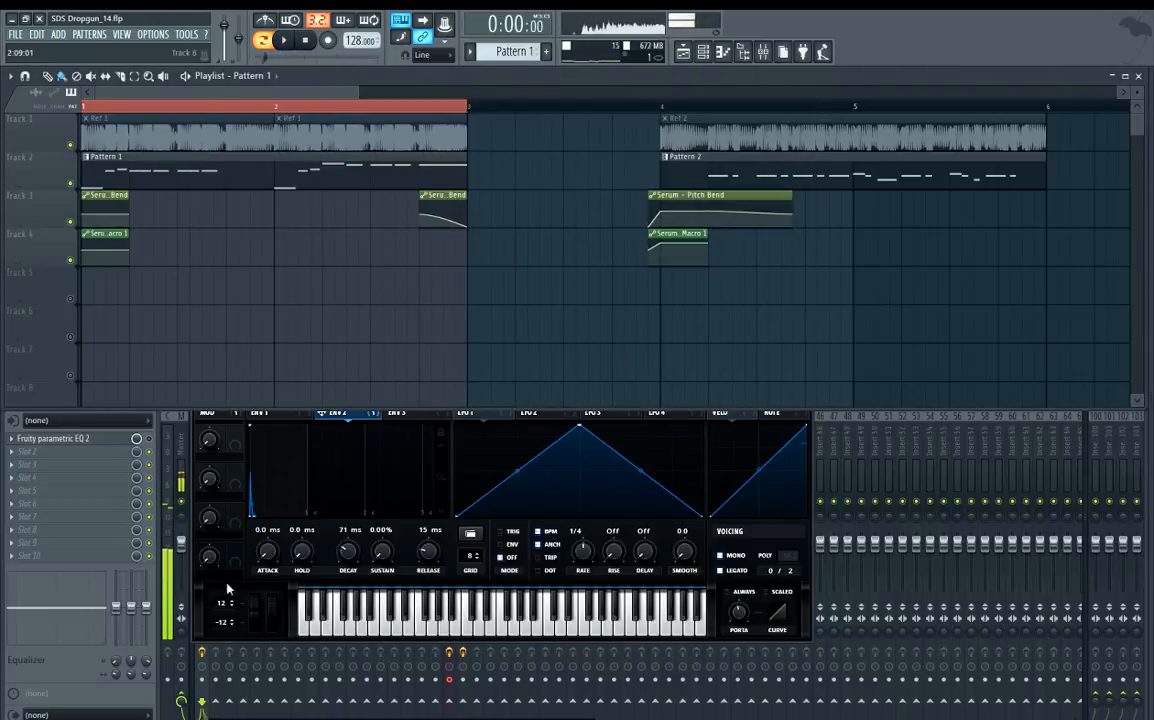
Test the pitch wheel of Serum #2 with a few played notes and return to the Playlist.
click(231, 545)
drag(259, 641, 263, 665)
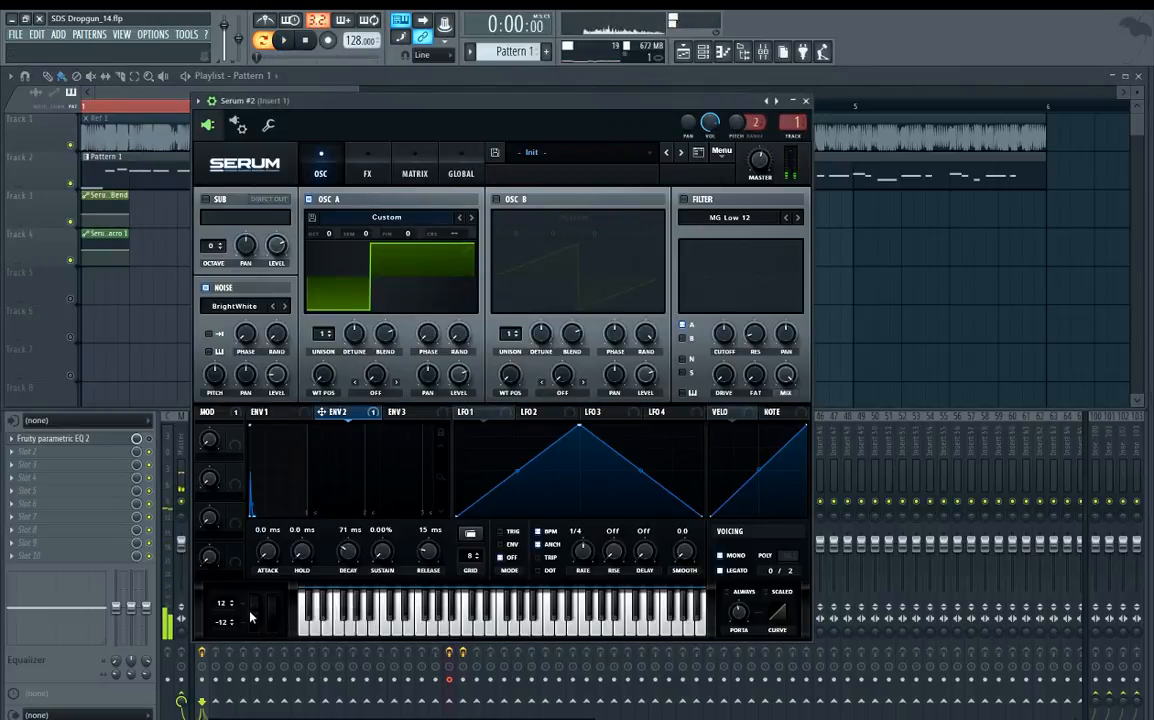
key(b)
key(n)
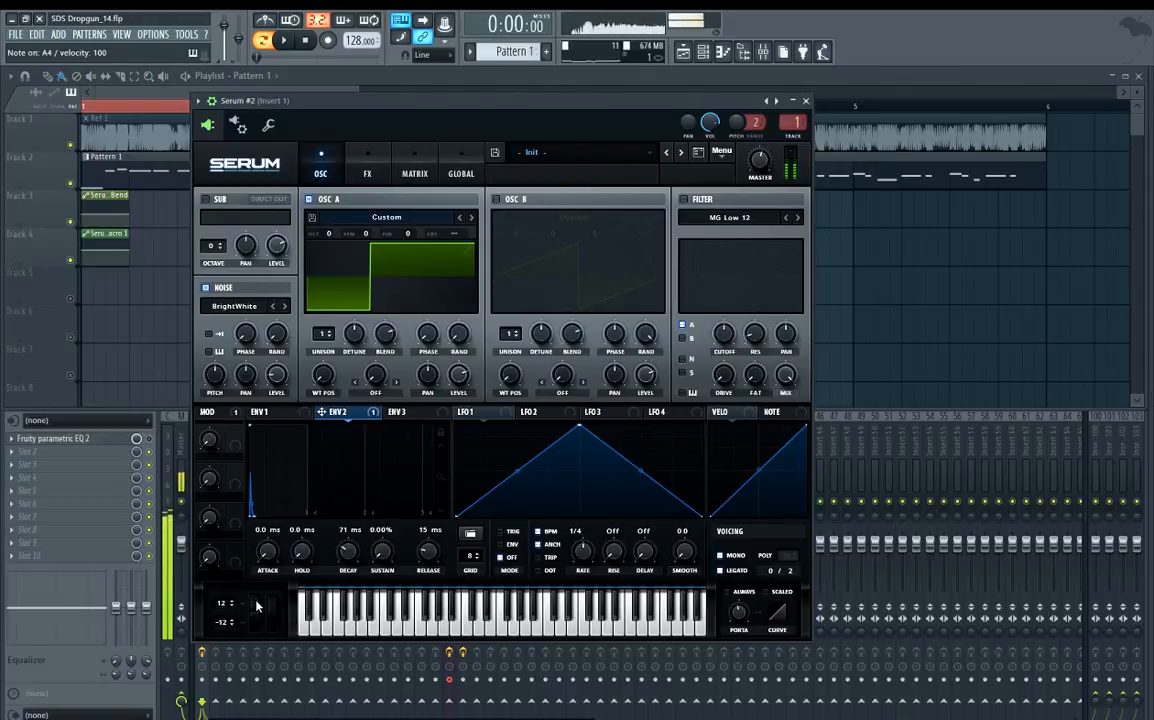
click(146, 342)
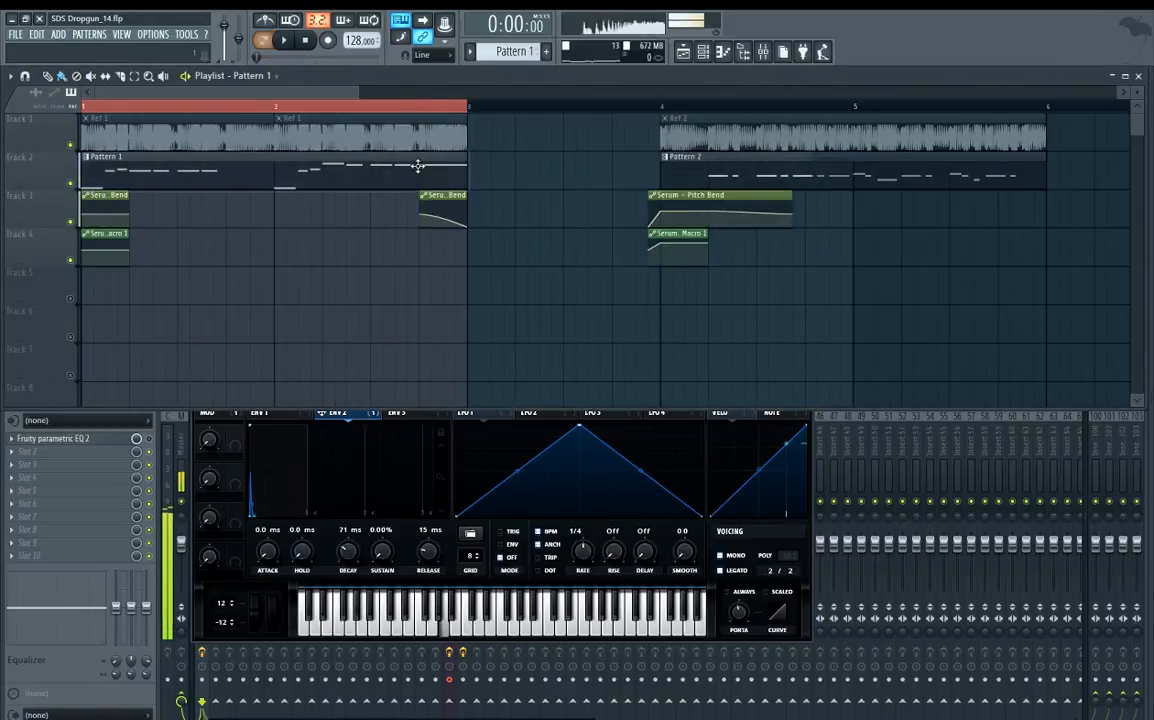
Close the Serum #2 window and open Fruity parametric EQ 2 on Insert 1 to examine its curve.
key(F6)
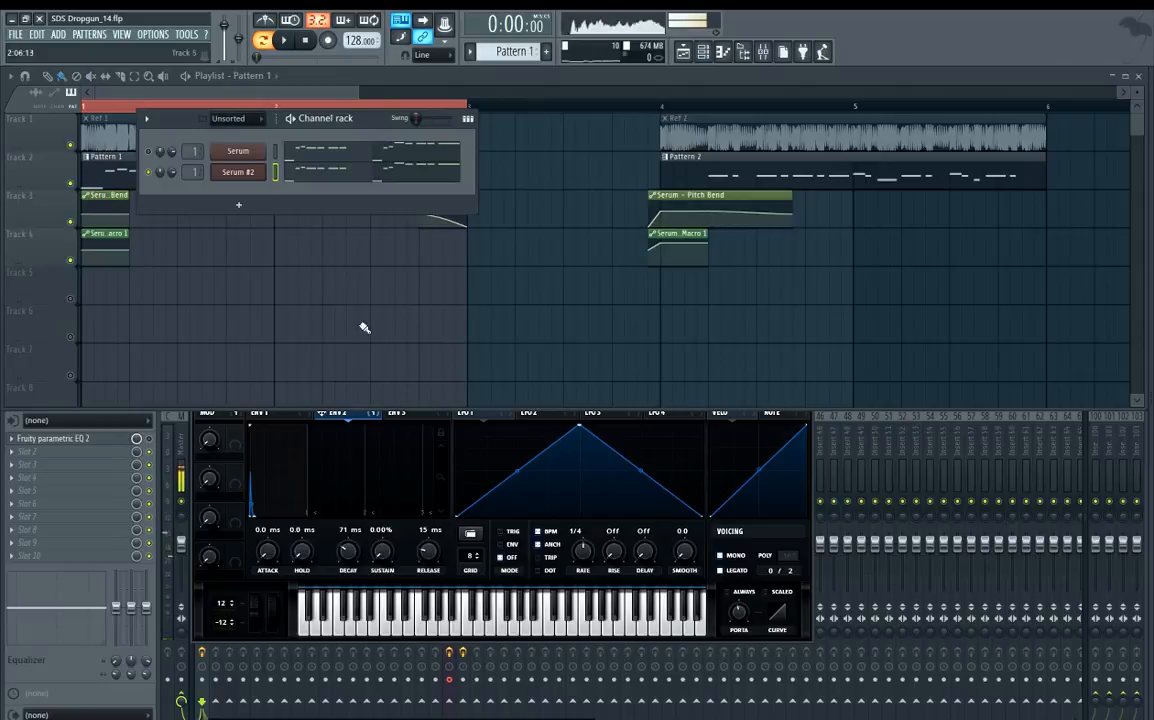
click(699, 538)
key(Escape)
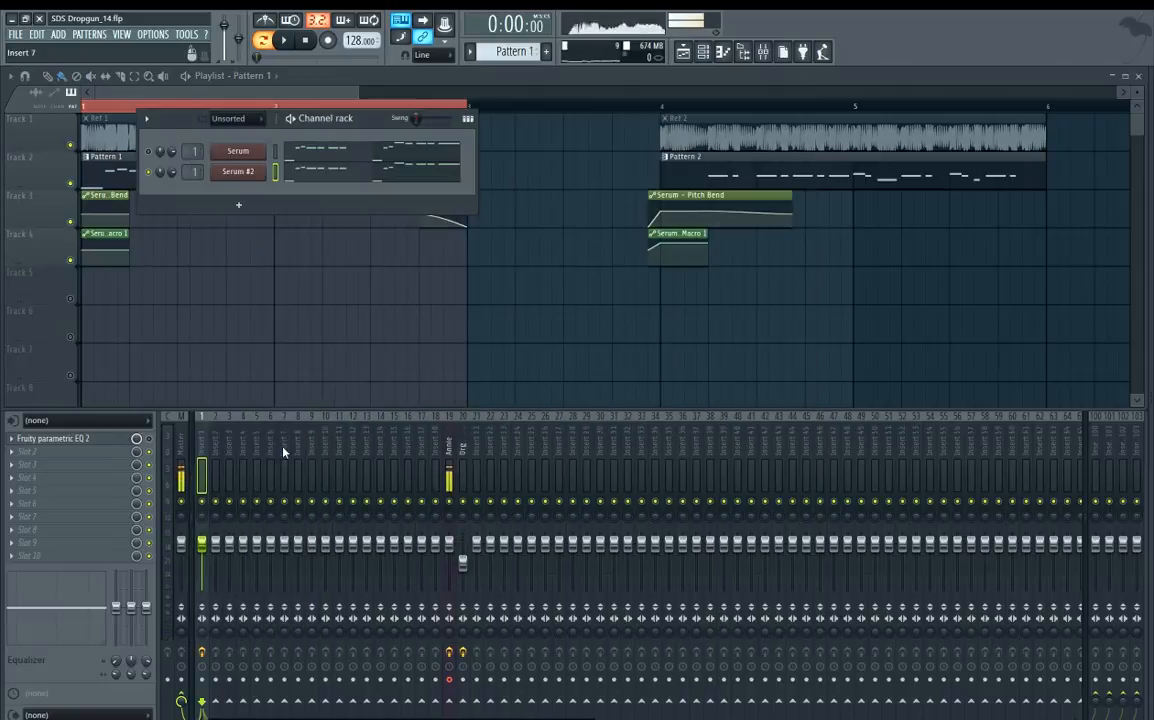
click(113, 438)
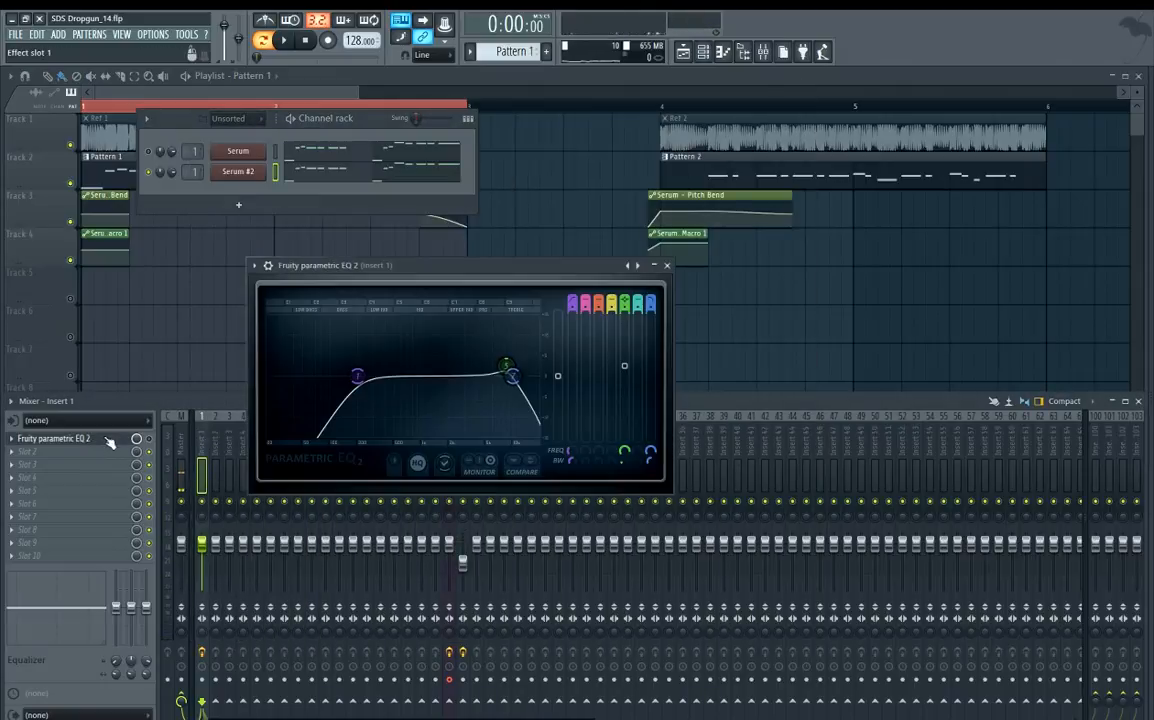
drag(403, 268, 466, 235)
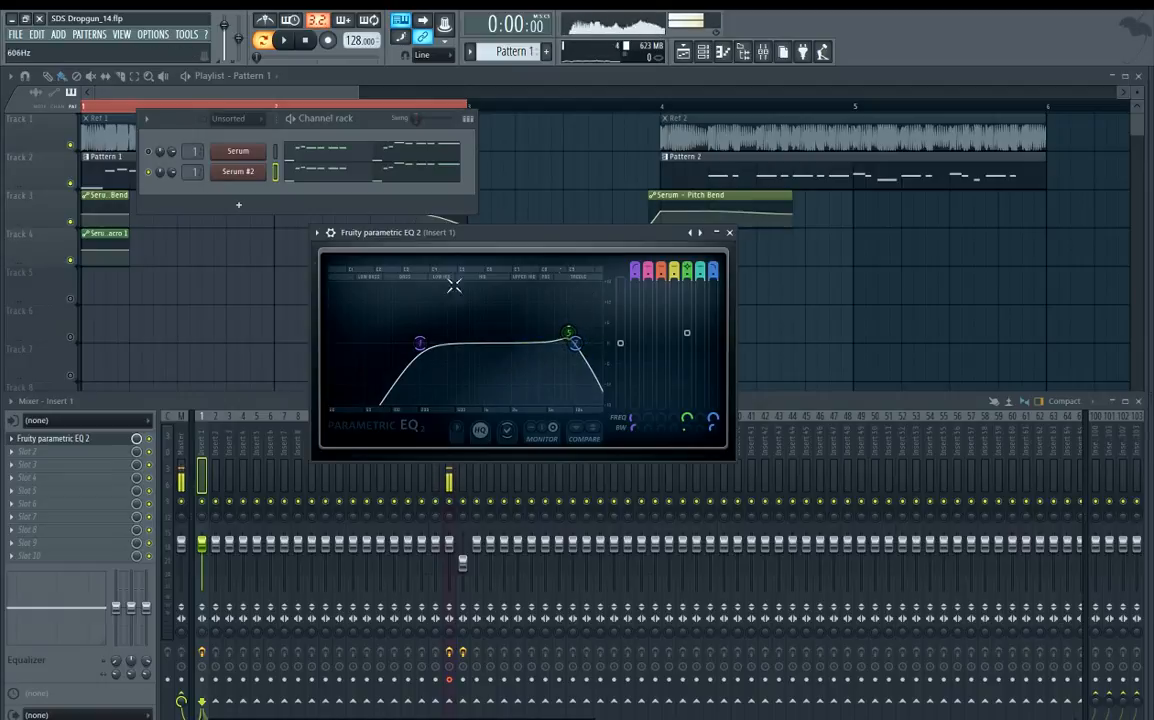
Enable Fruity parametric EQ 2 on Insert 1 and play the pattern through it.
click(152, 442)
key(space)
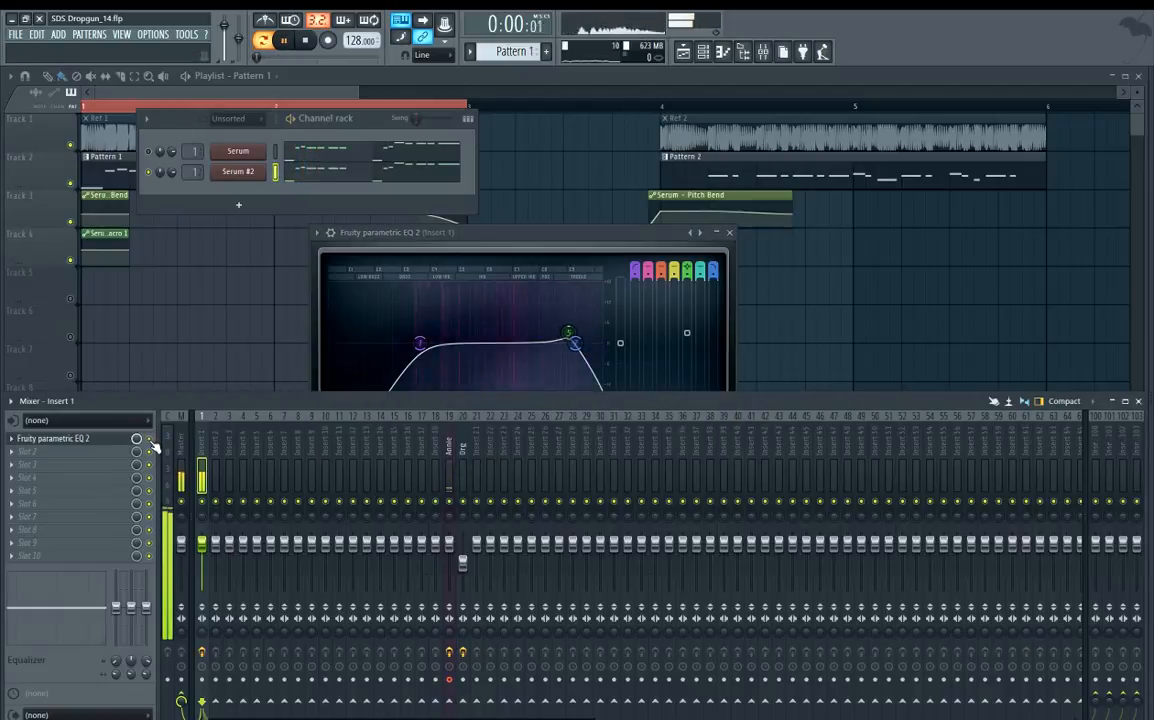
key(space)
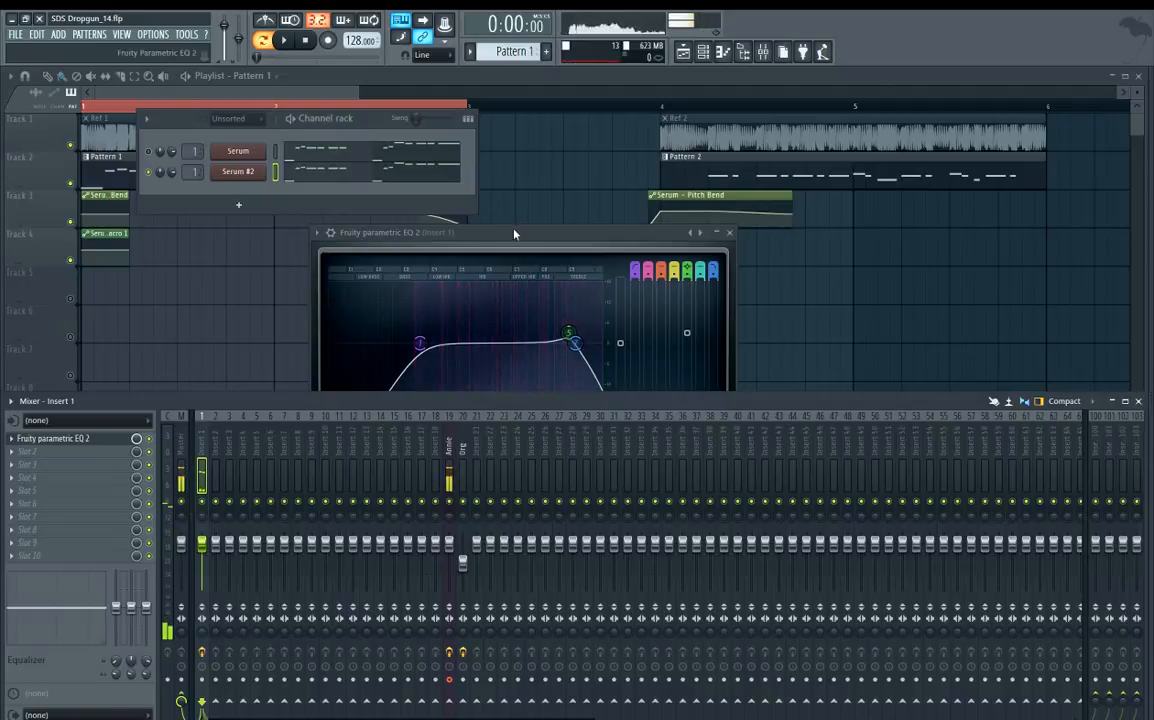
Close the EQ window and check the Master track's effect slots before reselecting Insert 1.
drag(443, 231, 463, 206)
key(Escape)
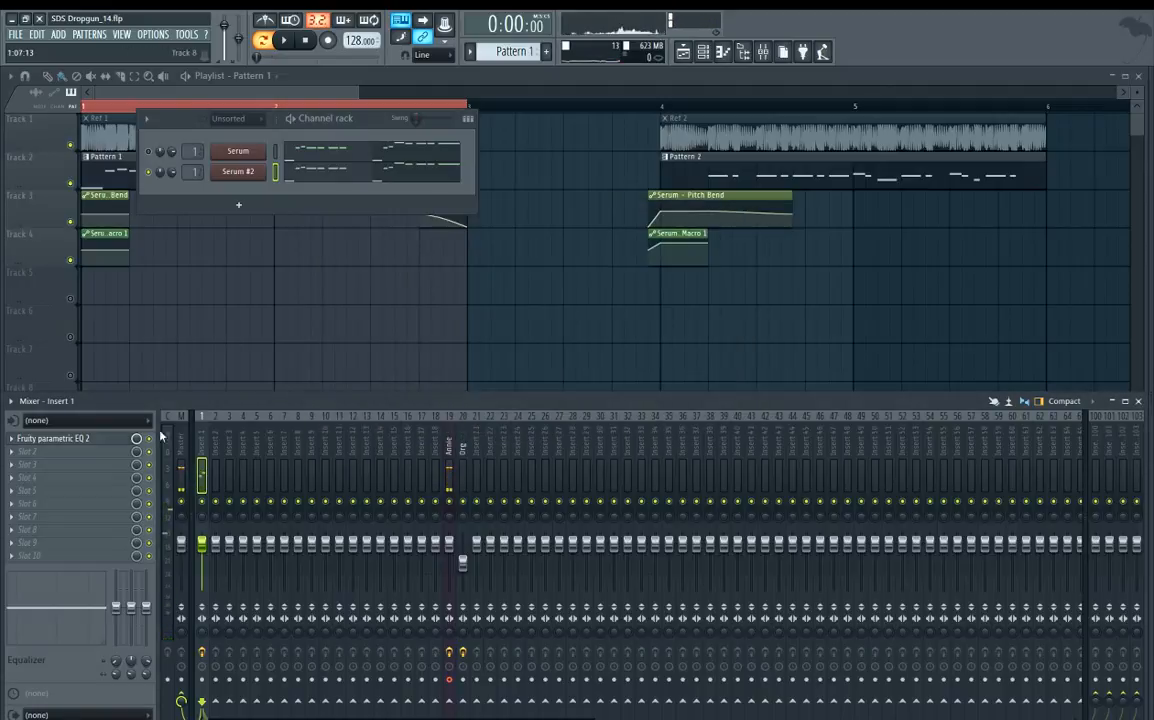
click(177, 471)
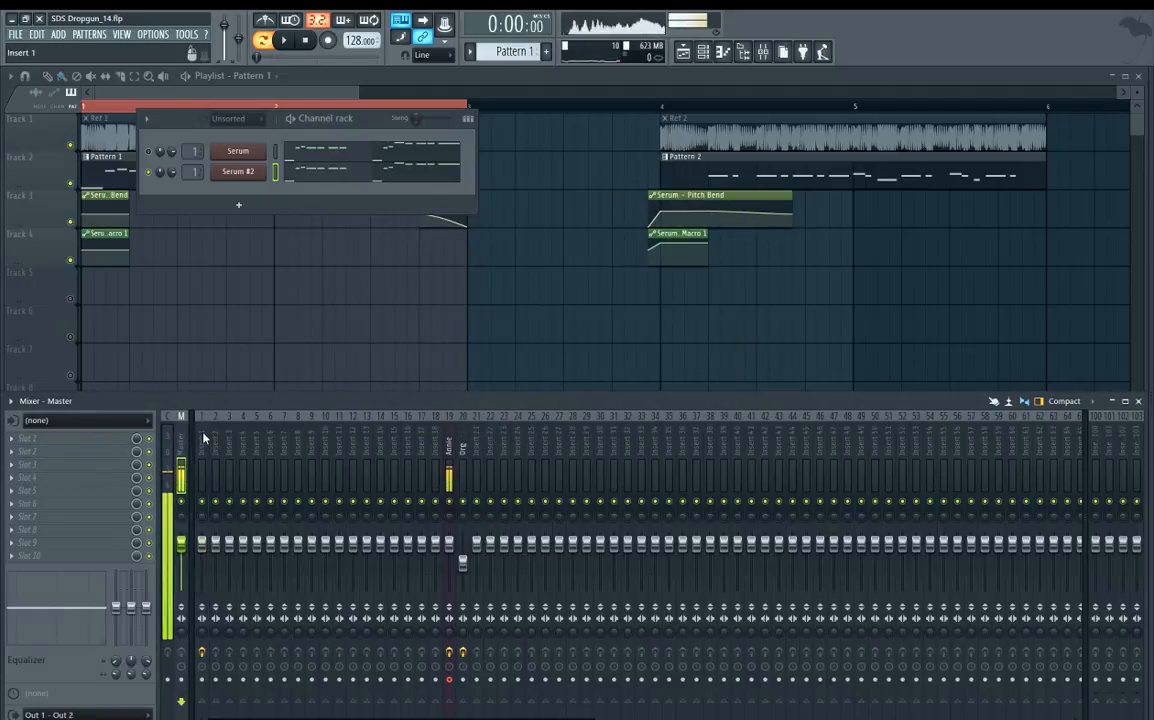
click(203, 440)
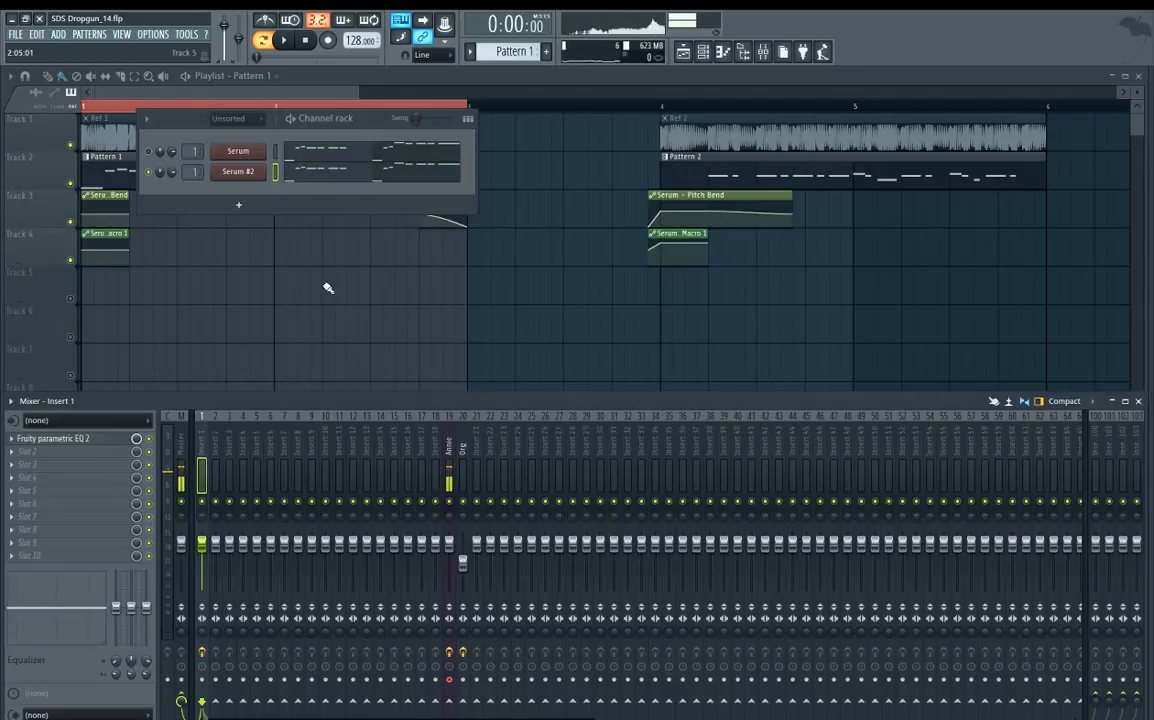